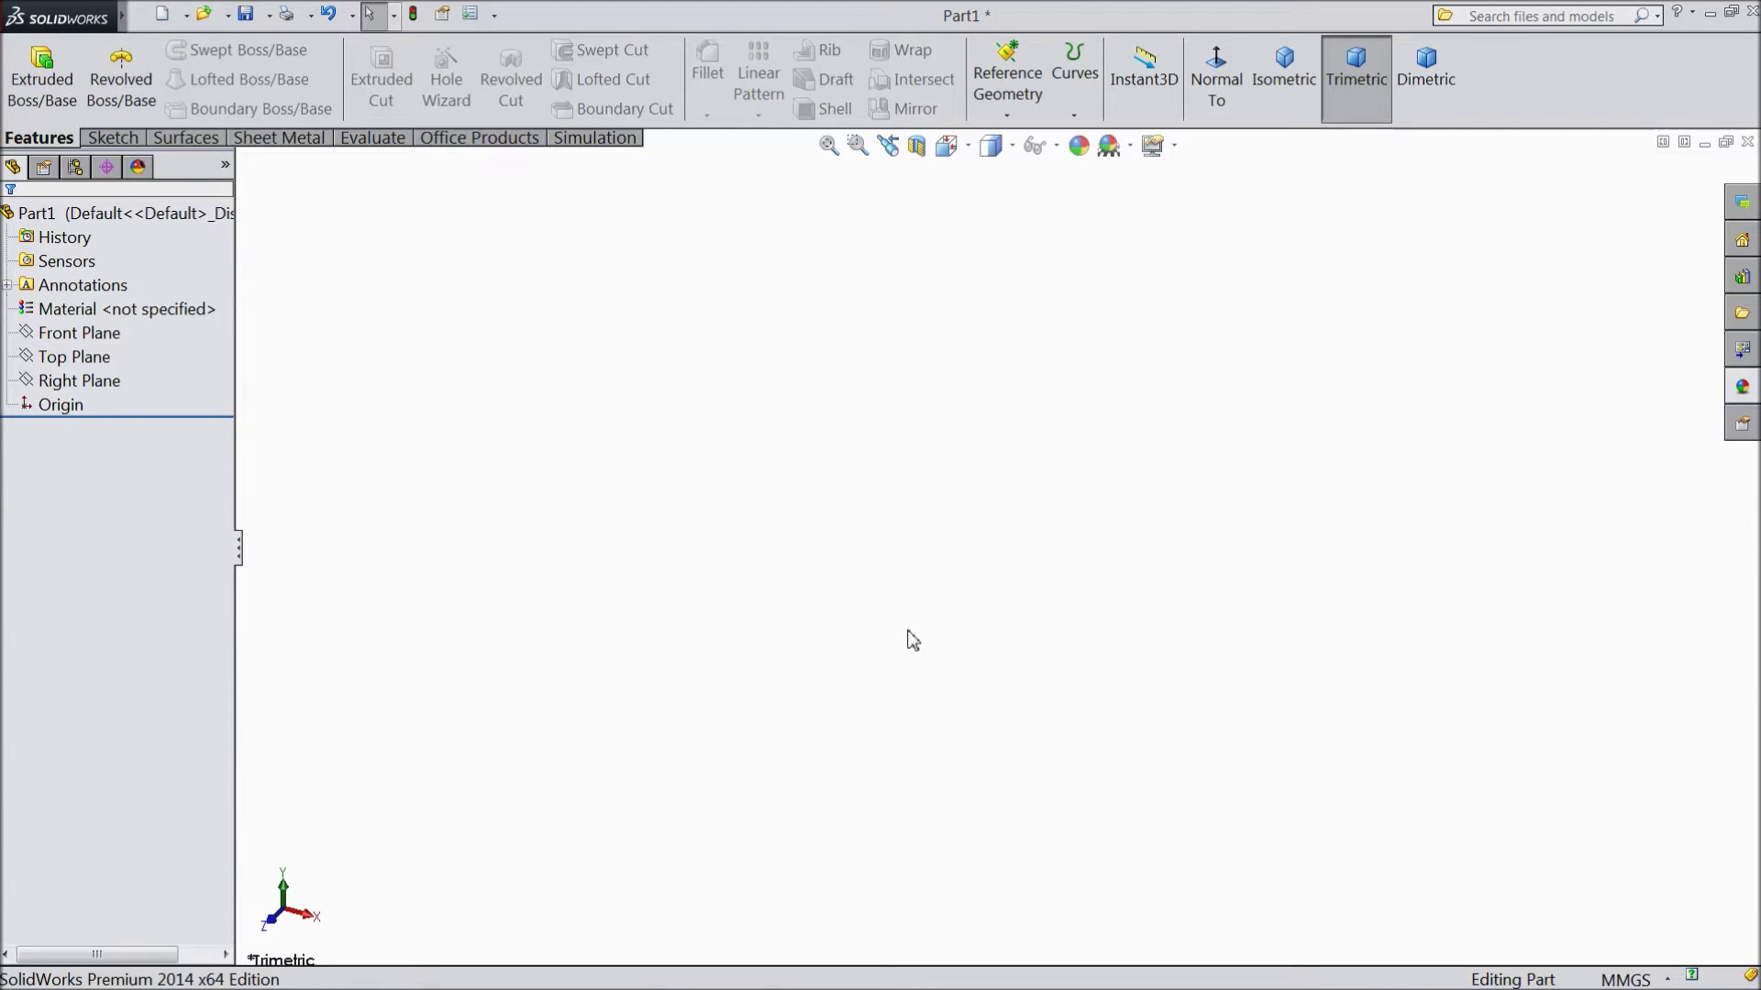
Sketch a circle about 75 mm in diameter on the Front Plane, centred on the origin.
left_click(97, 333)
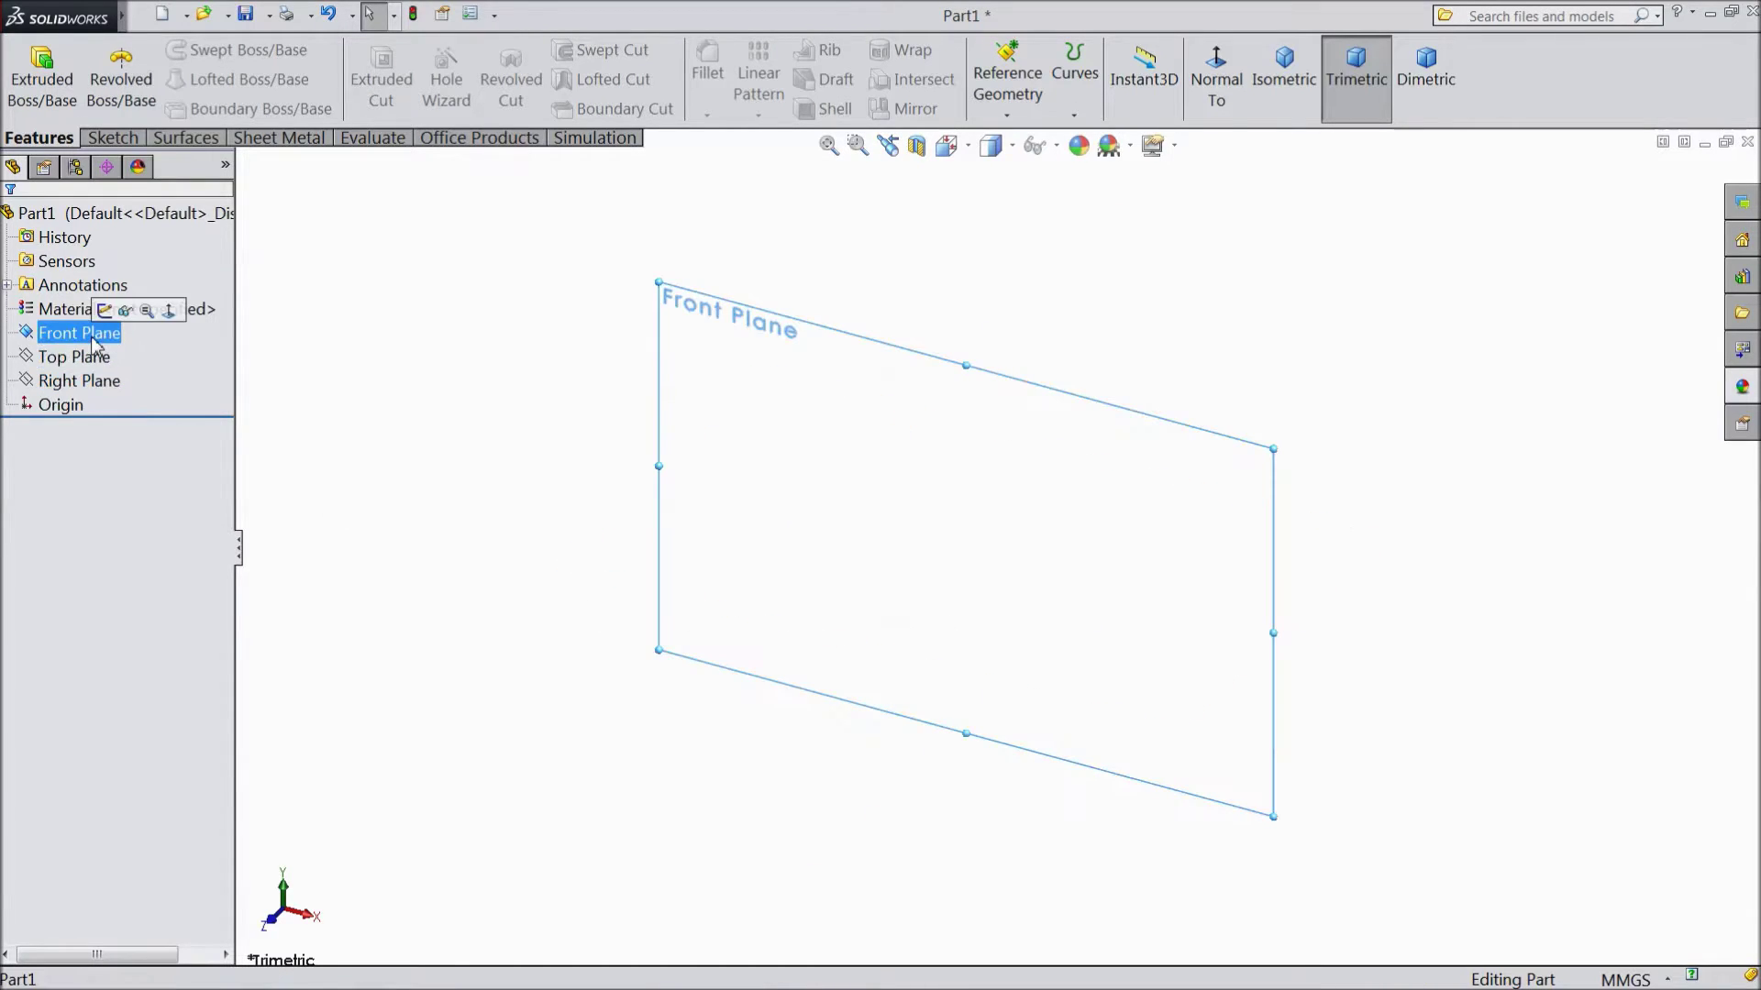
left_click(104, 311)
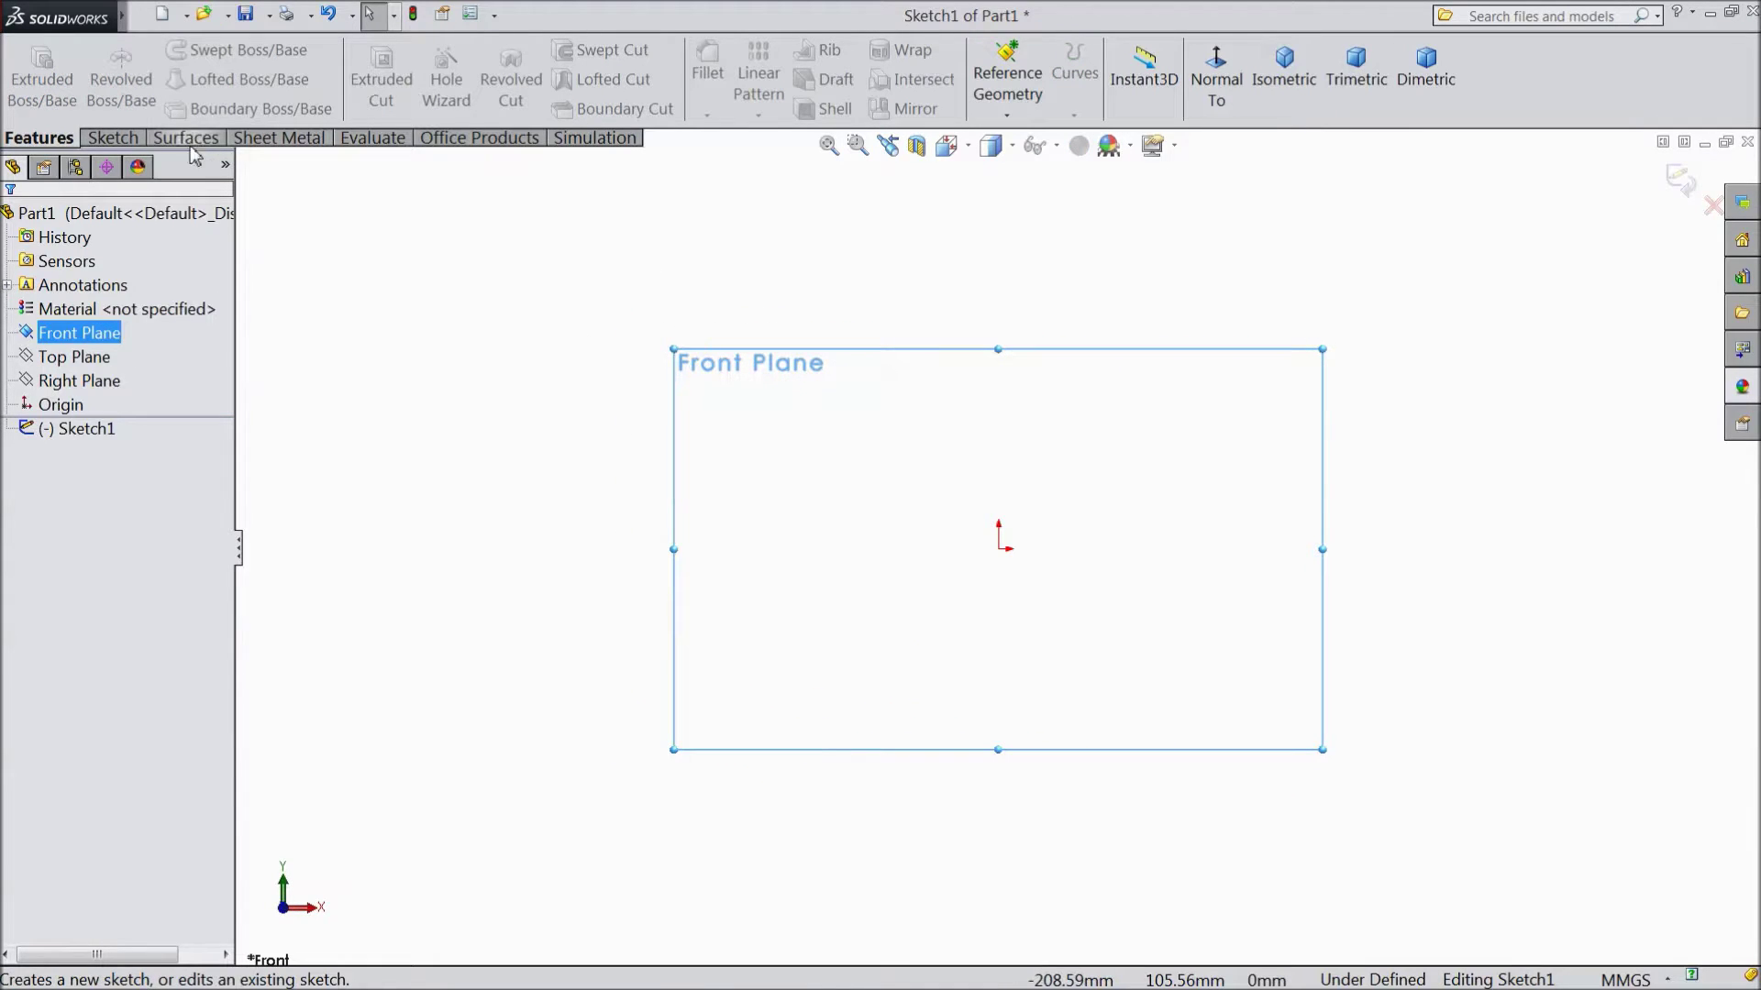
left_click(203, 54)
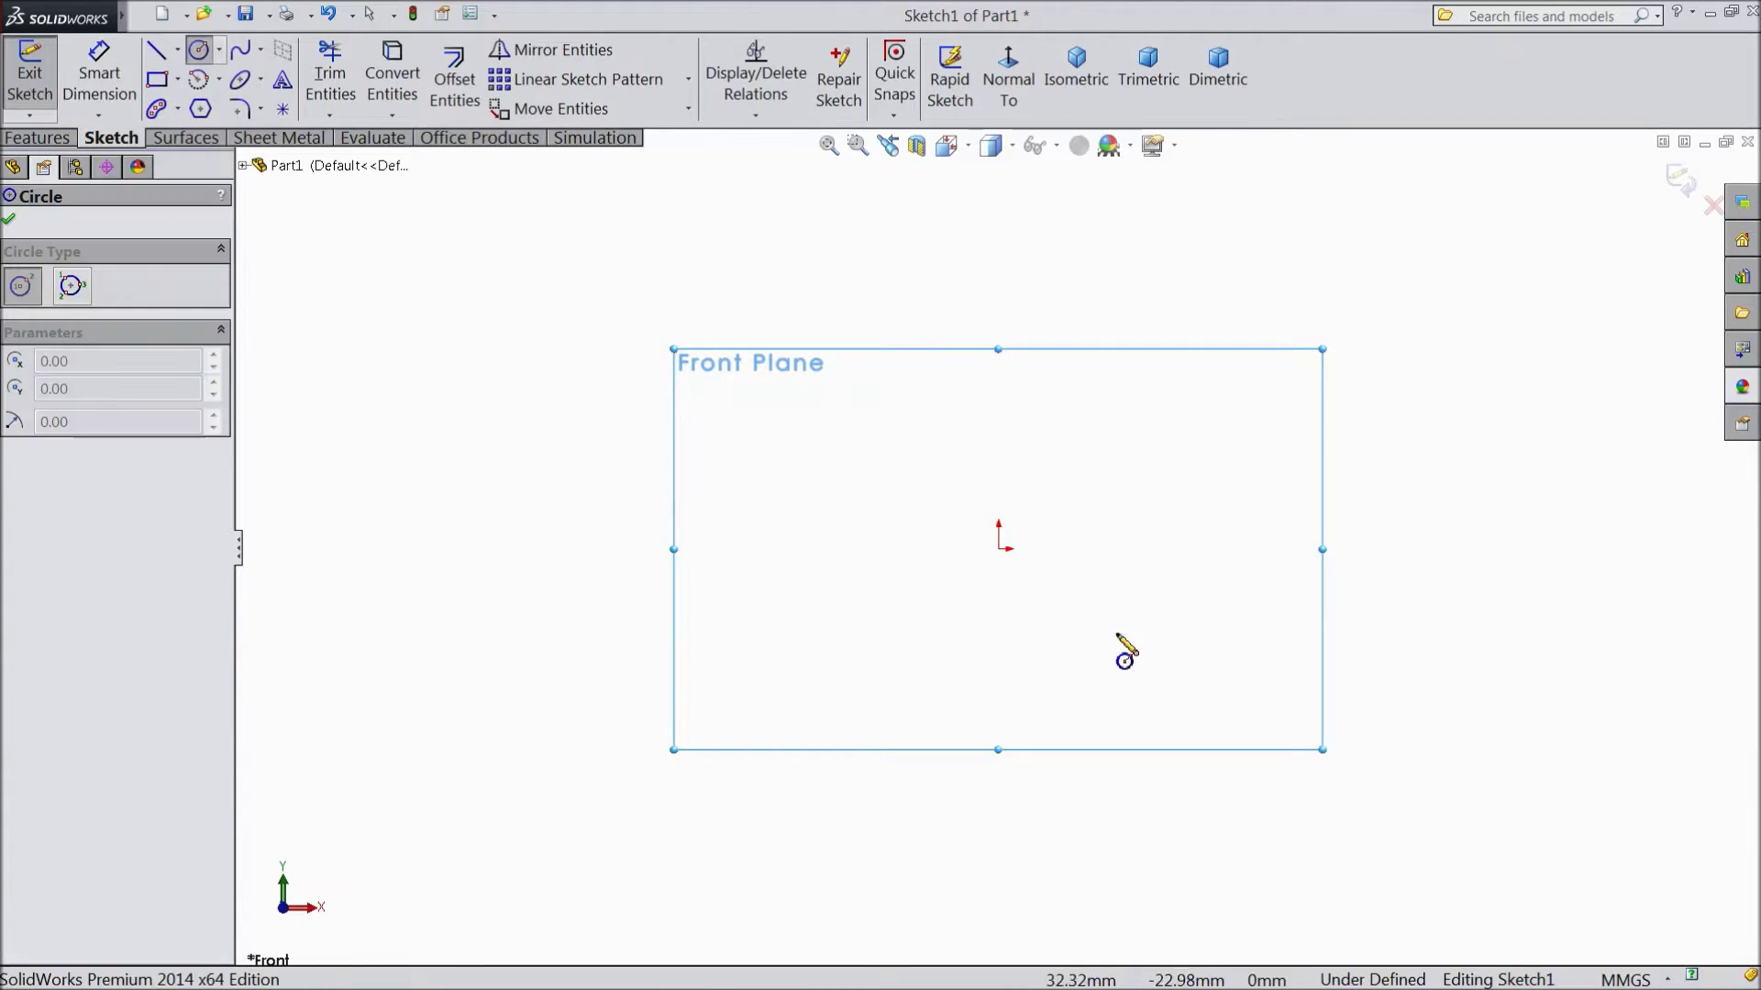
left_click(1000, 548)
left_click(1066, 436)
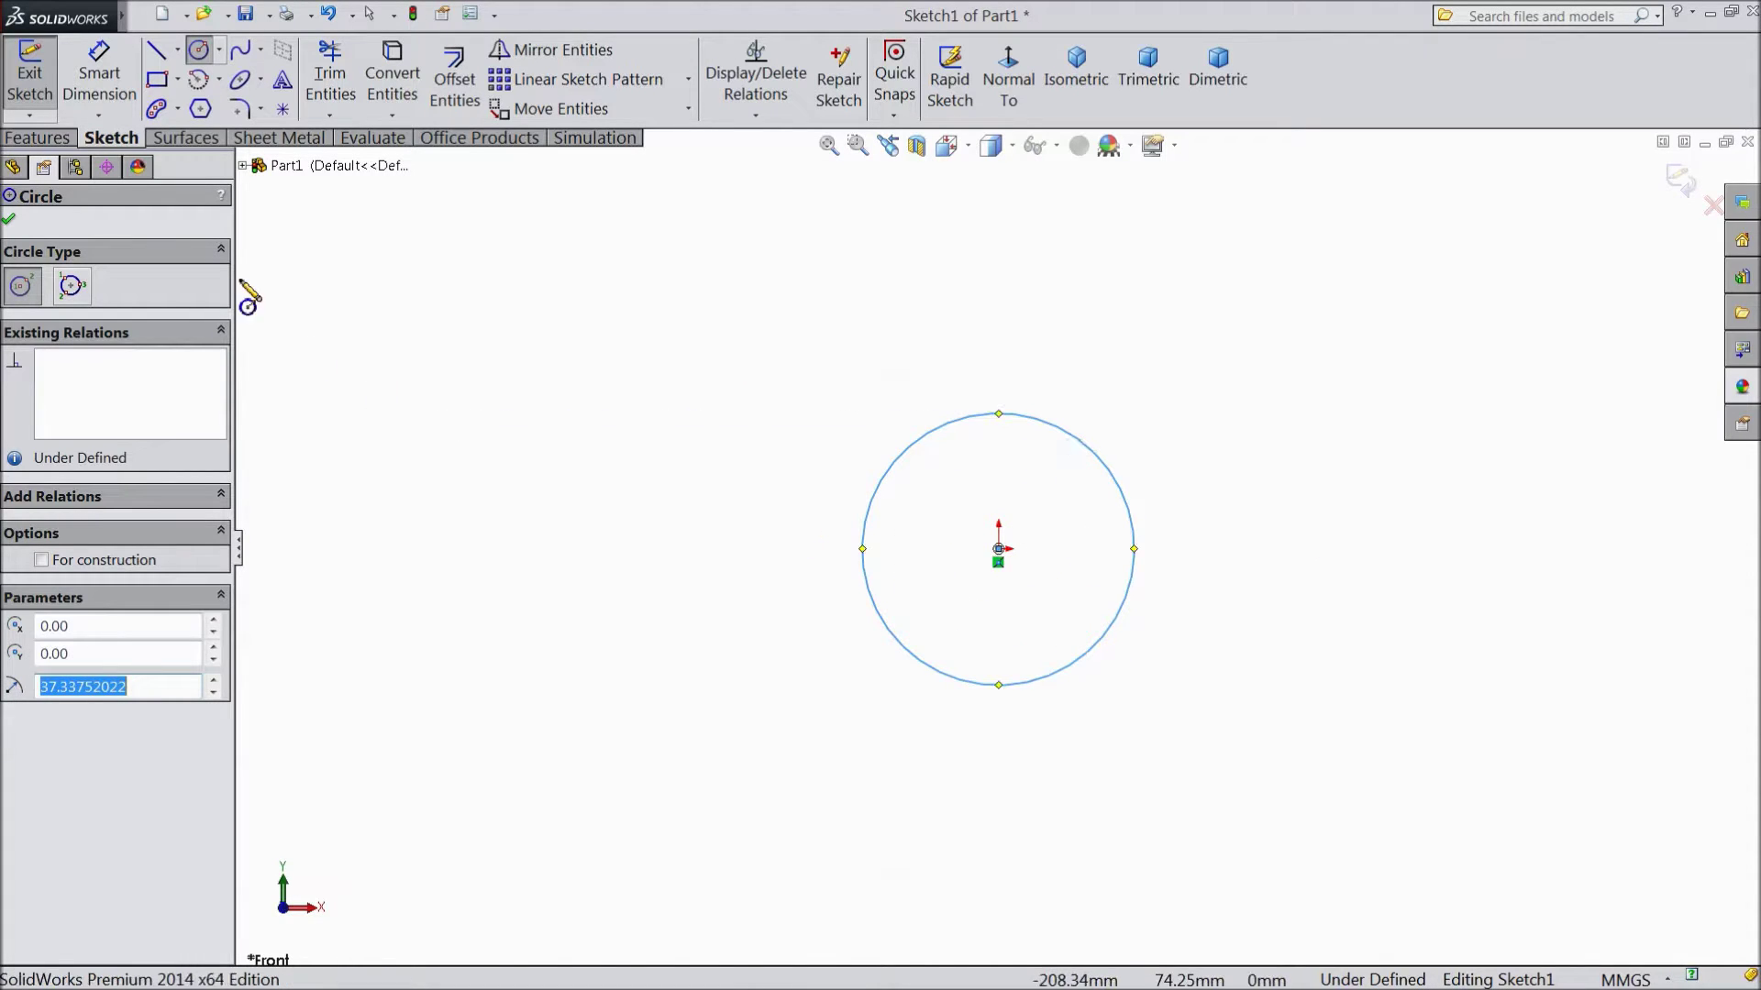
Dimension the circle's diameter and set it to 8.35 mm.
left_click(100, 89)
left_click(866, 555)
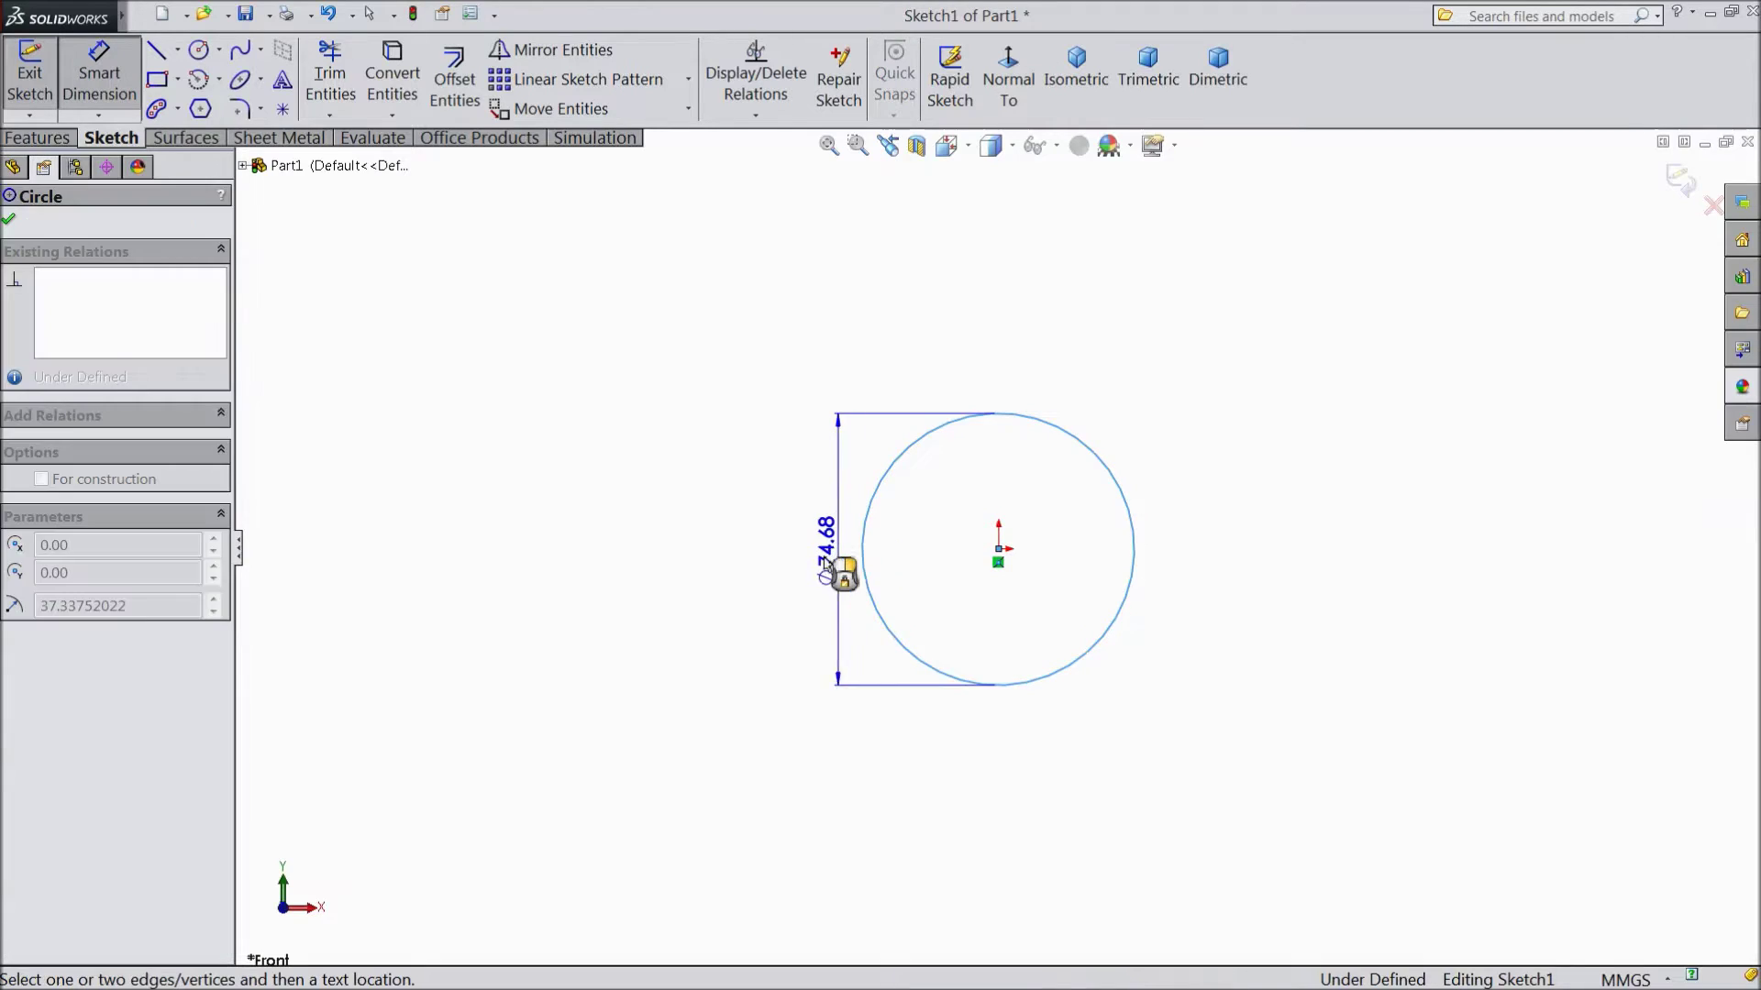
left_click(788, 565)
type("8.35")
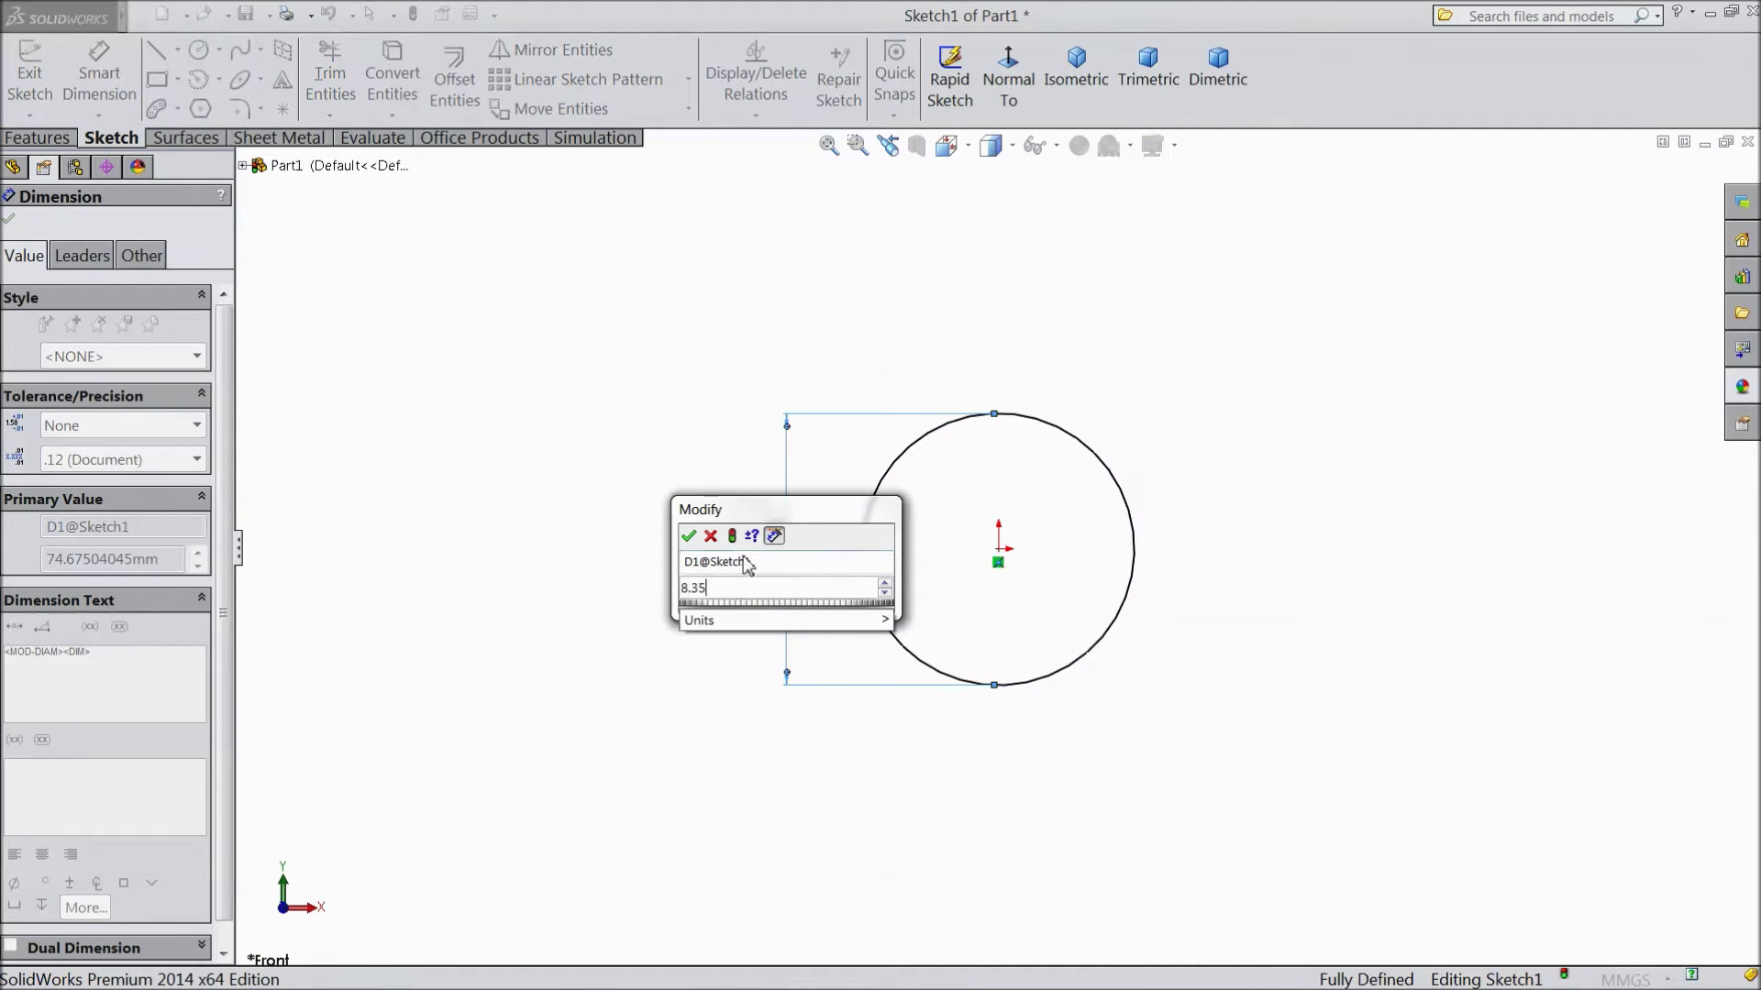
left_click(690, 537)
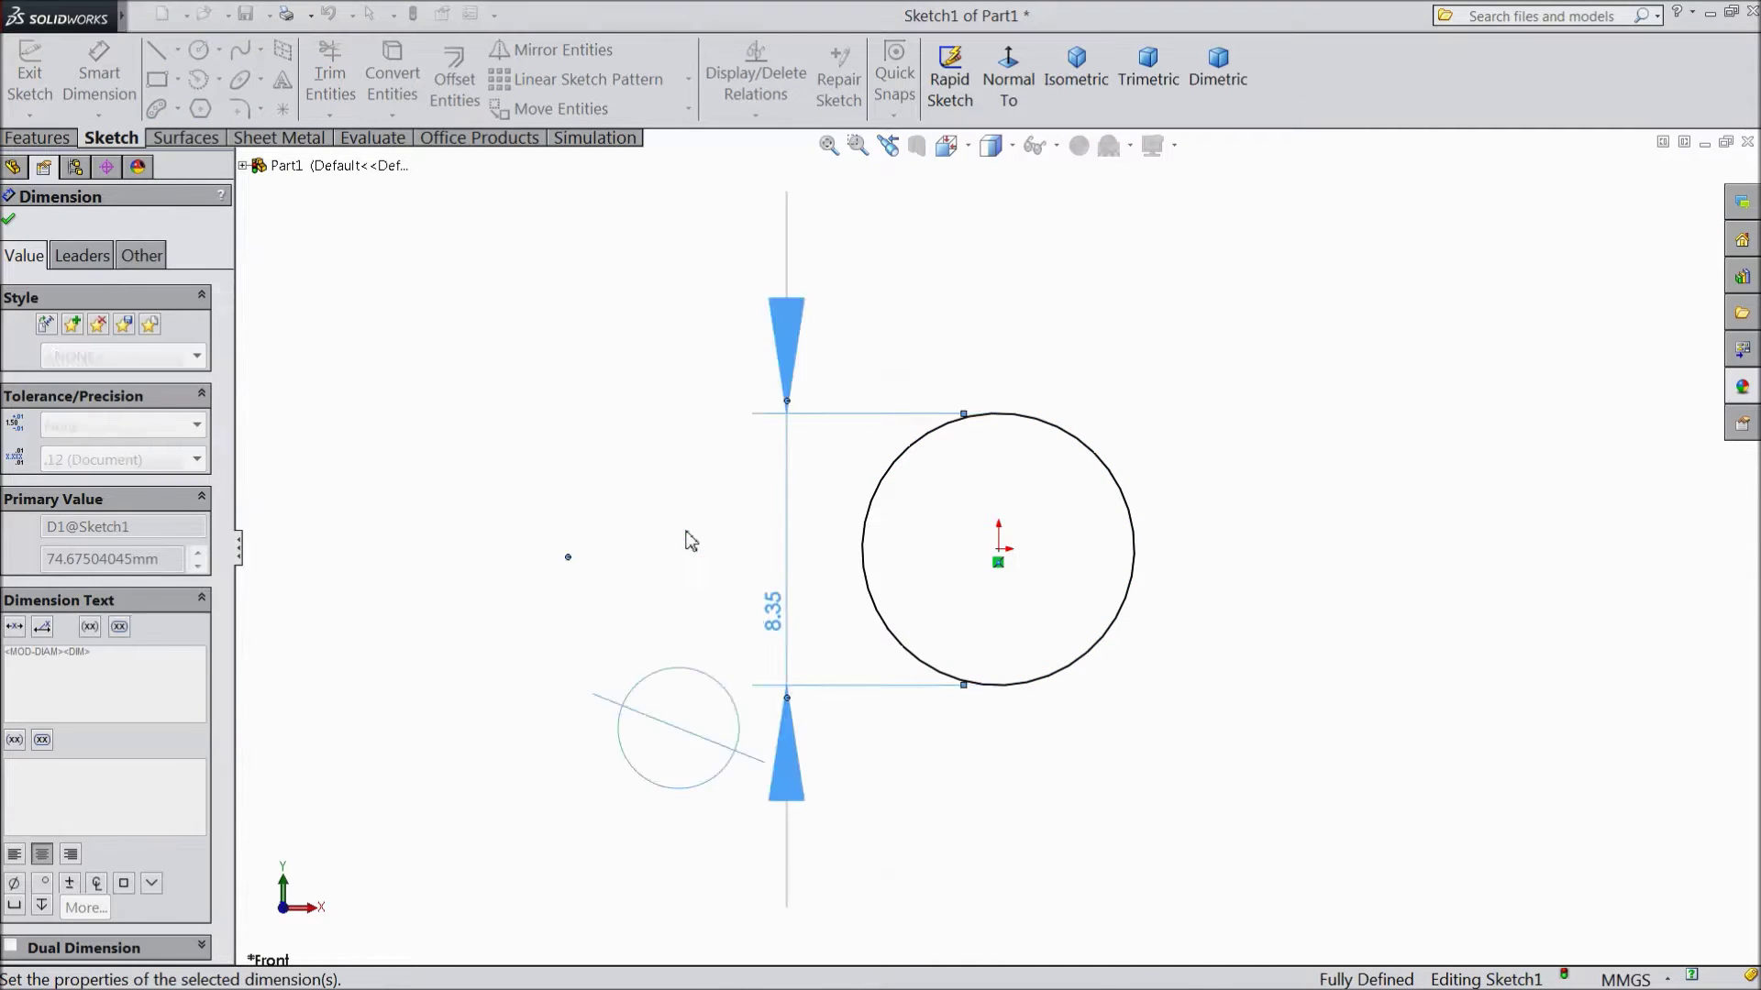
left_click(9, 219)
Extrude the circle as a blind boss 2.5 mm deep with a 20-degree inward draft.
left_click(36, 137)
left_click(35, 84)
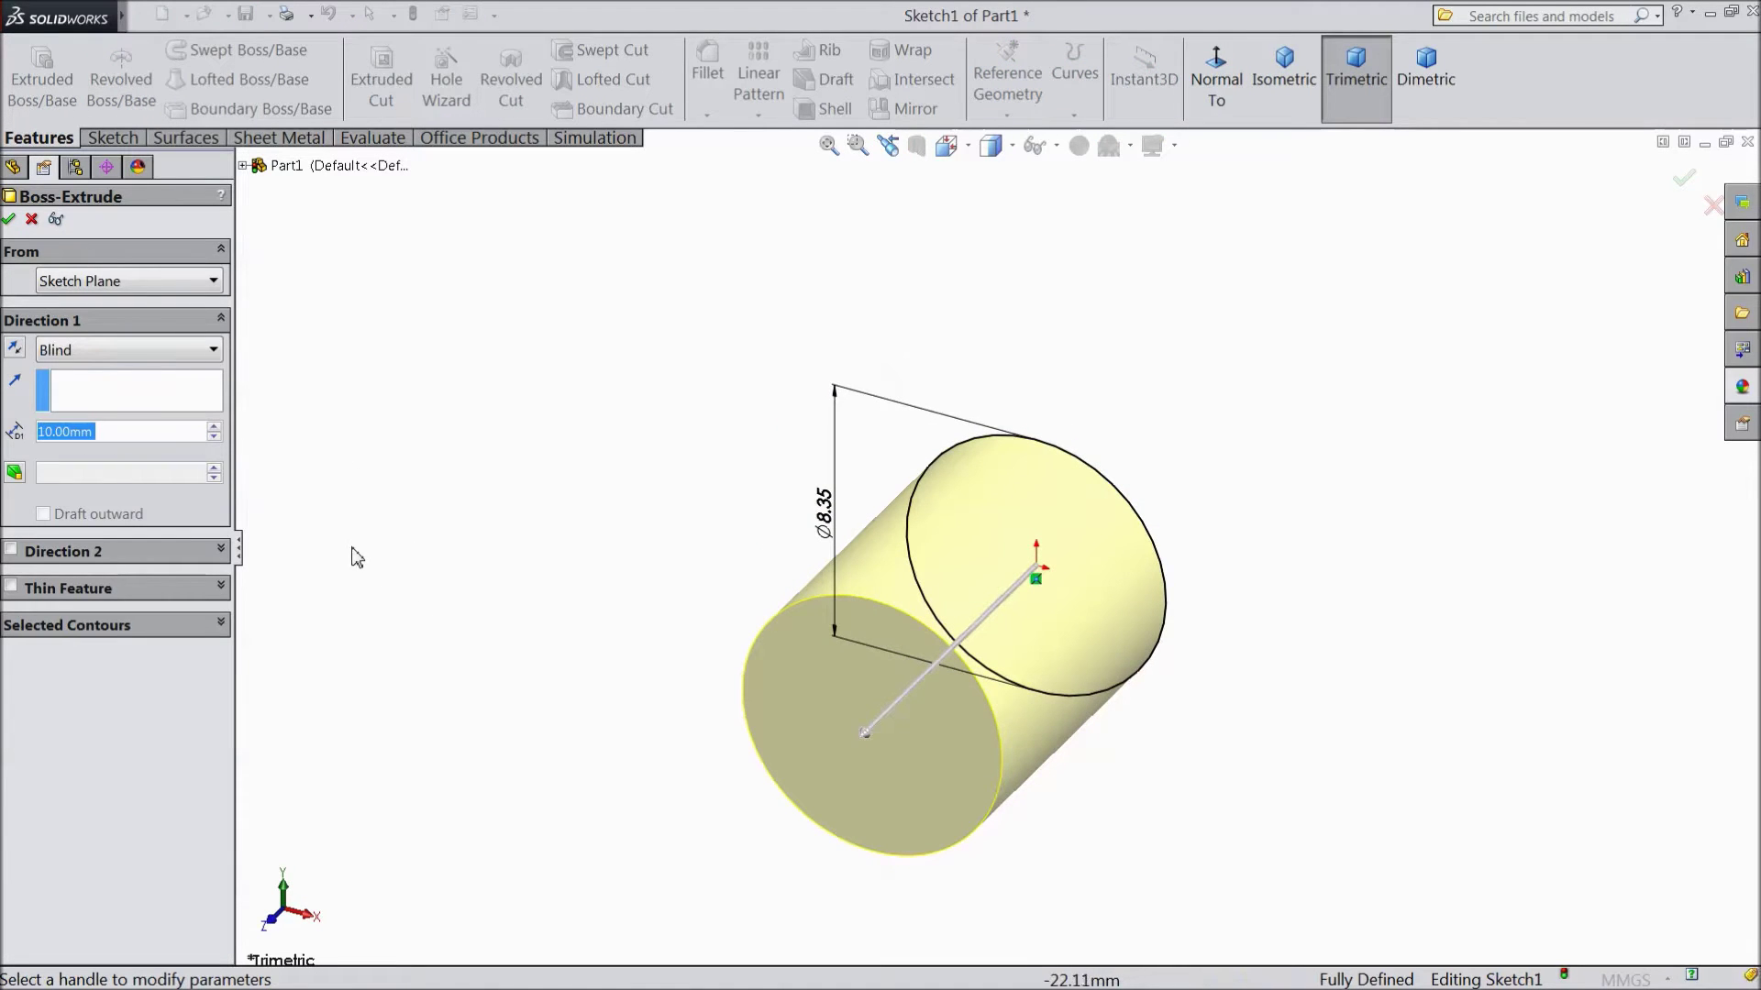
type("2.5")
key("Return")
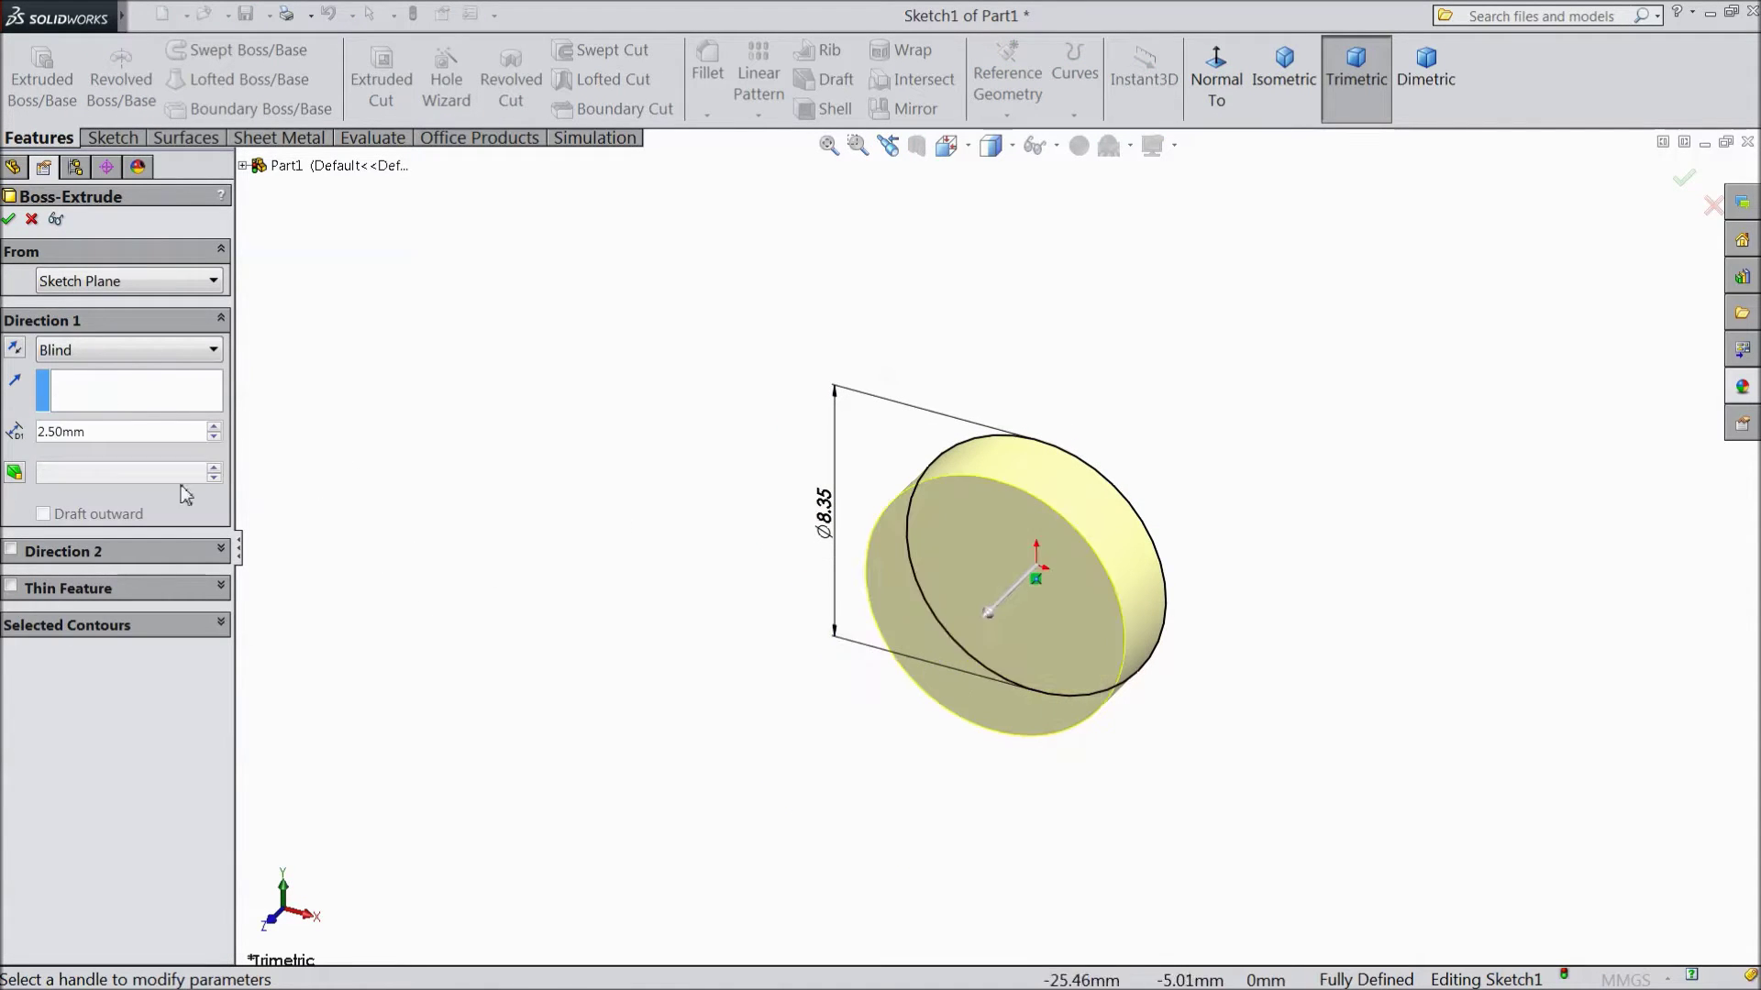
left_click(15, 475)
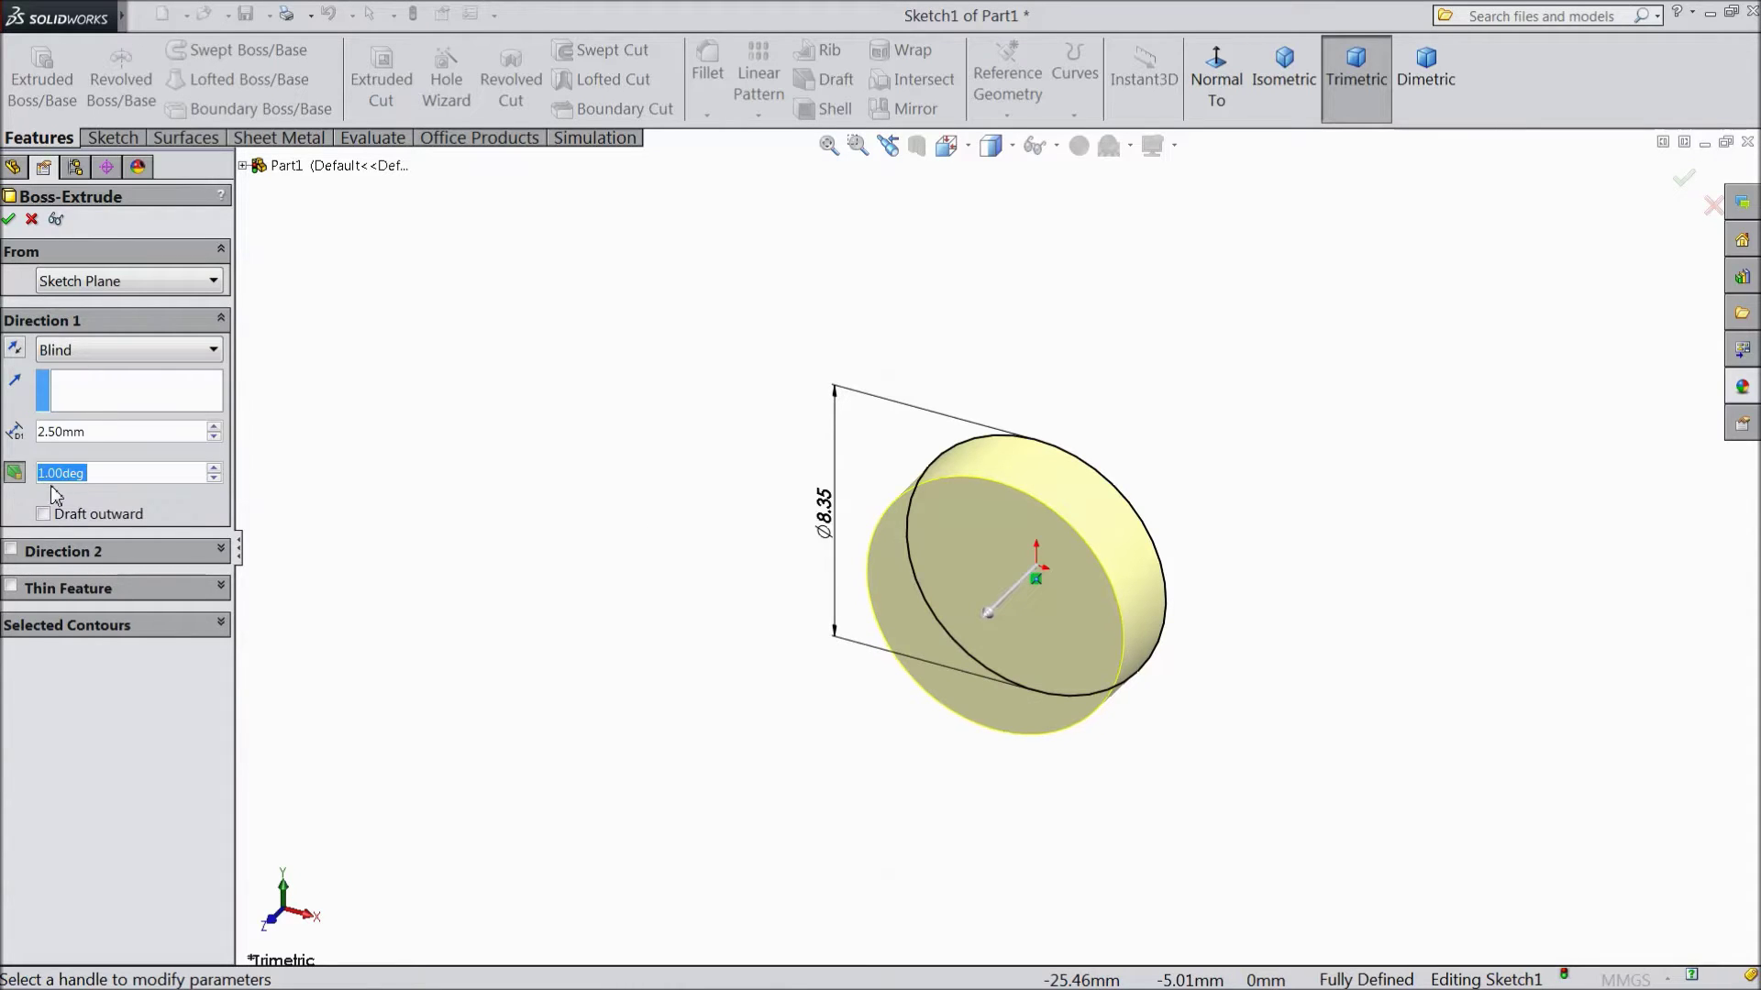
type("20")
key("Return")
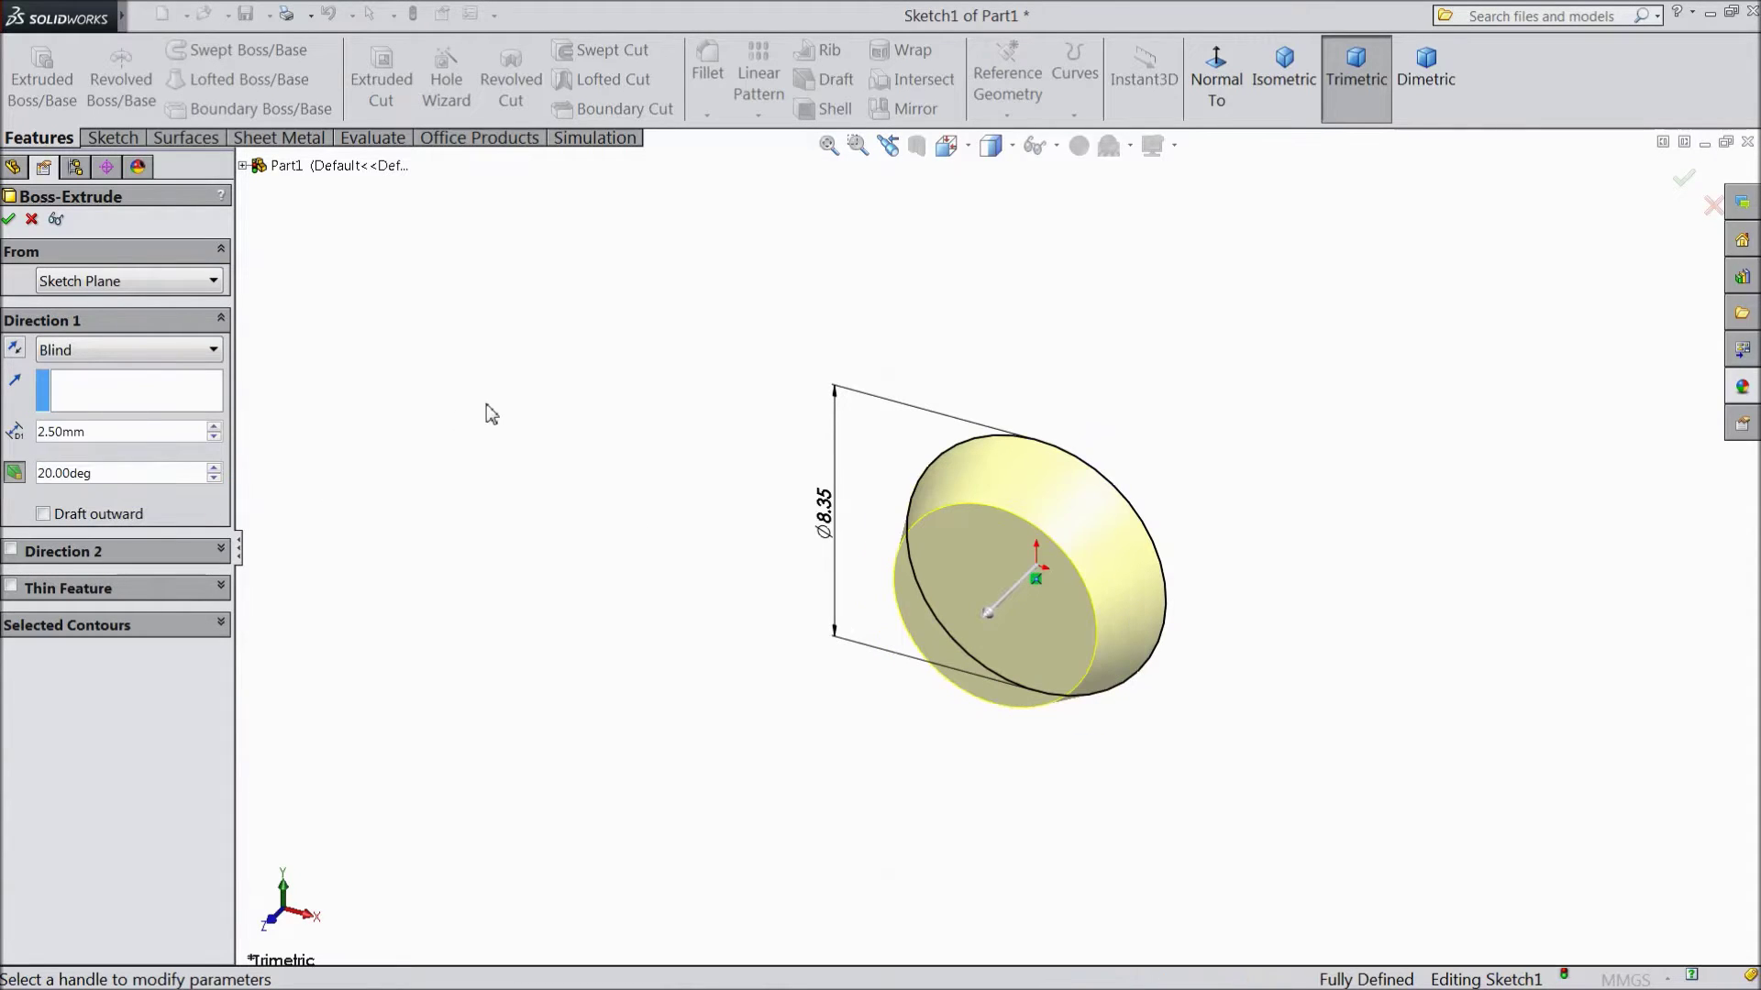
left_click(10, 221)
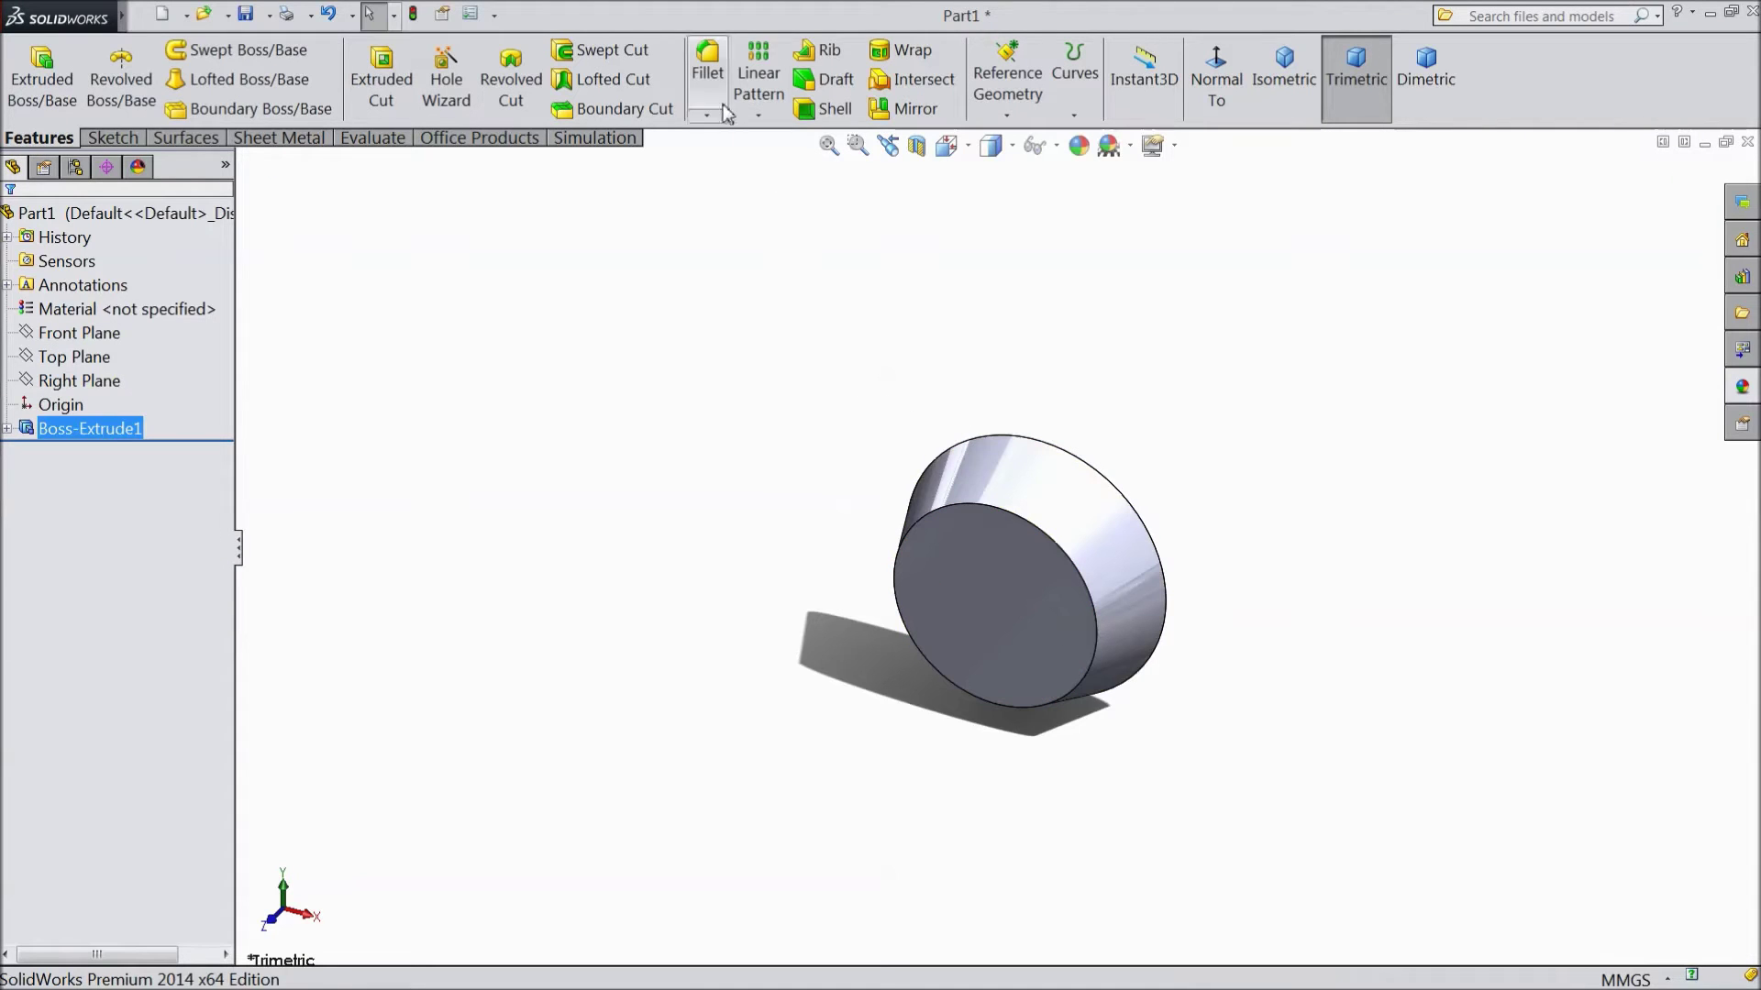
Fillet the circular edge of the boss's smaller end face with a constant 1.75 mm radius.
left_click(724, 108)
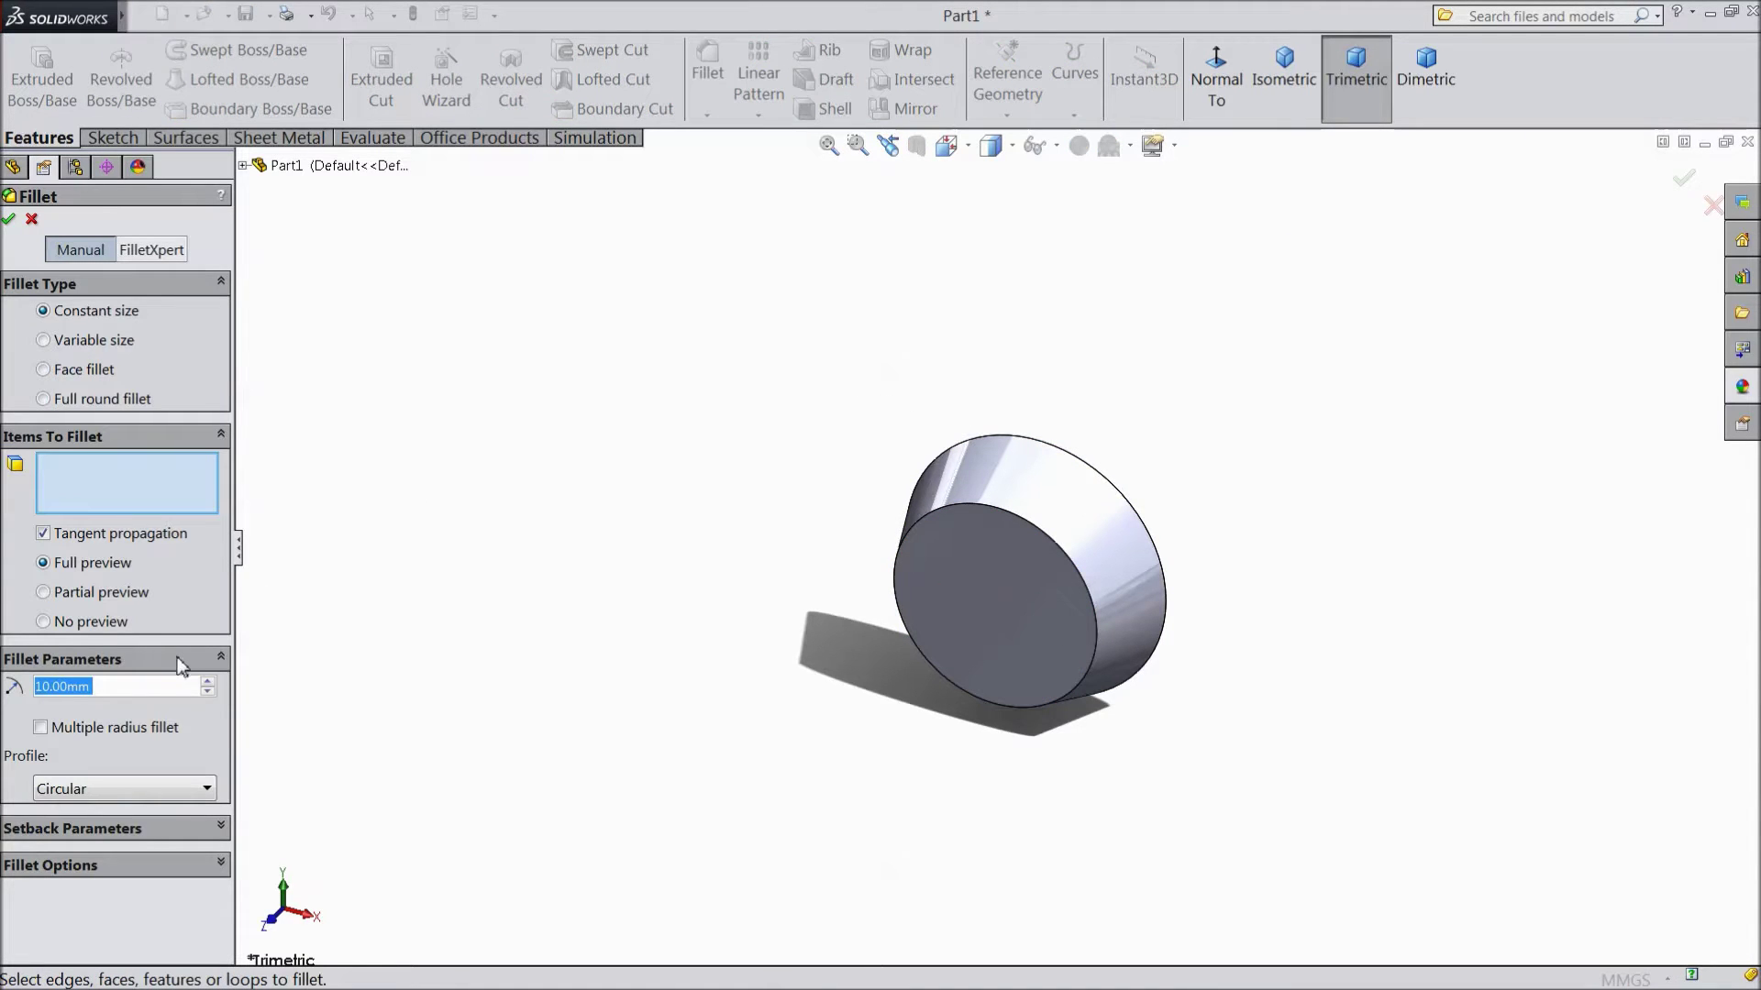
type("1.75")
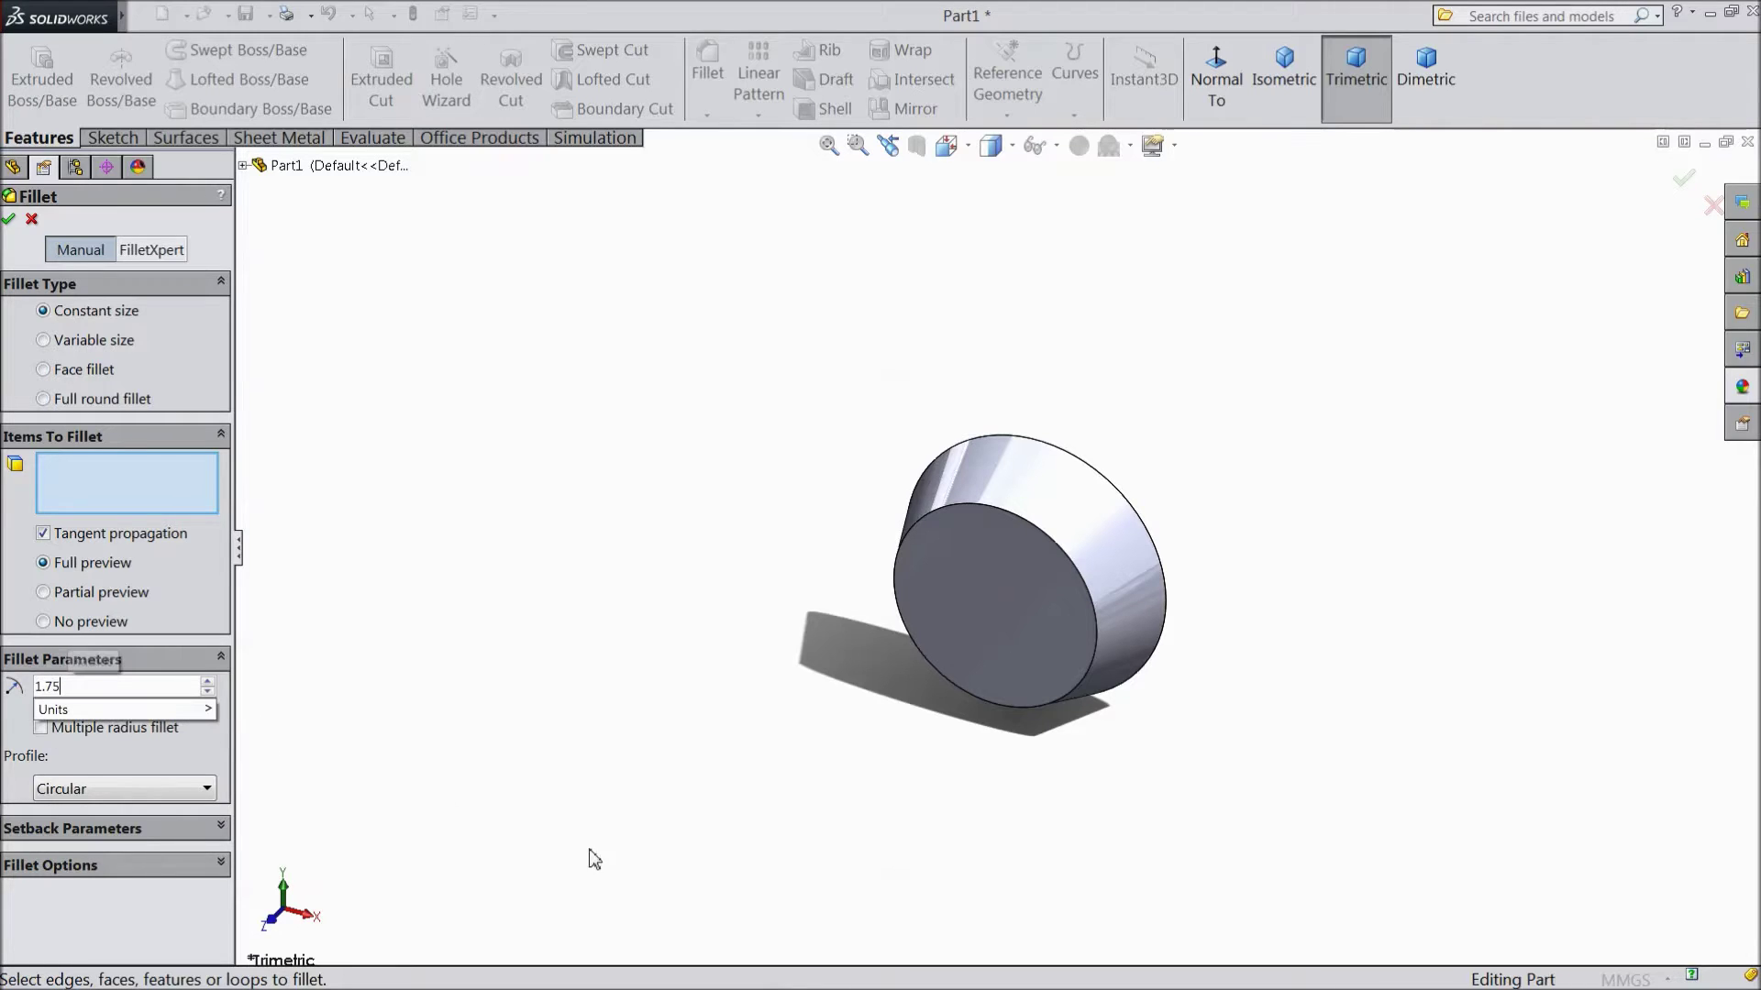
left_click(1084, 695)
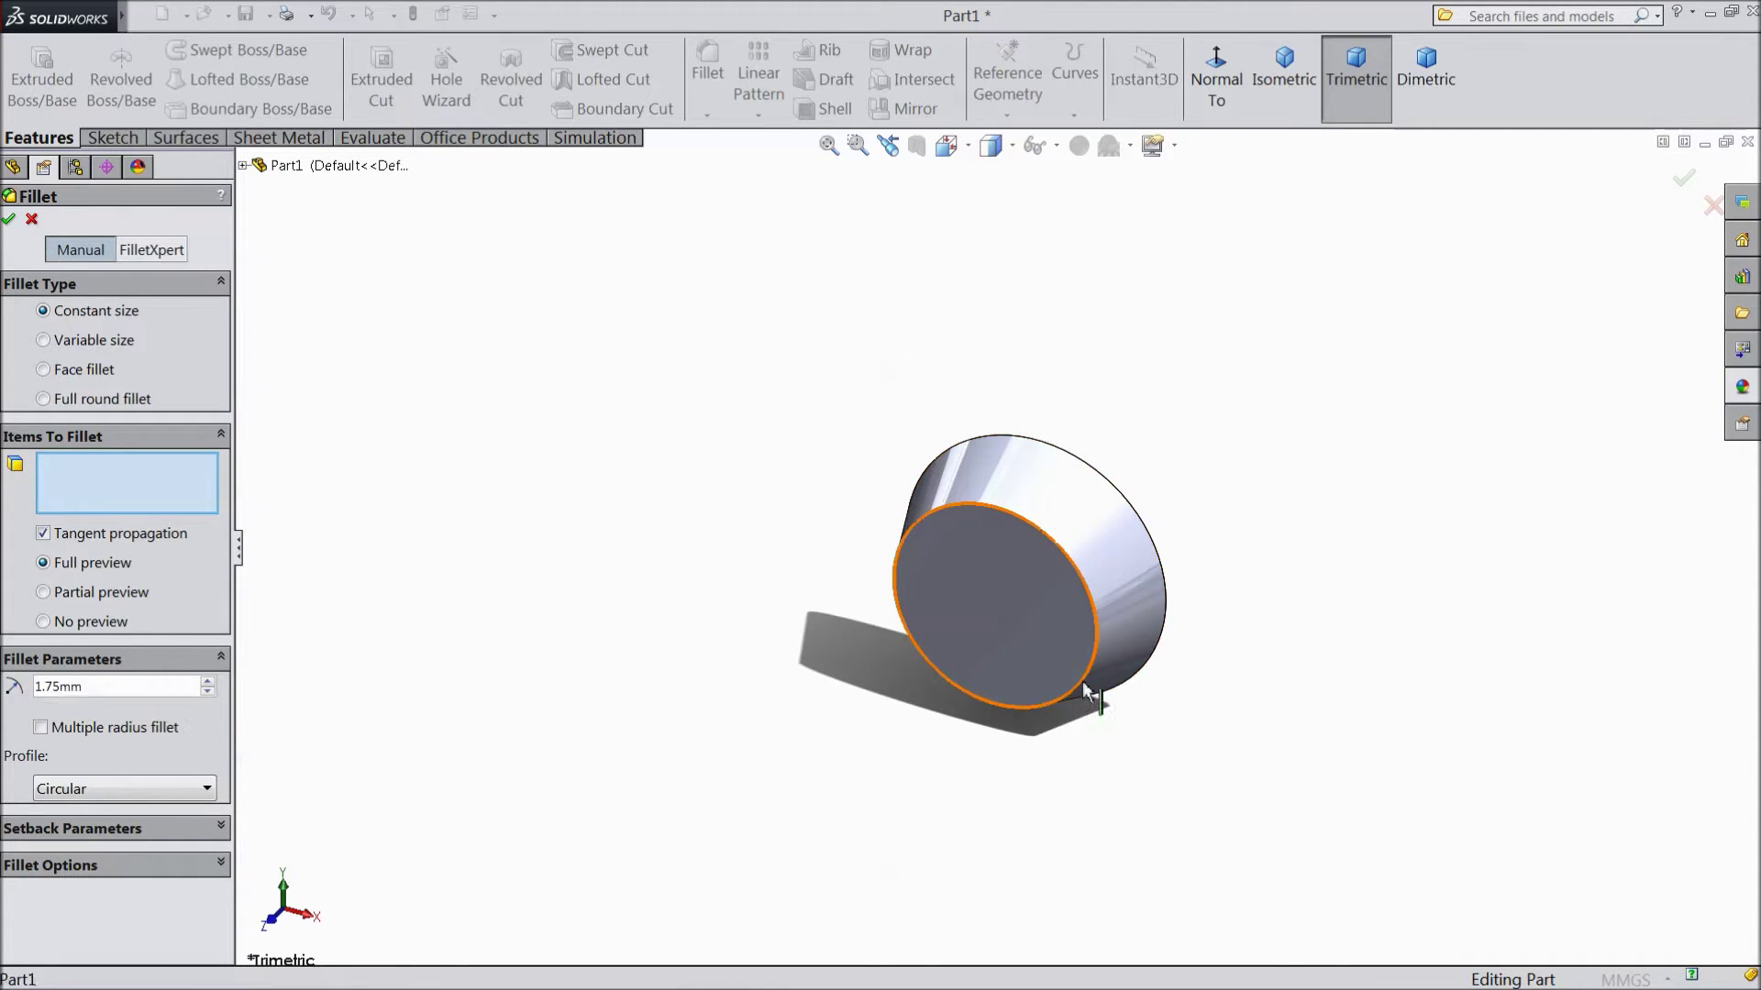
scroll(1068, 665, "down", 2)
scroll(1054, 651, "down", 1)
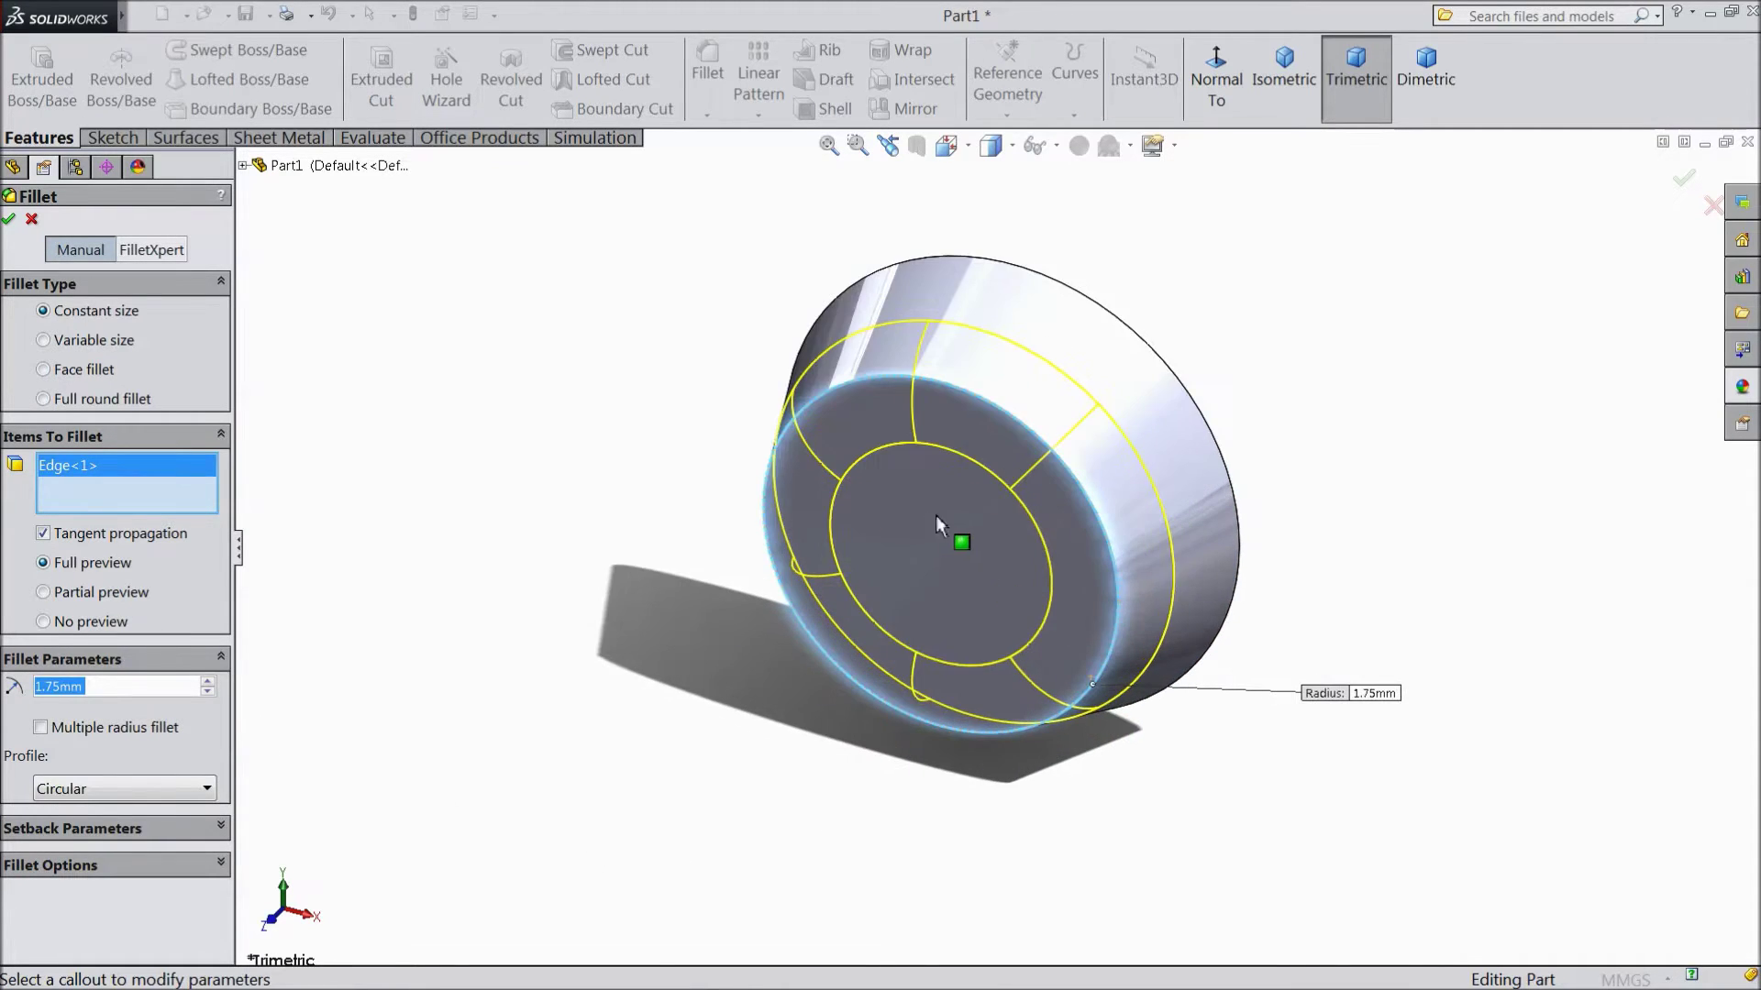
left_click(8, 219)
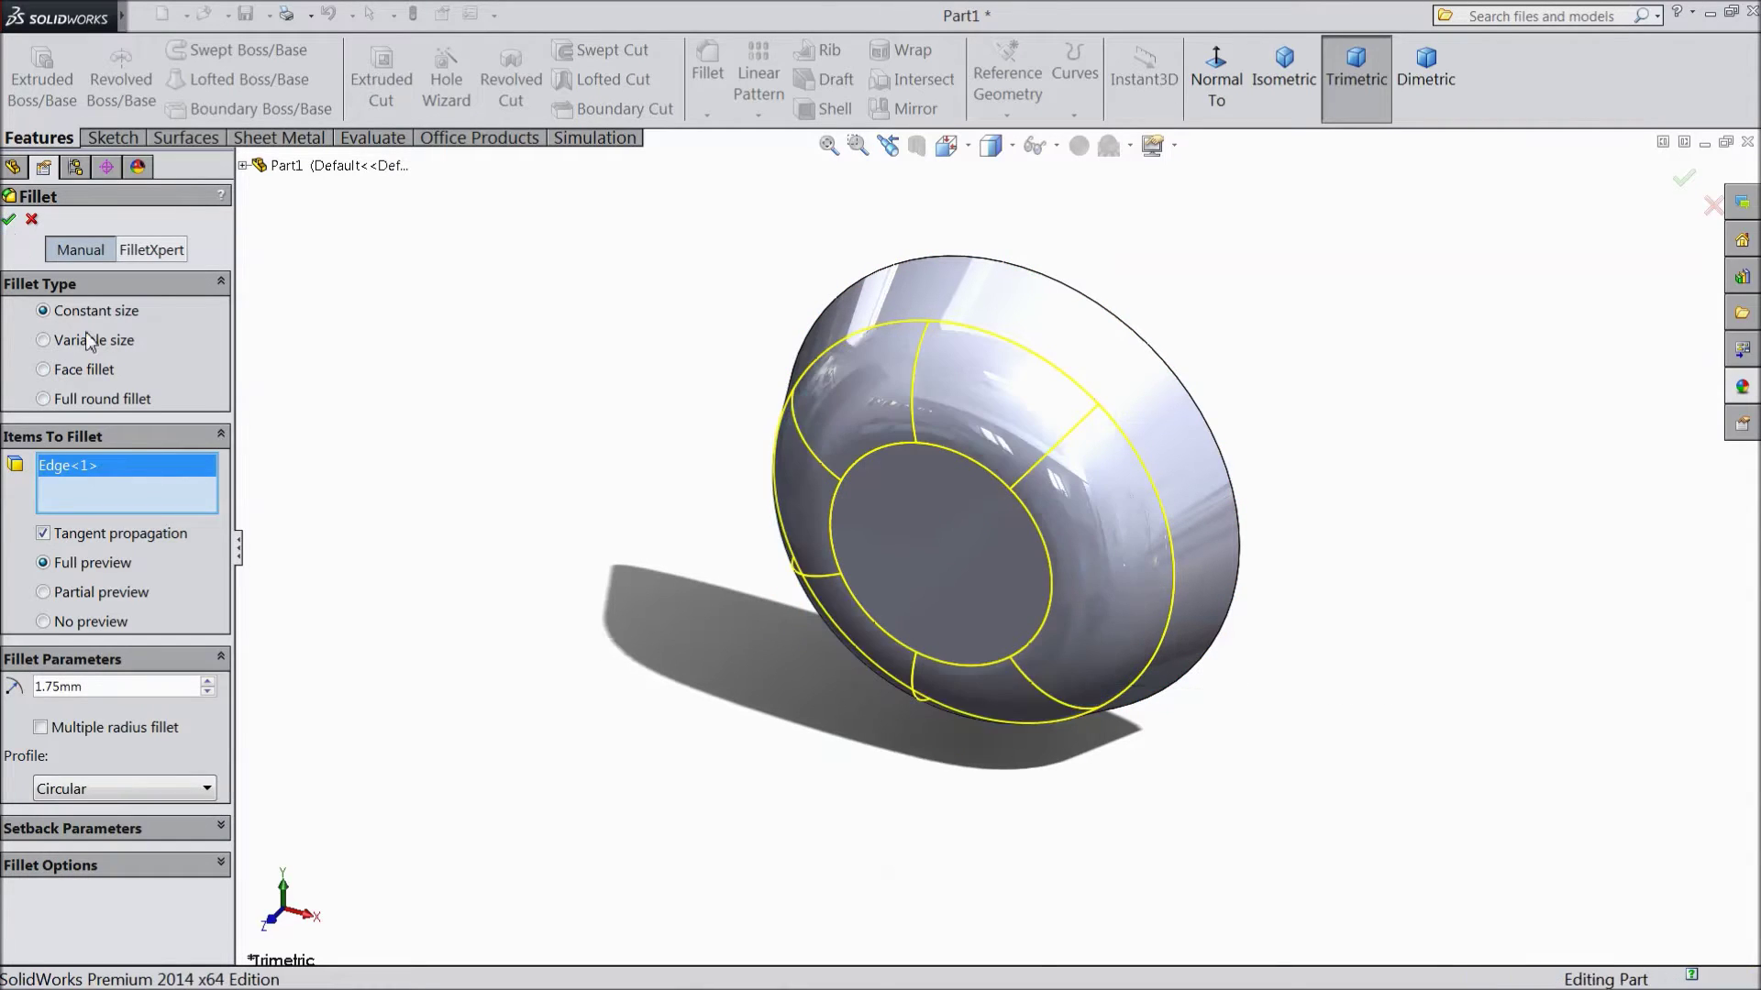
Start a sketch on the flat face inside the fillet and convert its circular edge into a sketch circle.
left_click(911, 554)
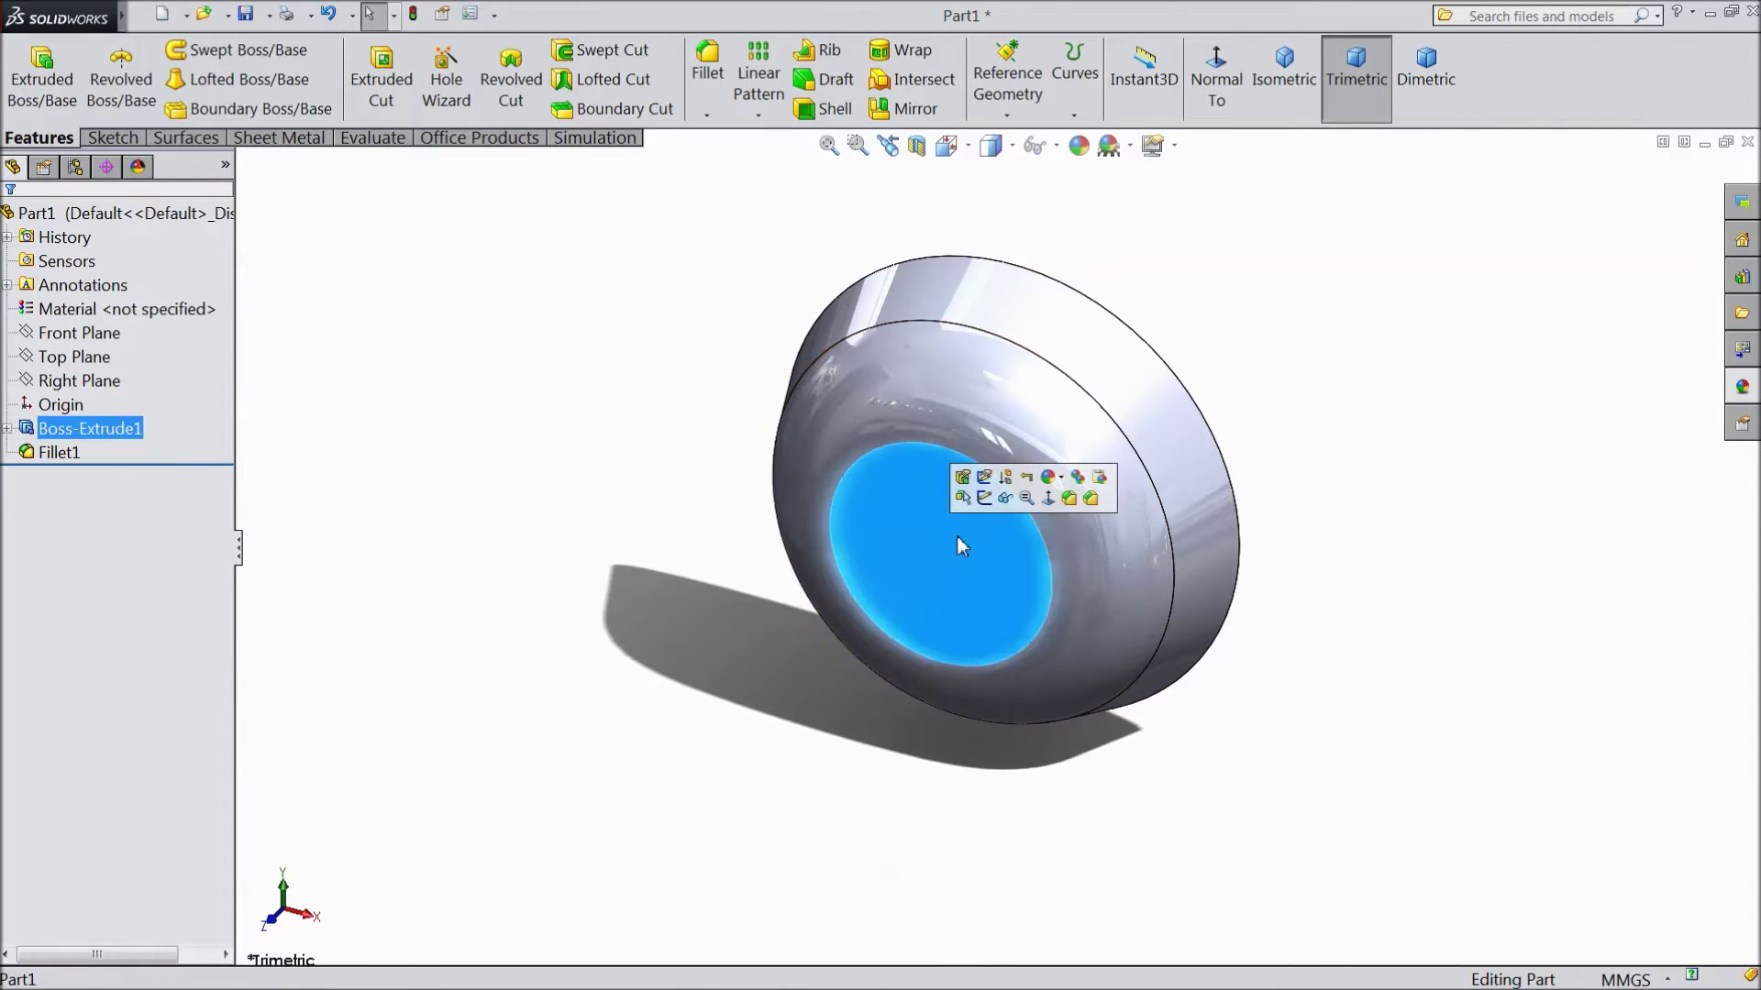
left_click(989, 501)
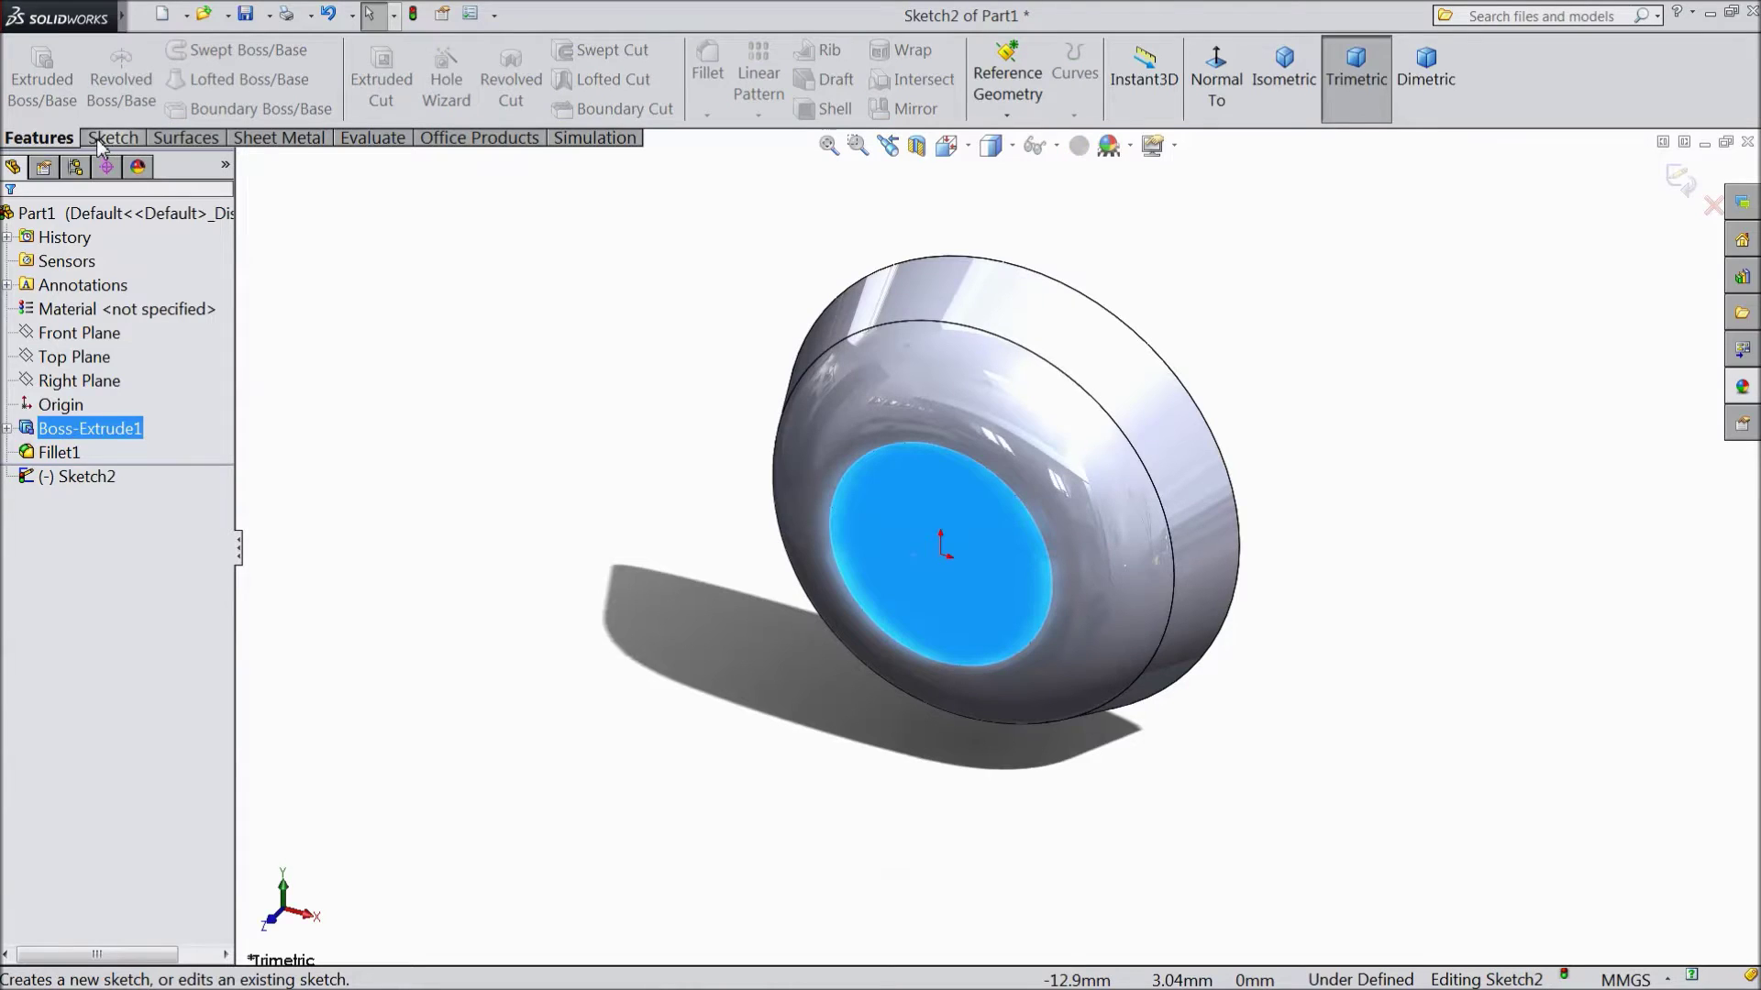
left_click(393, 81)
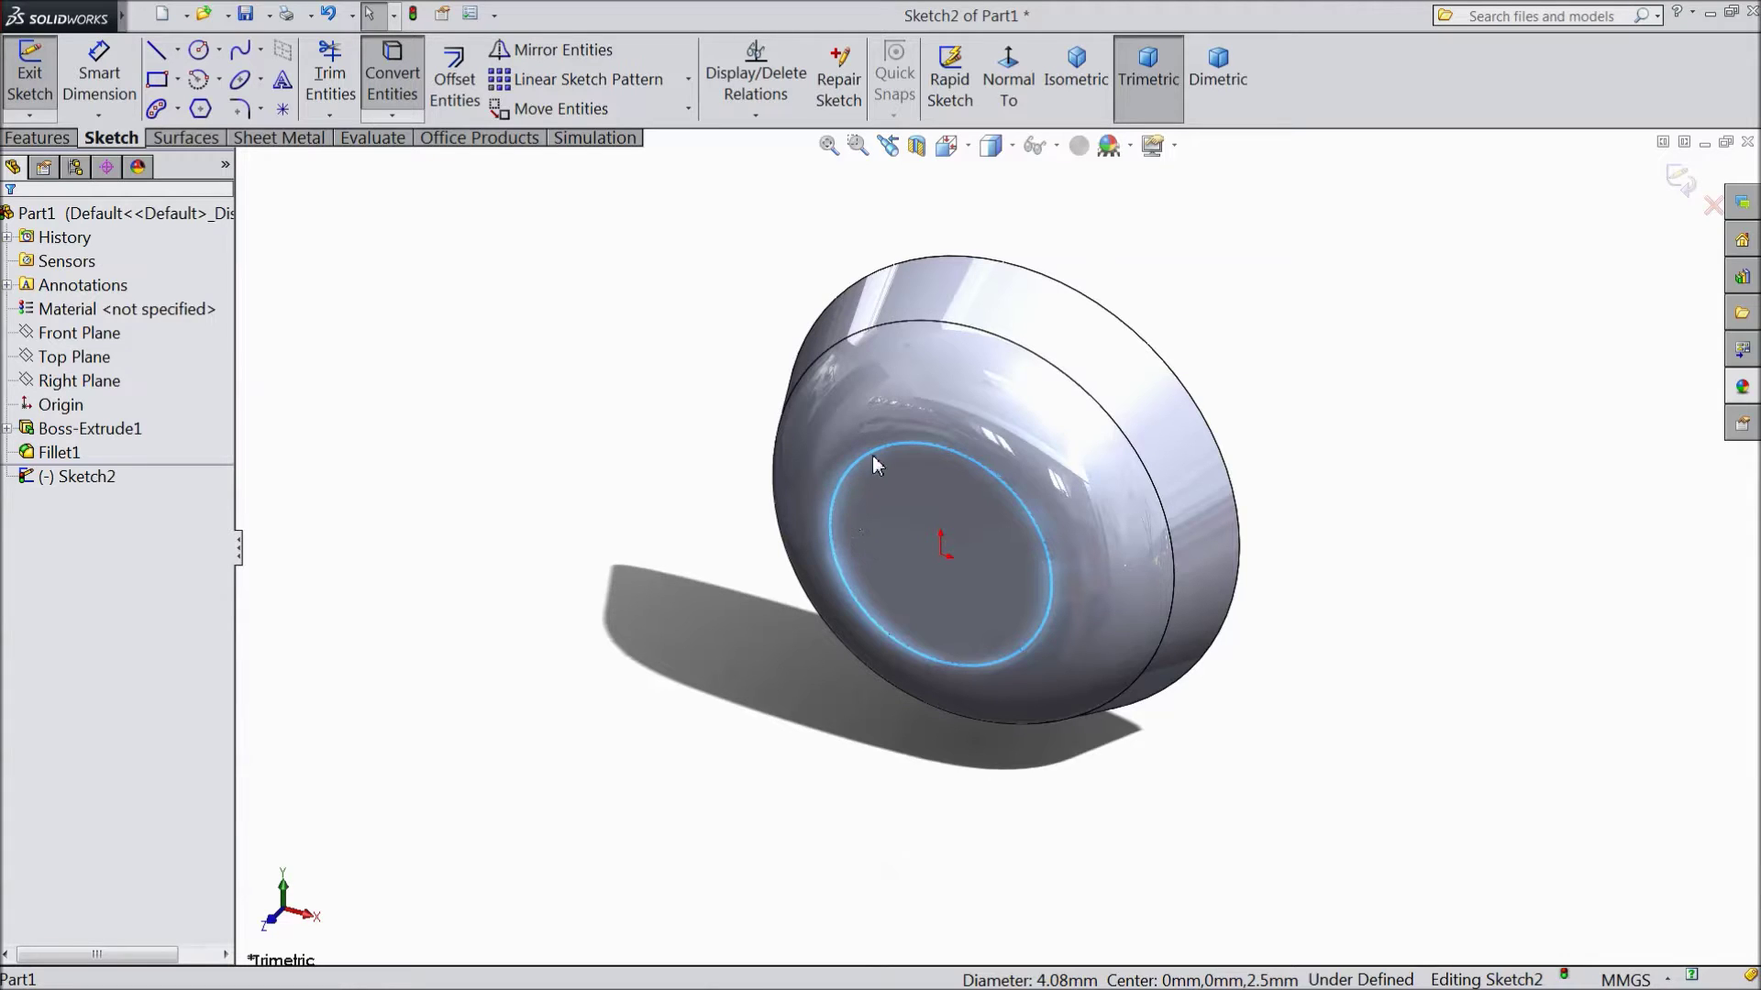
left_click(901, 450)
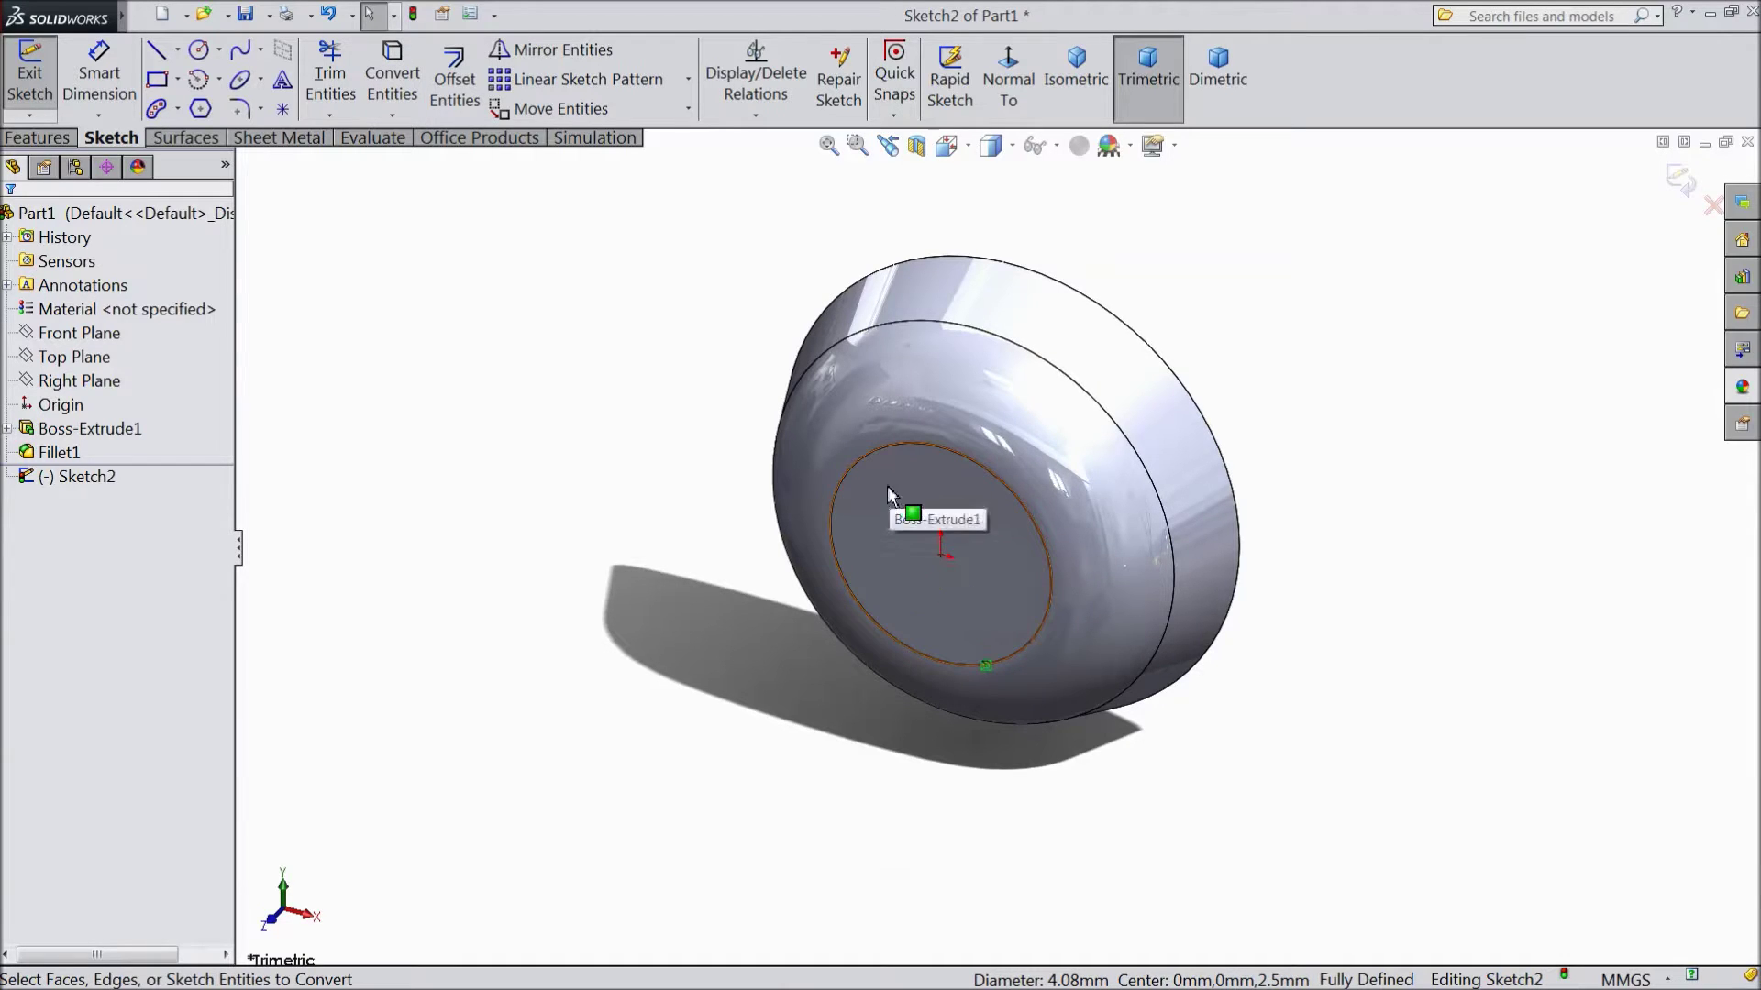
Extrude the converted circle as a merged blind boss 8.35 mm deep with a 5-degree inward draft.
left_click(39, 137)
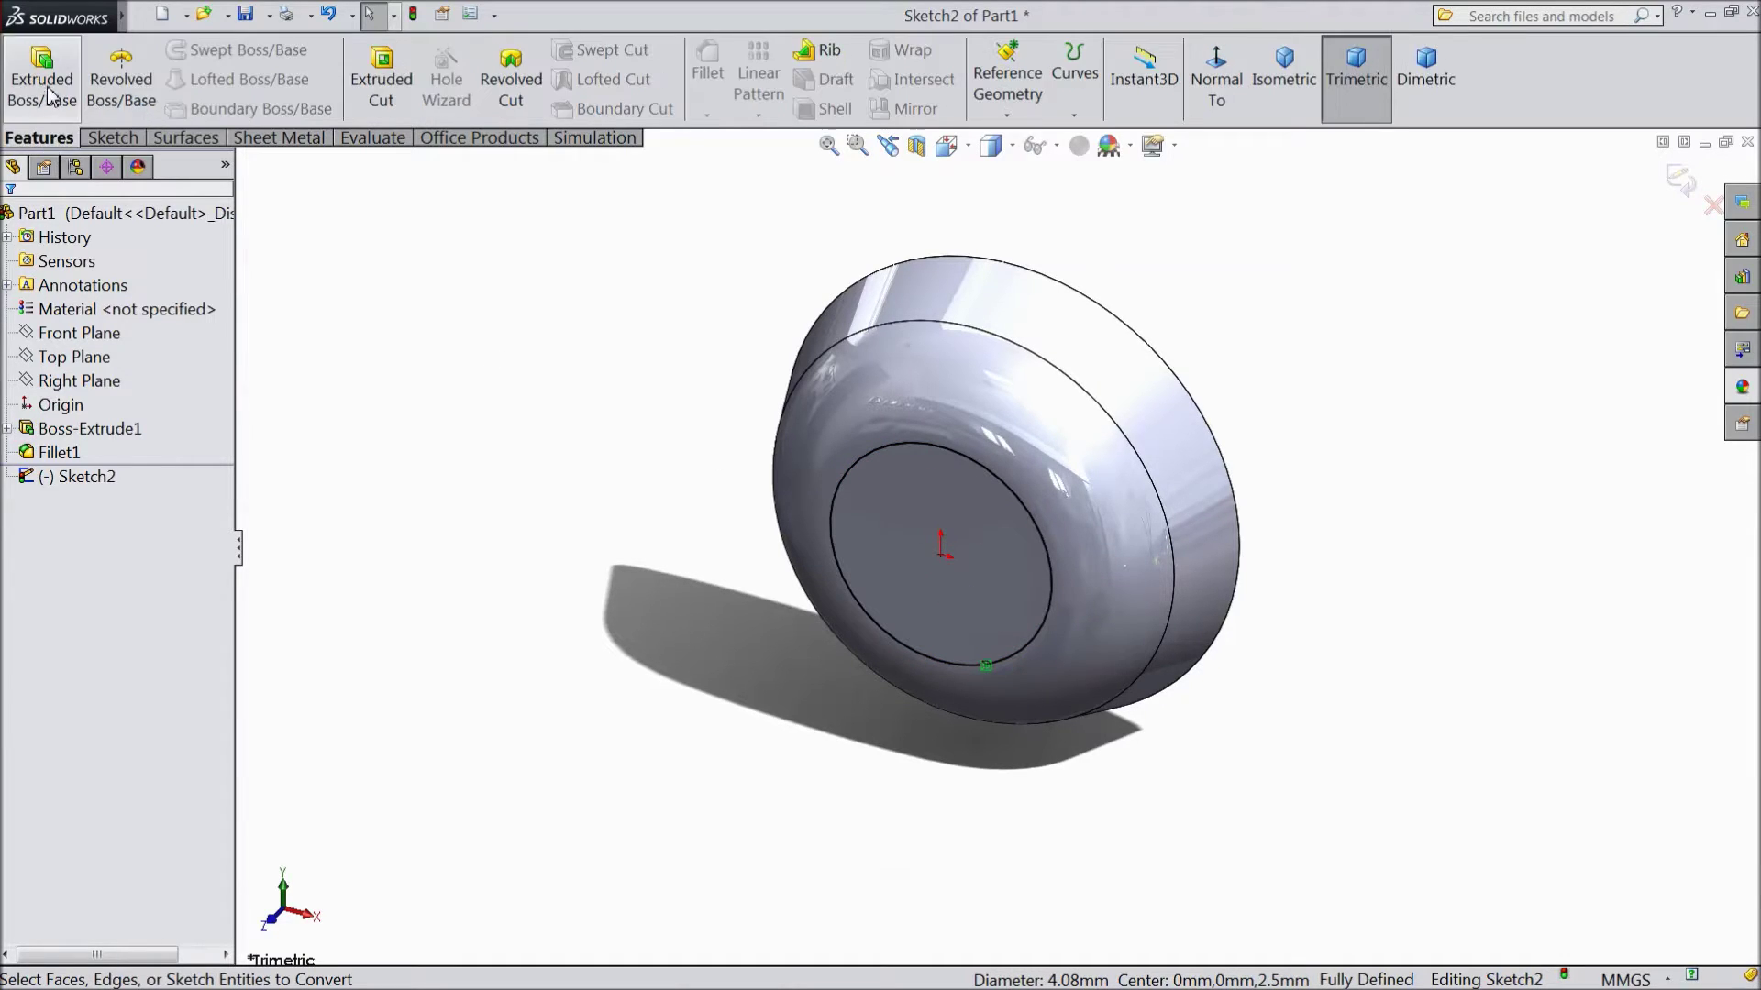
left_click(44, 90)
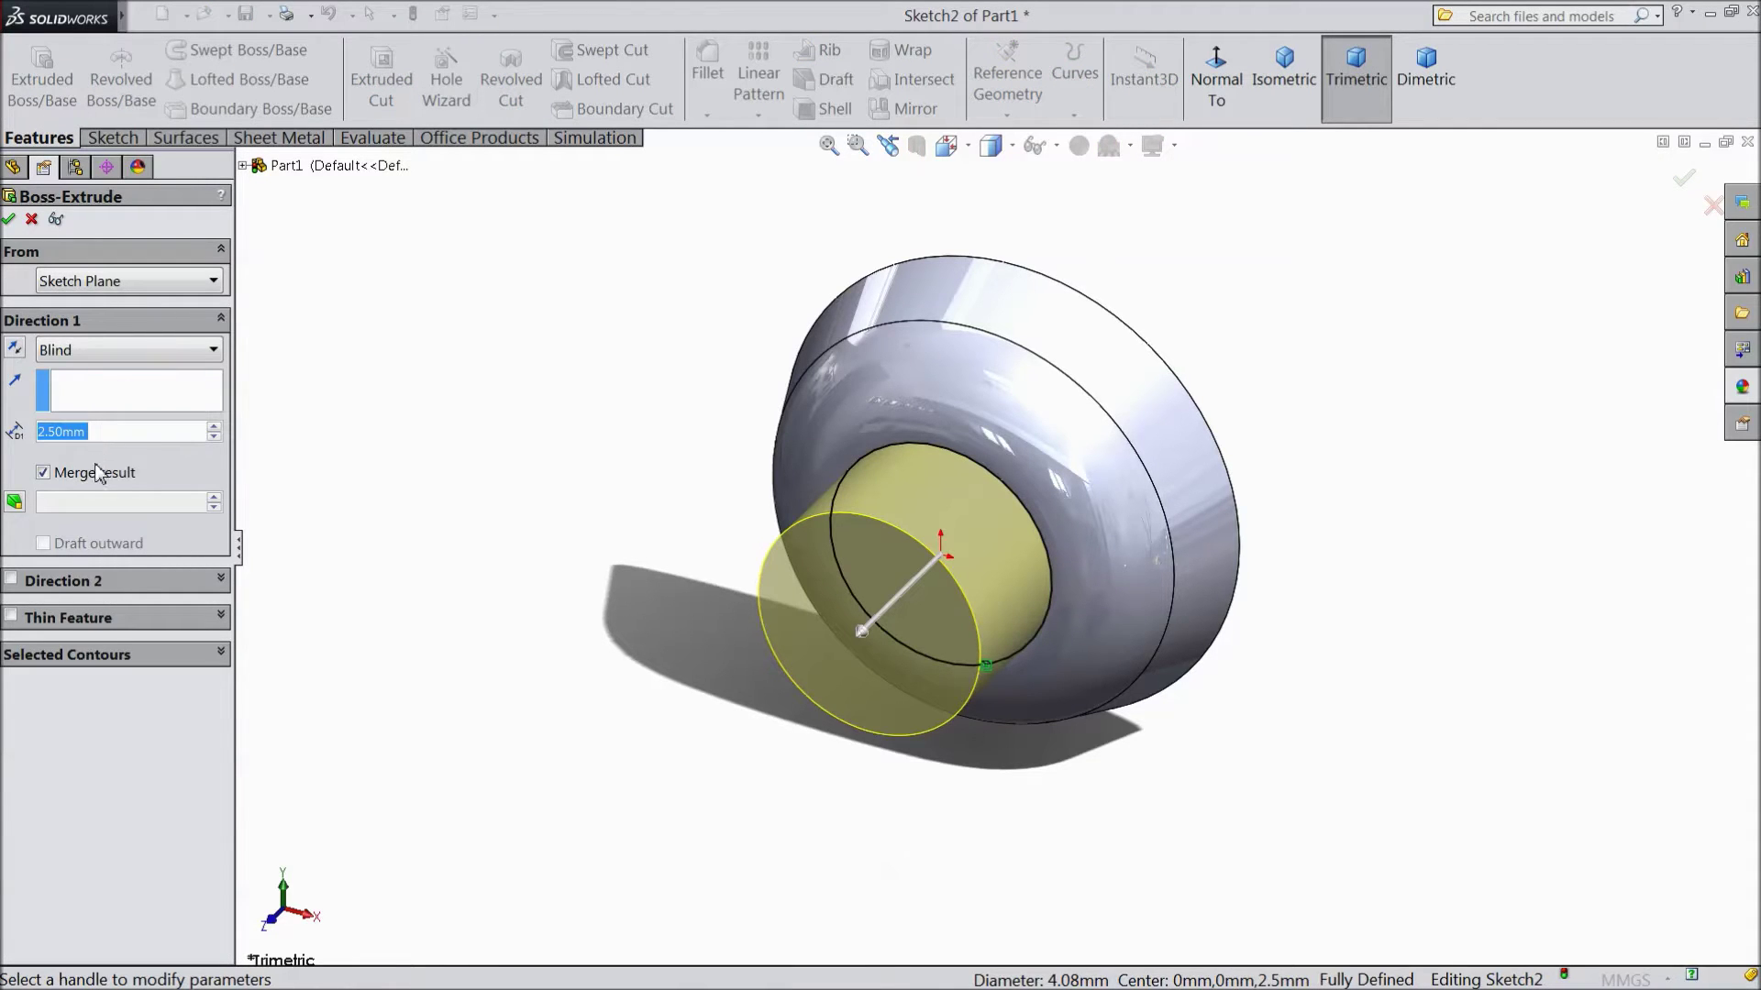
type("8.35")
key("Return")
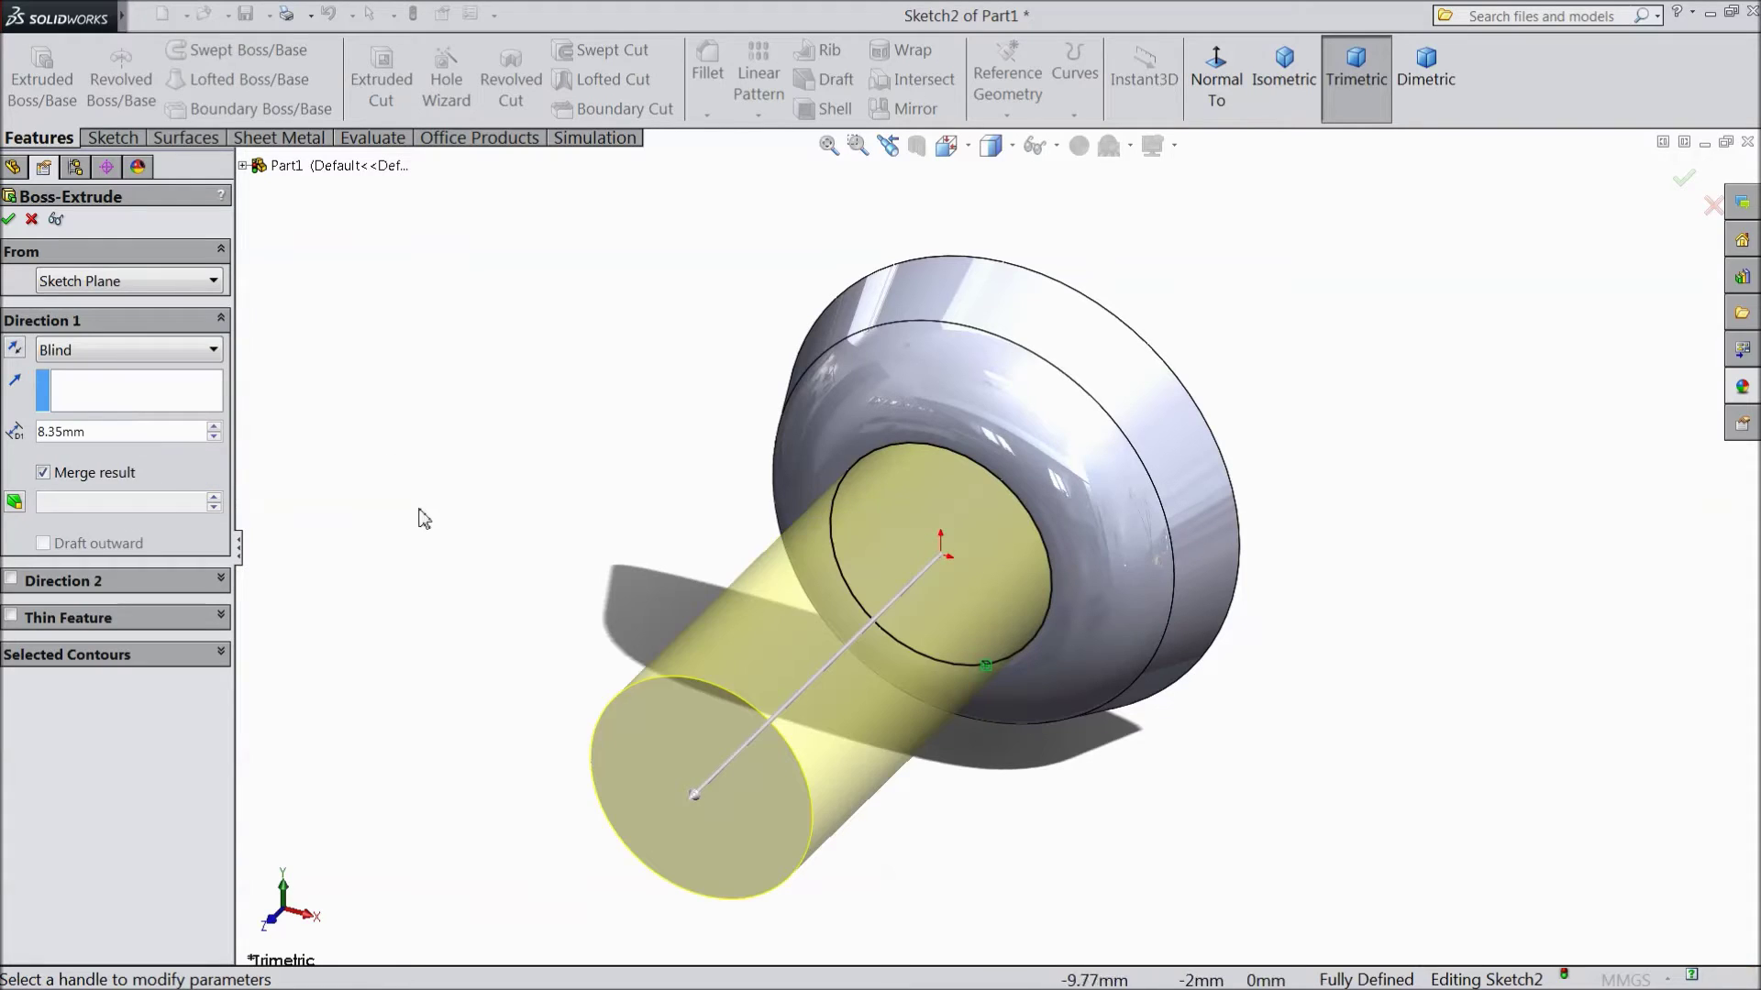
left_click(16, 502)
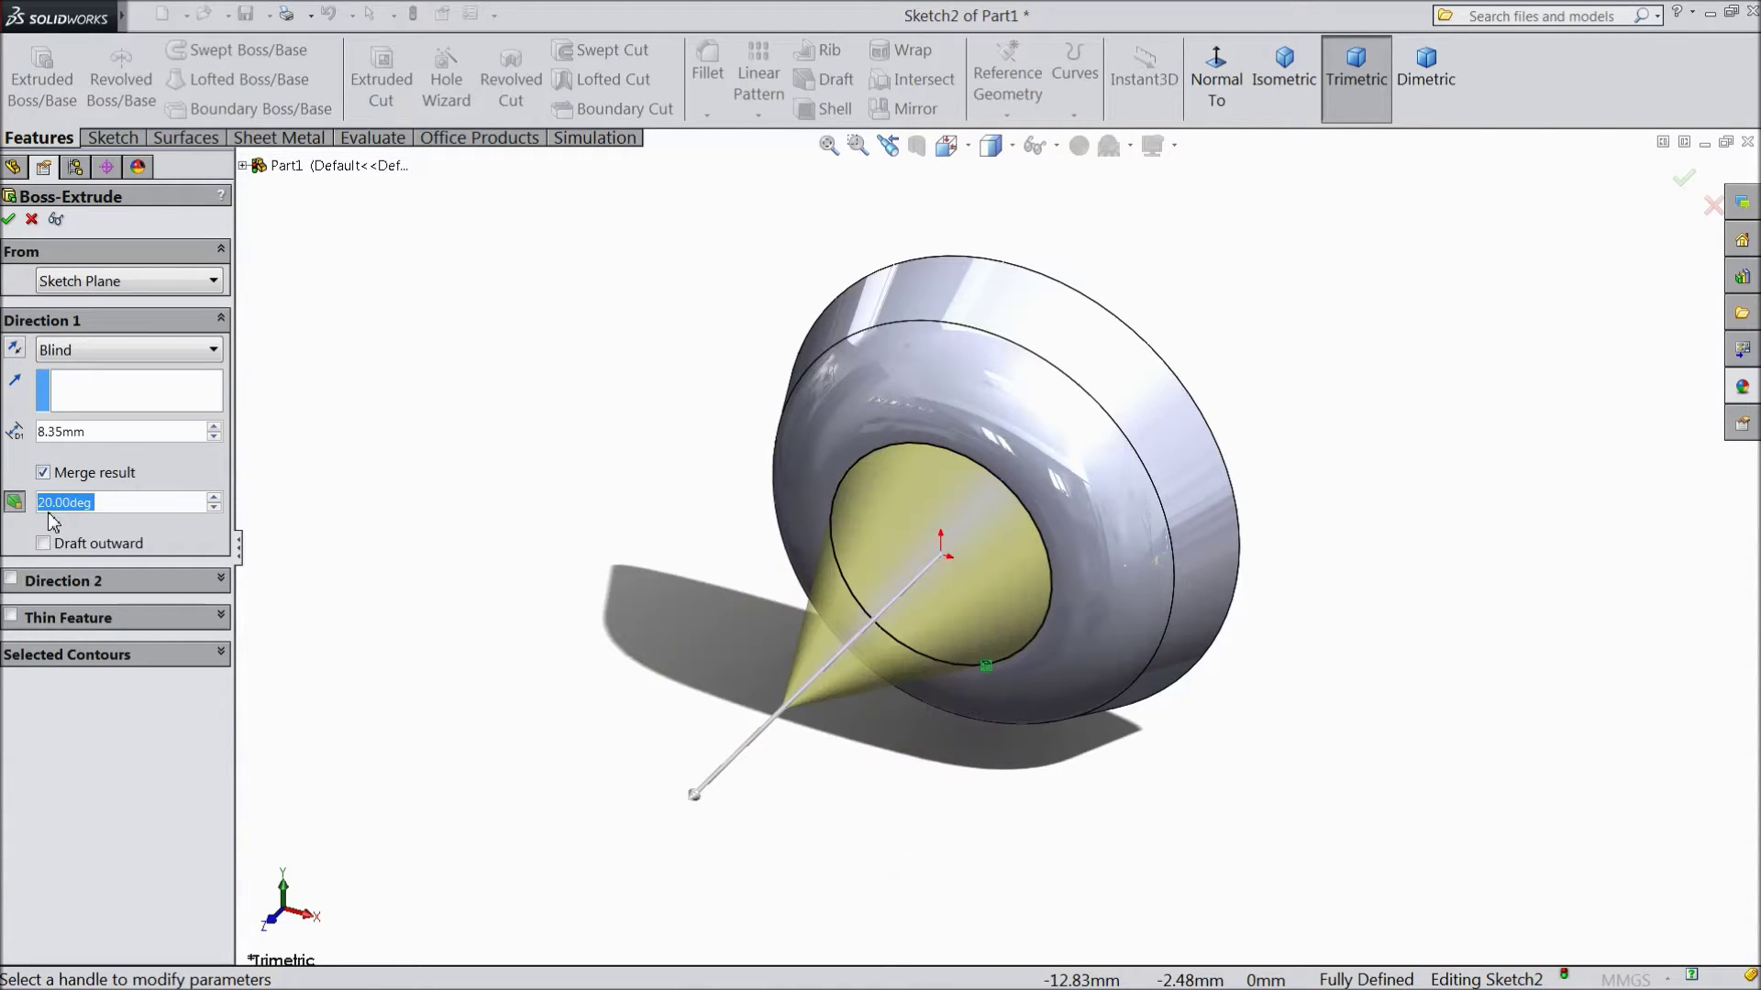
type("5")
key("Return")
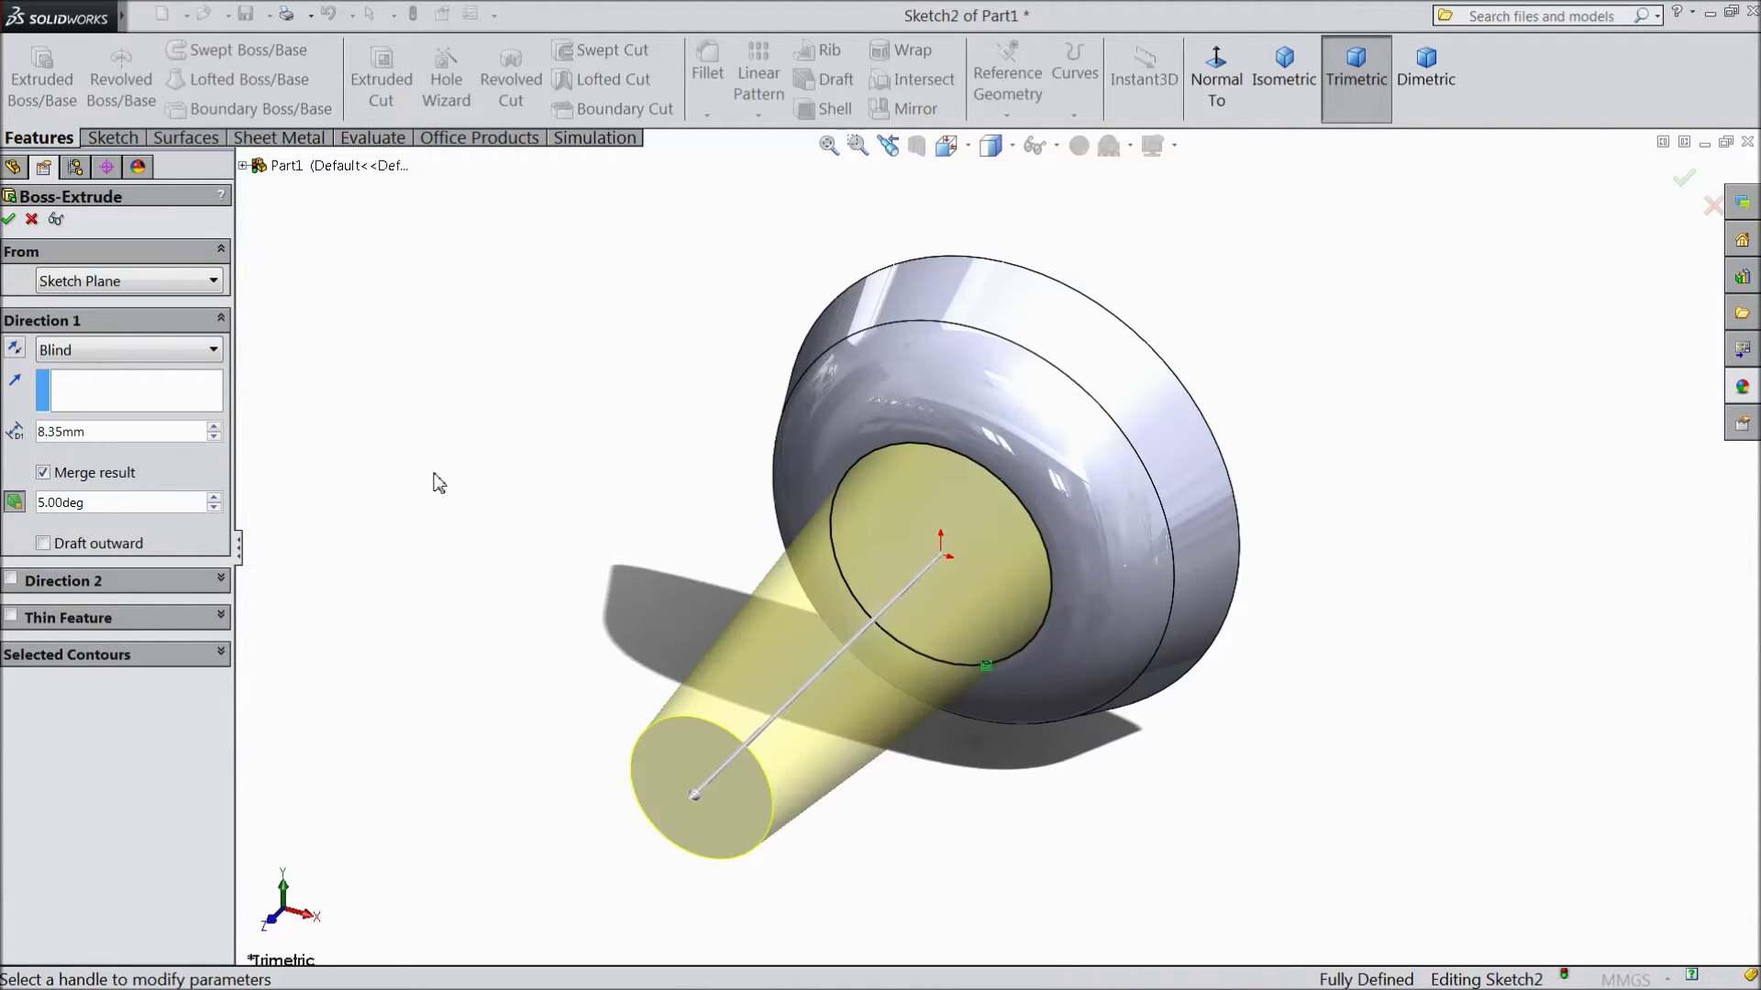
left_click(8, 220)
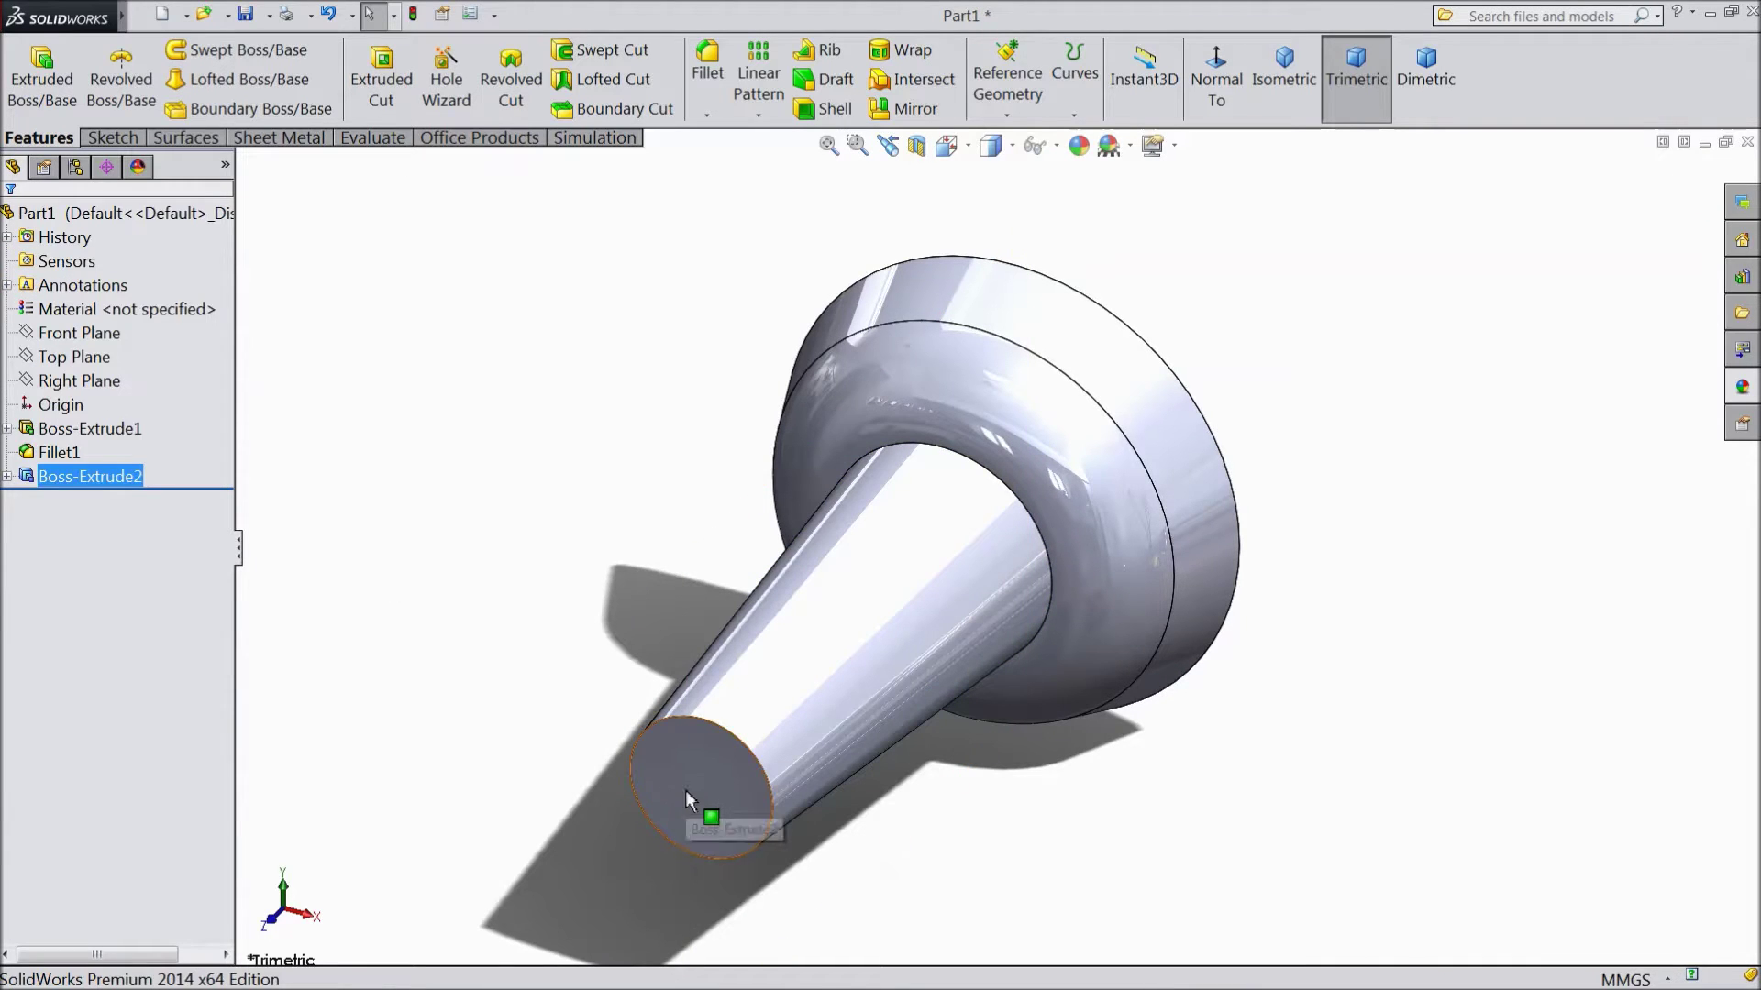
Start a sketch on the tapered shaft's end face and convert its outline into sketch geometry.
left_click(690, 793)
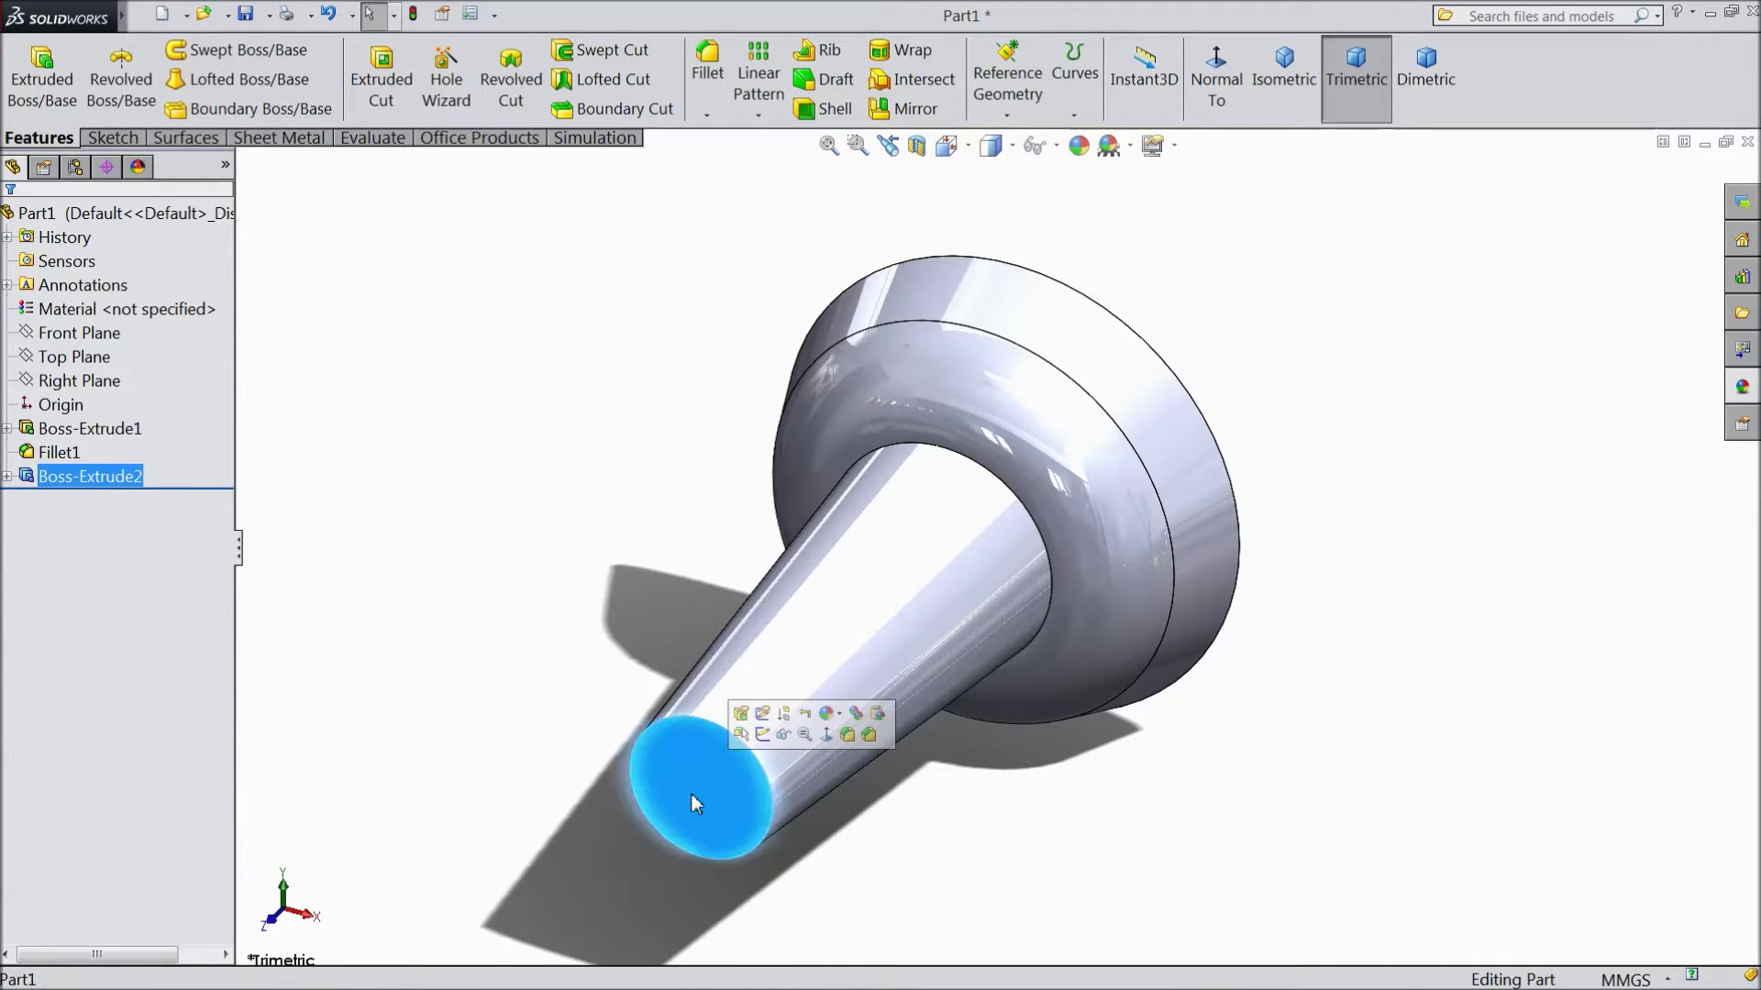
left_click(773, 739)
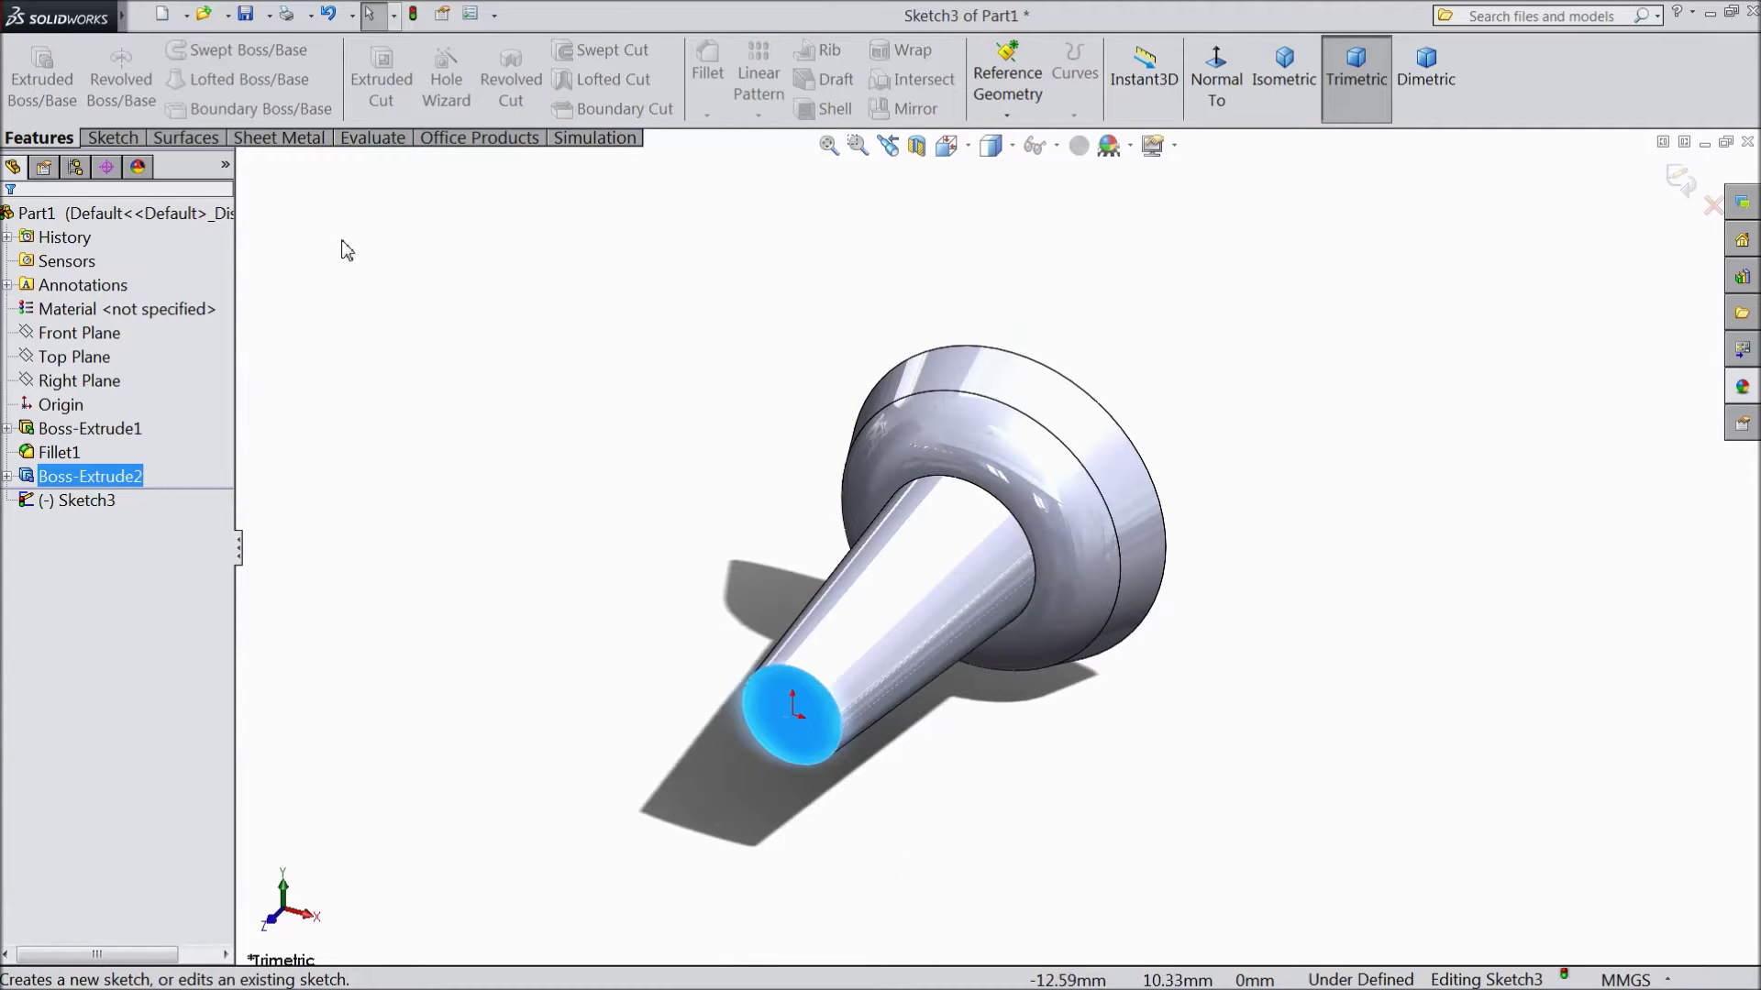
left_click(112, 138)
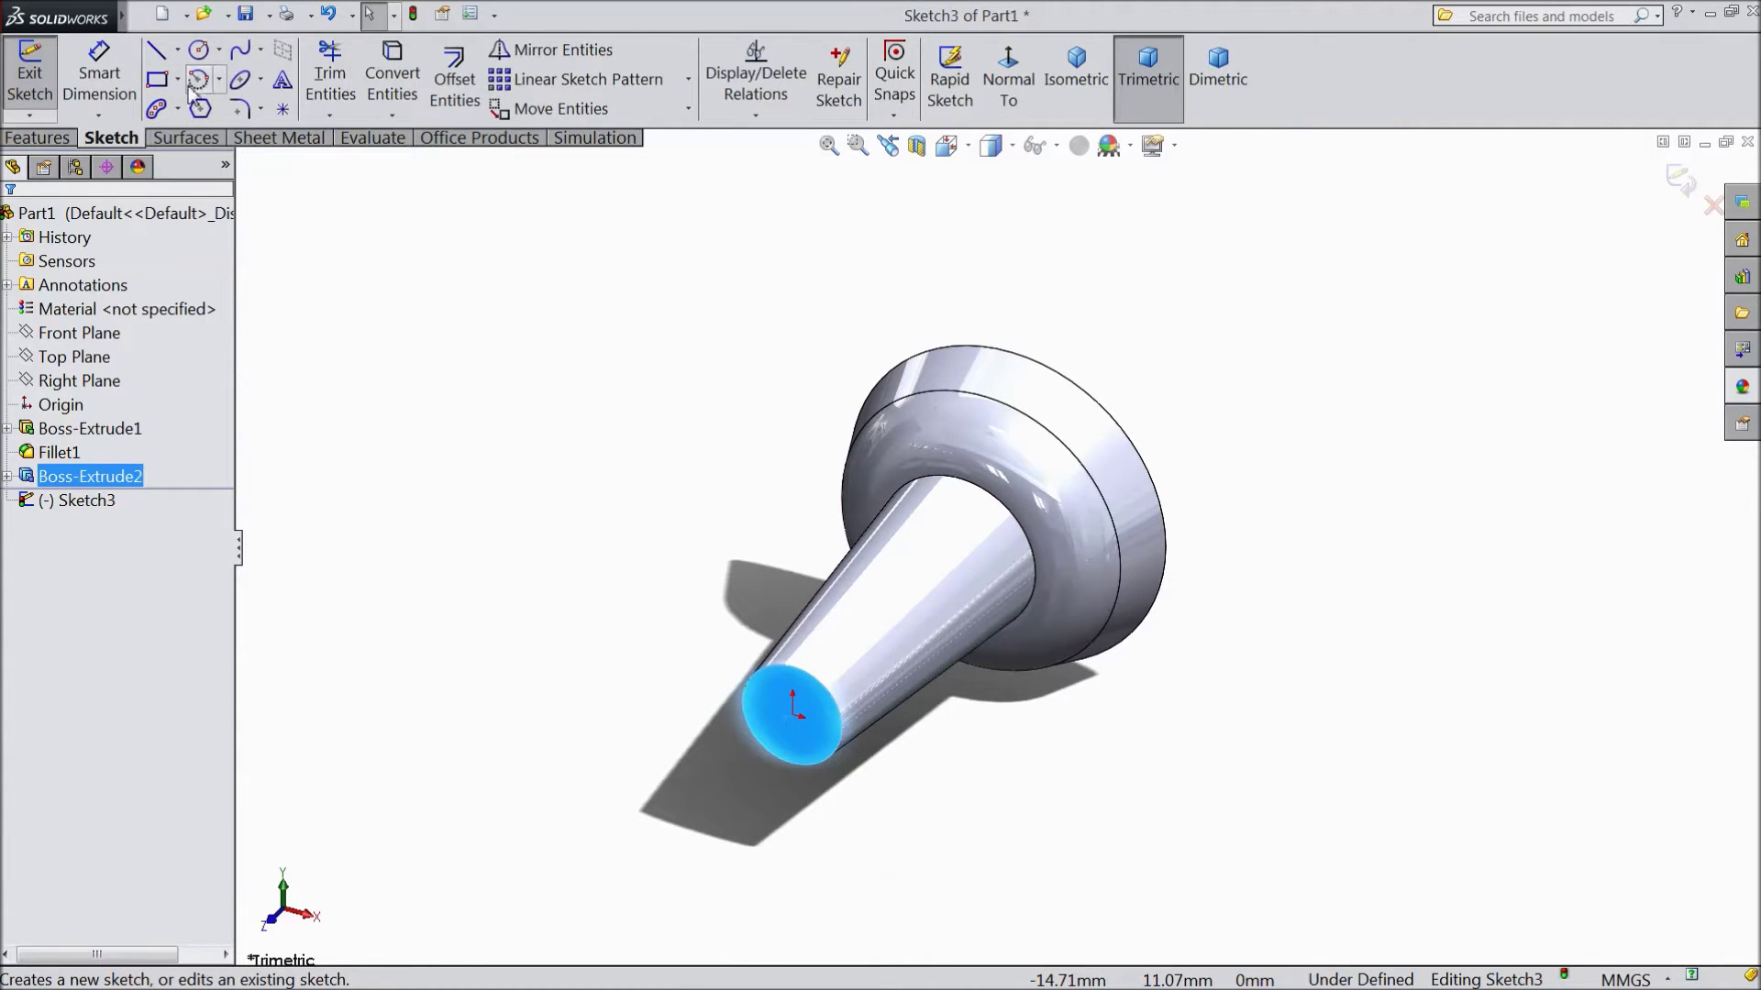
left_click(393, 92)
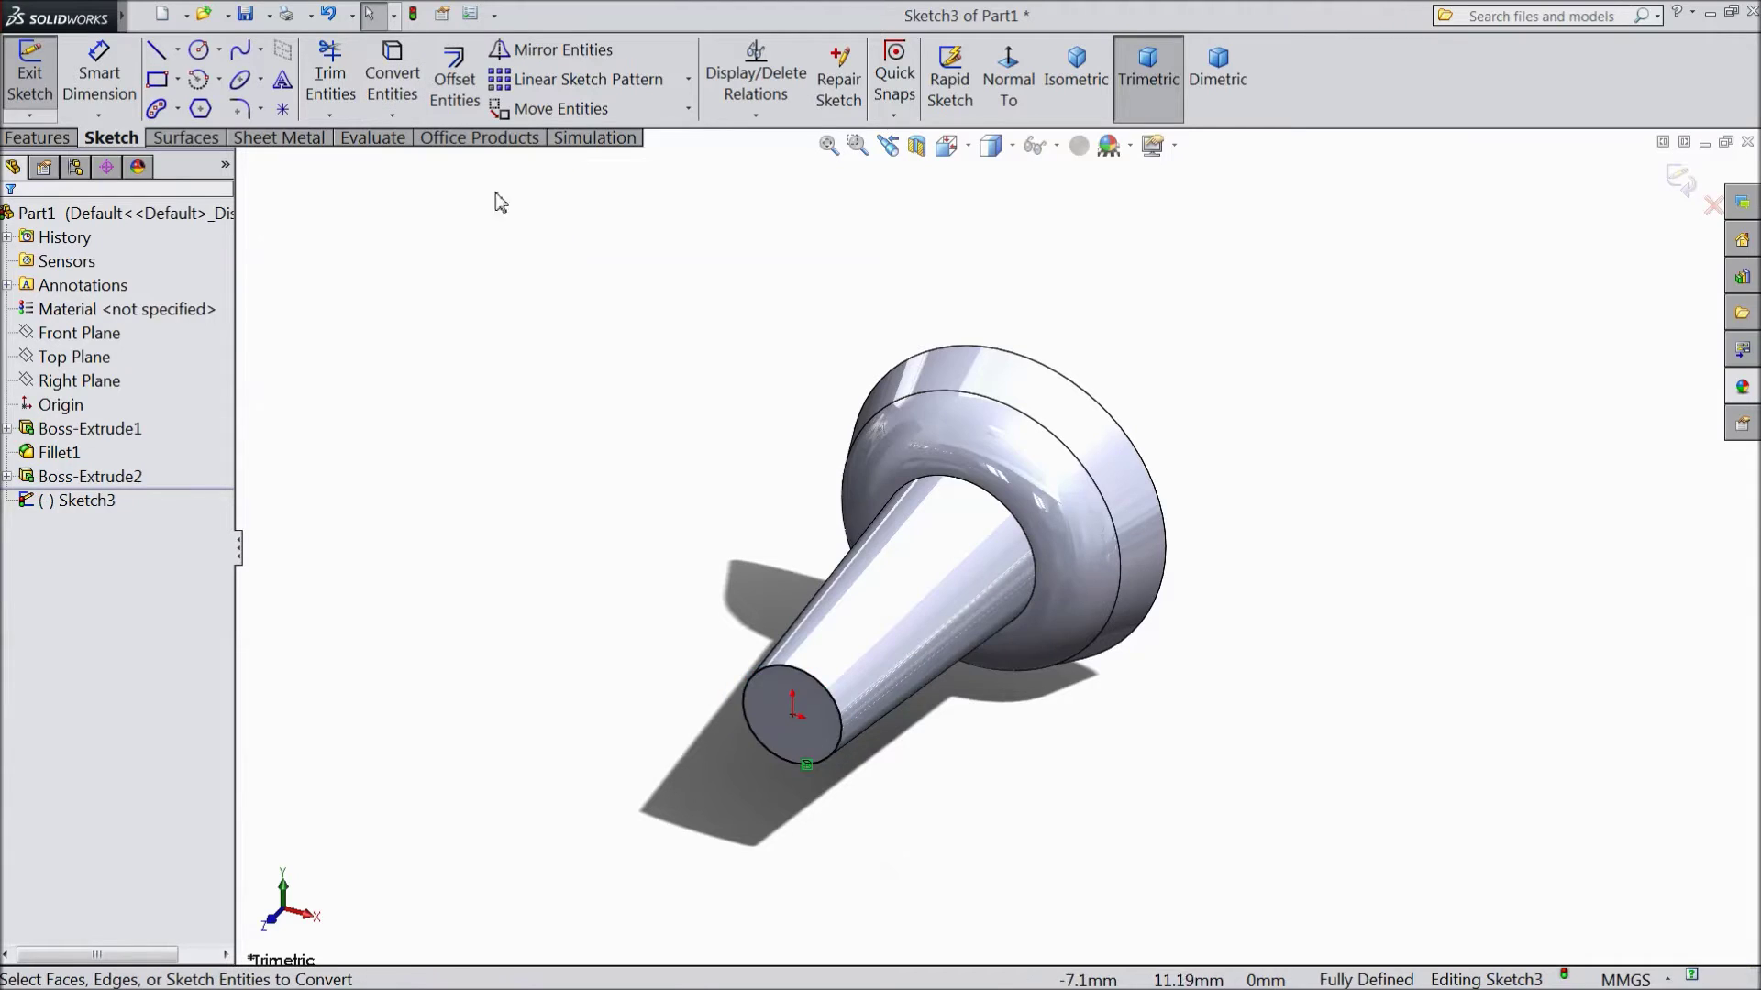
Extrude the converted outline as a merged blind boss 0.5 mm deep with an 80-degree outward draft.
scroll(830, 725, "down", 4)
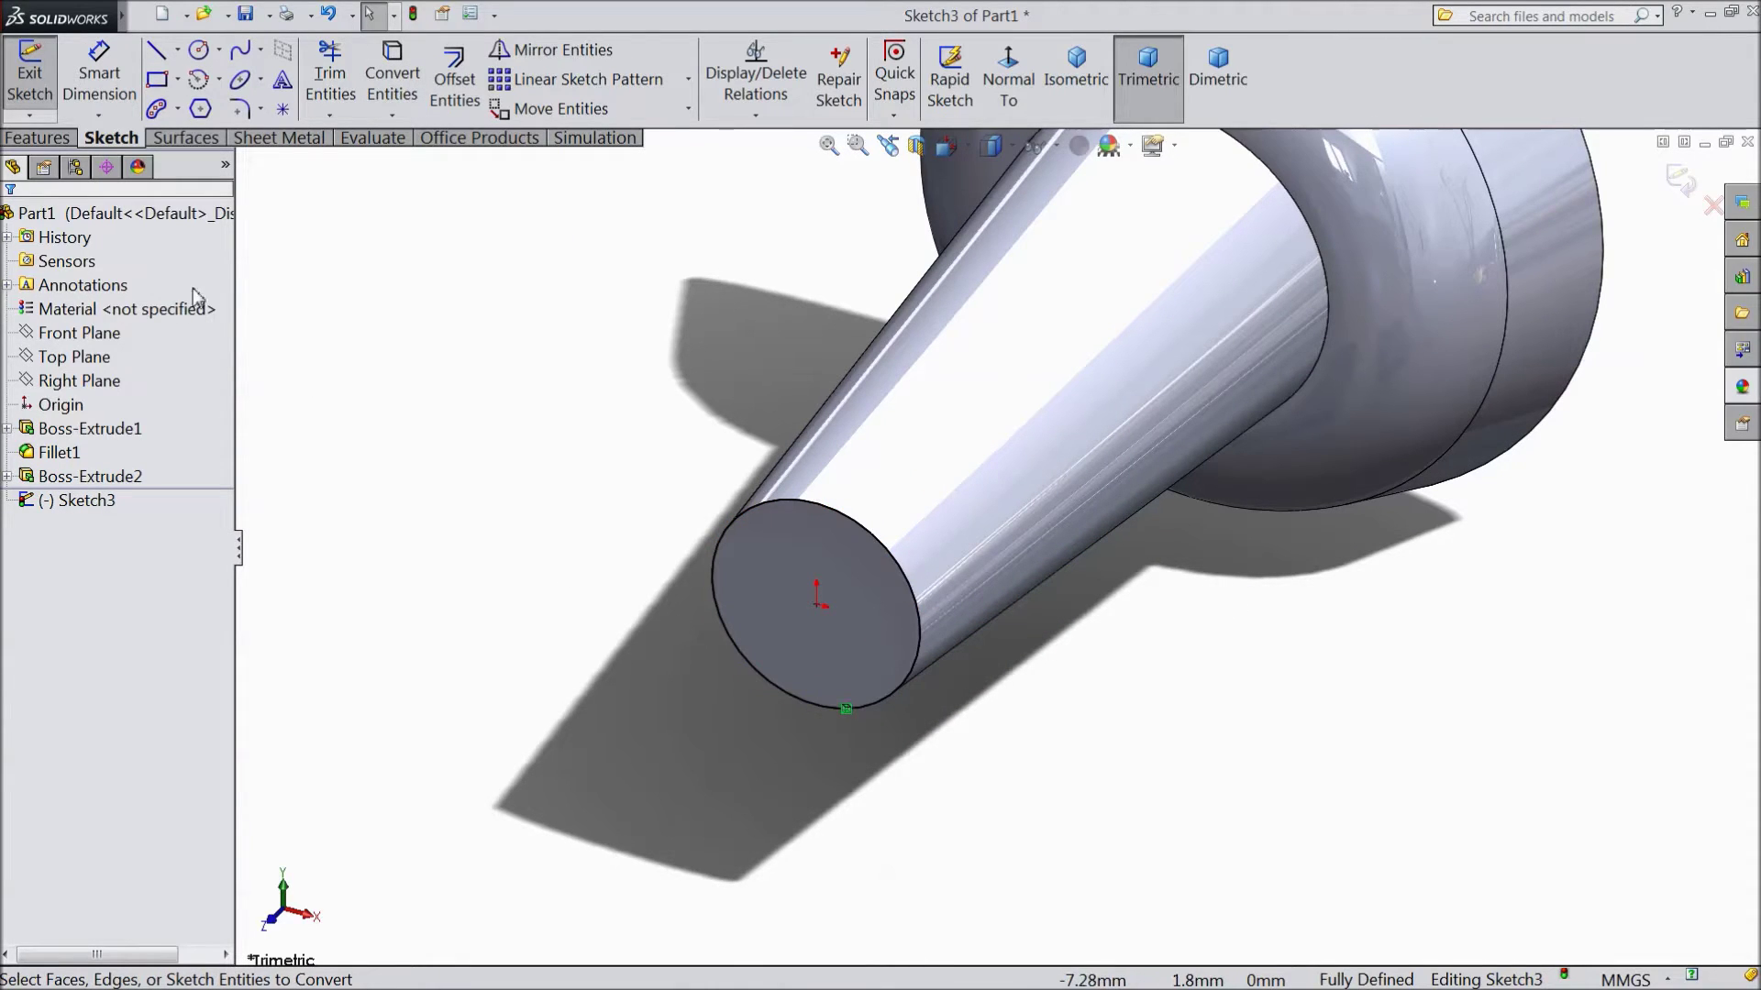
left_click(38, 138)
left_click(41, 78)
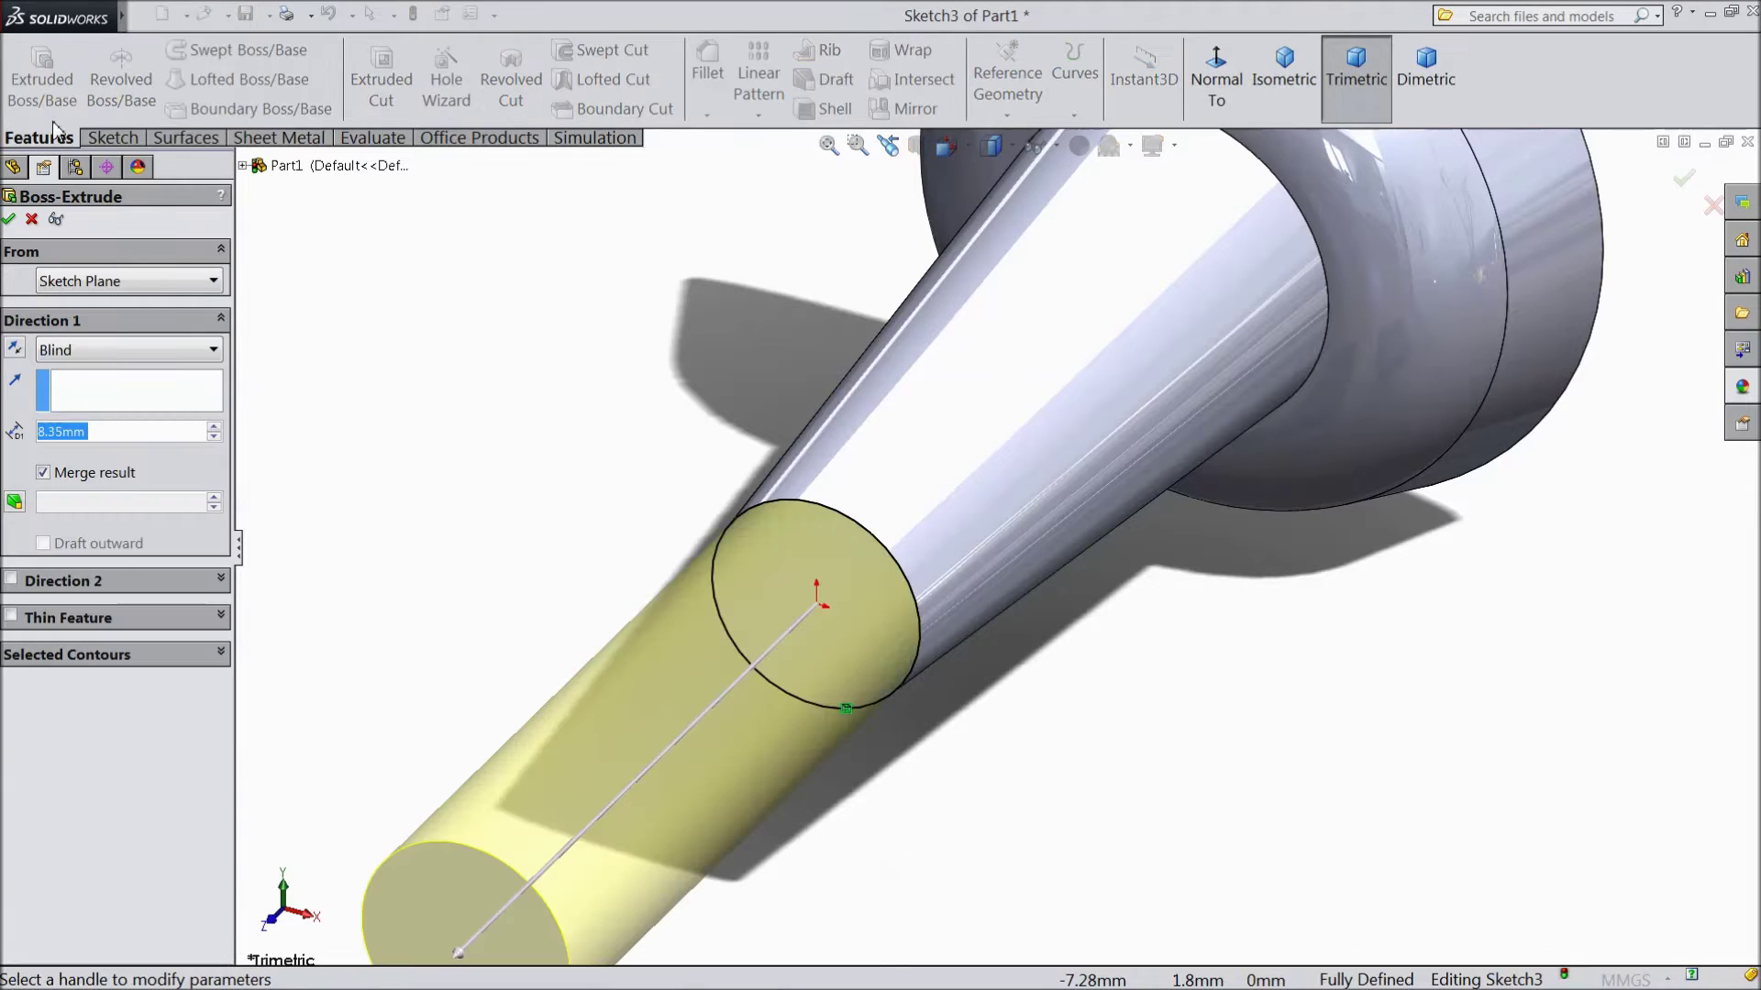
type("0.5")
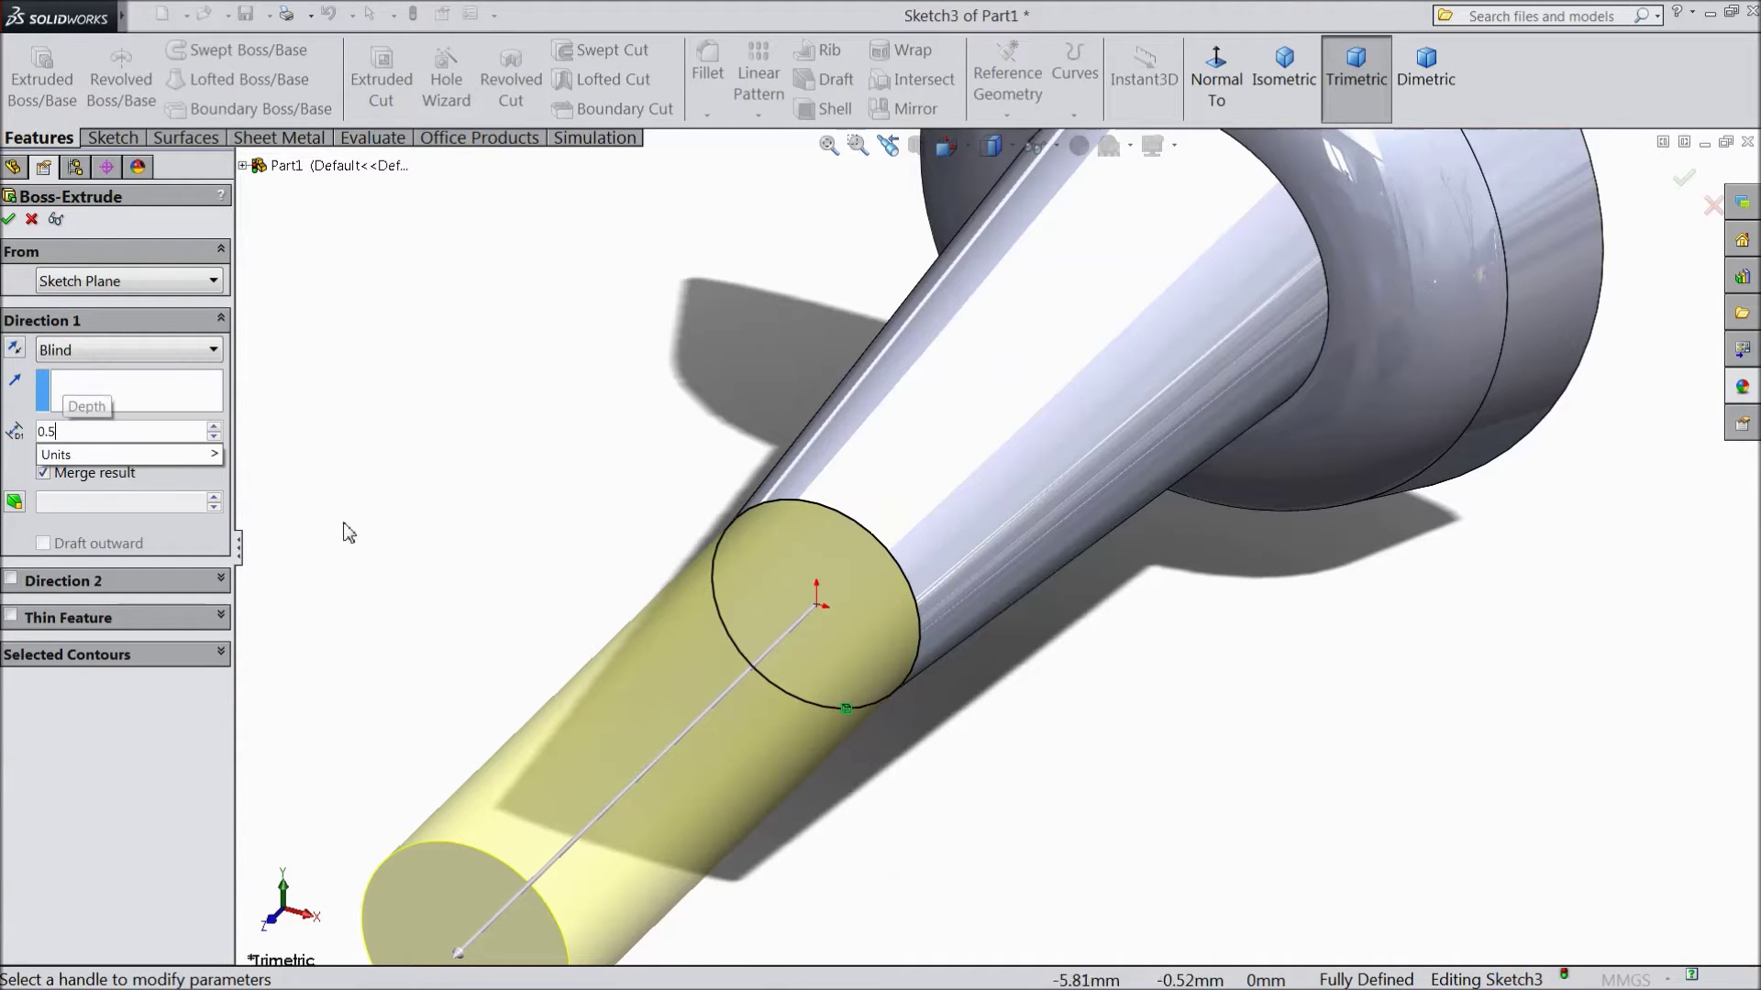
key("Return")
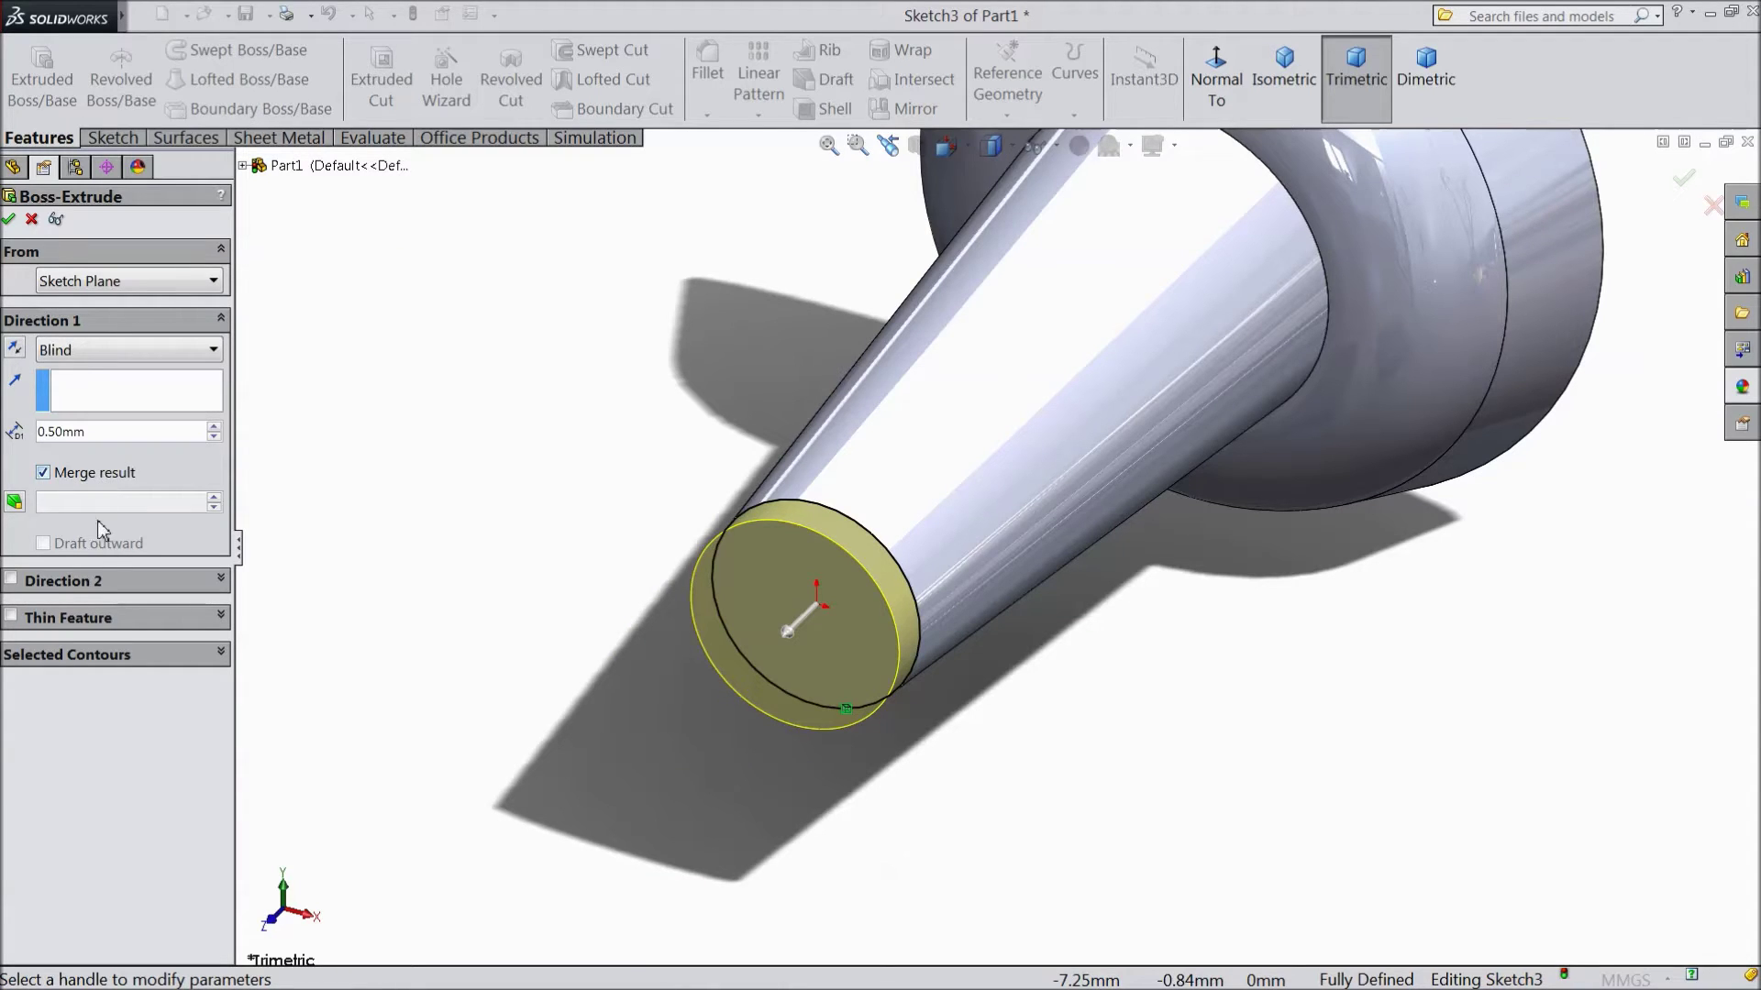
left_click(14, 504)
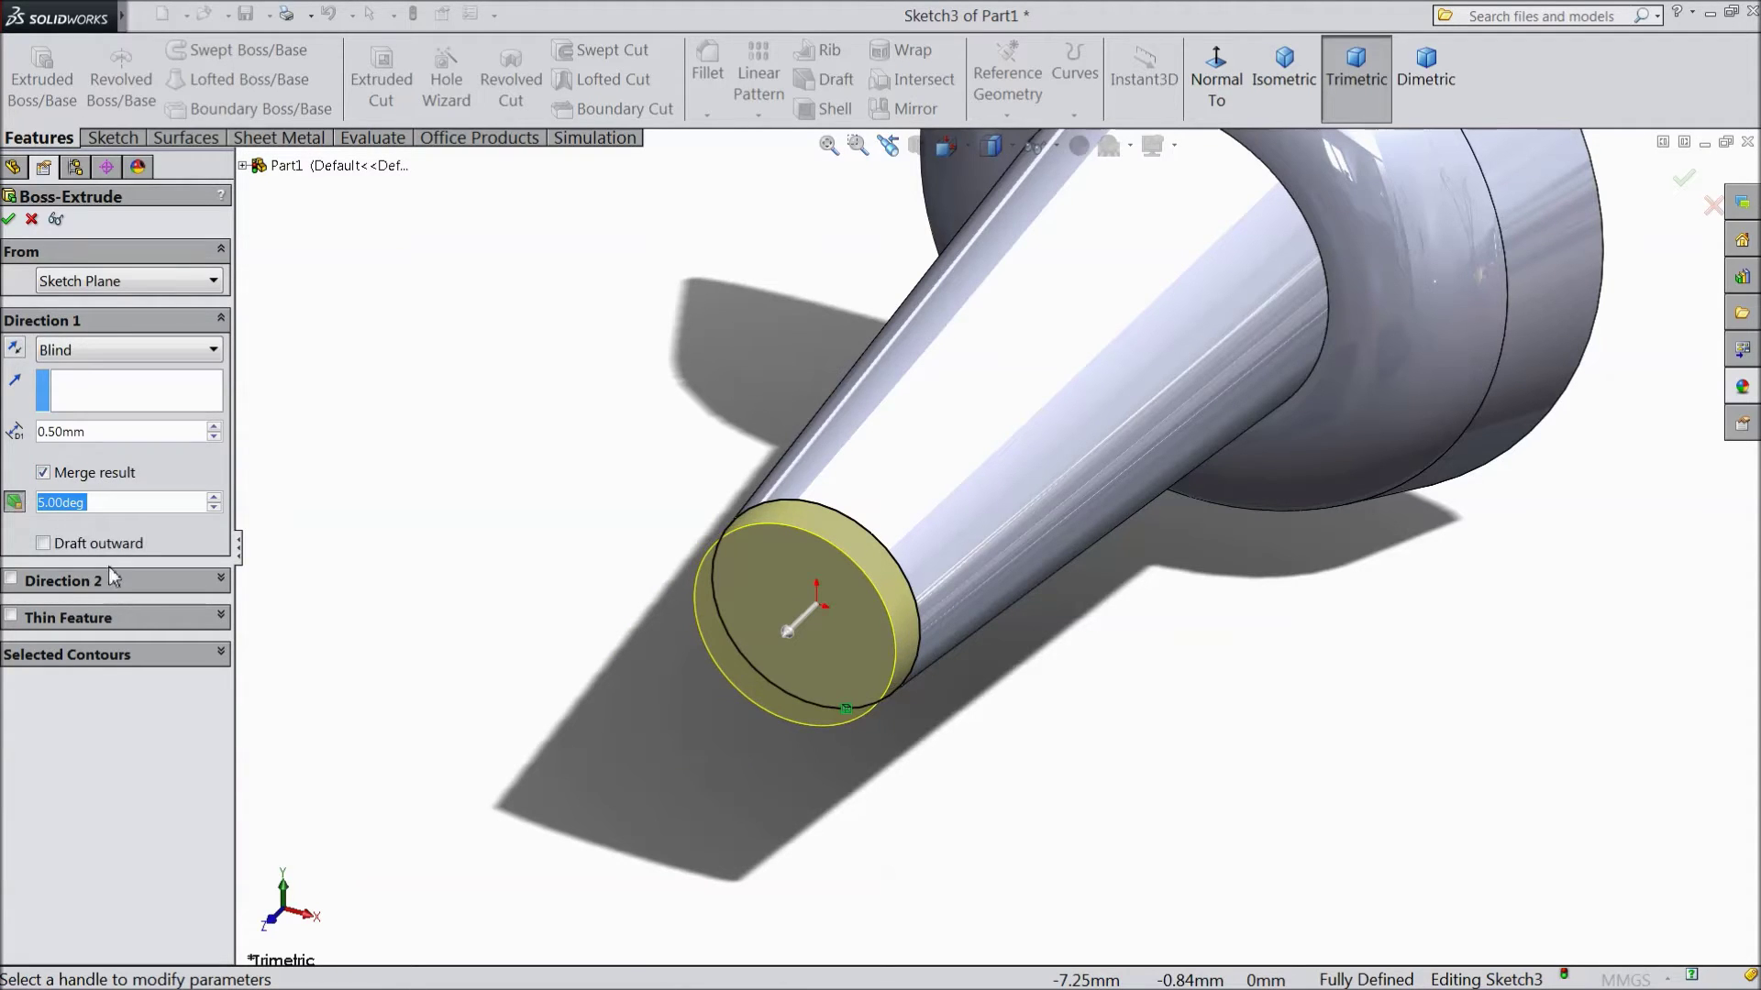
type("80")
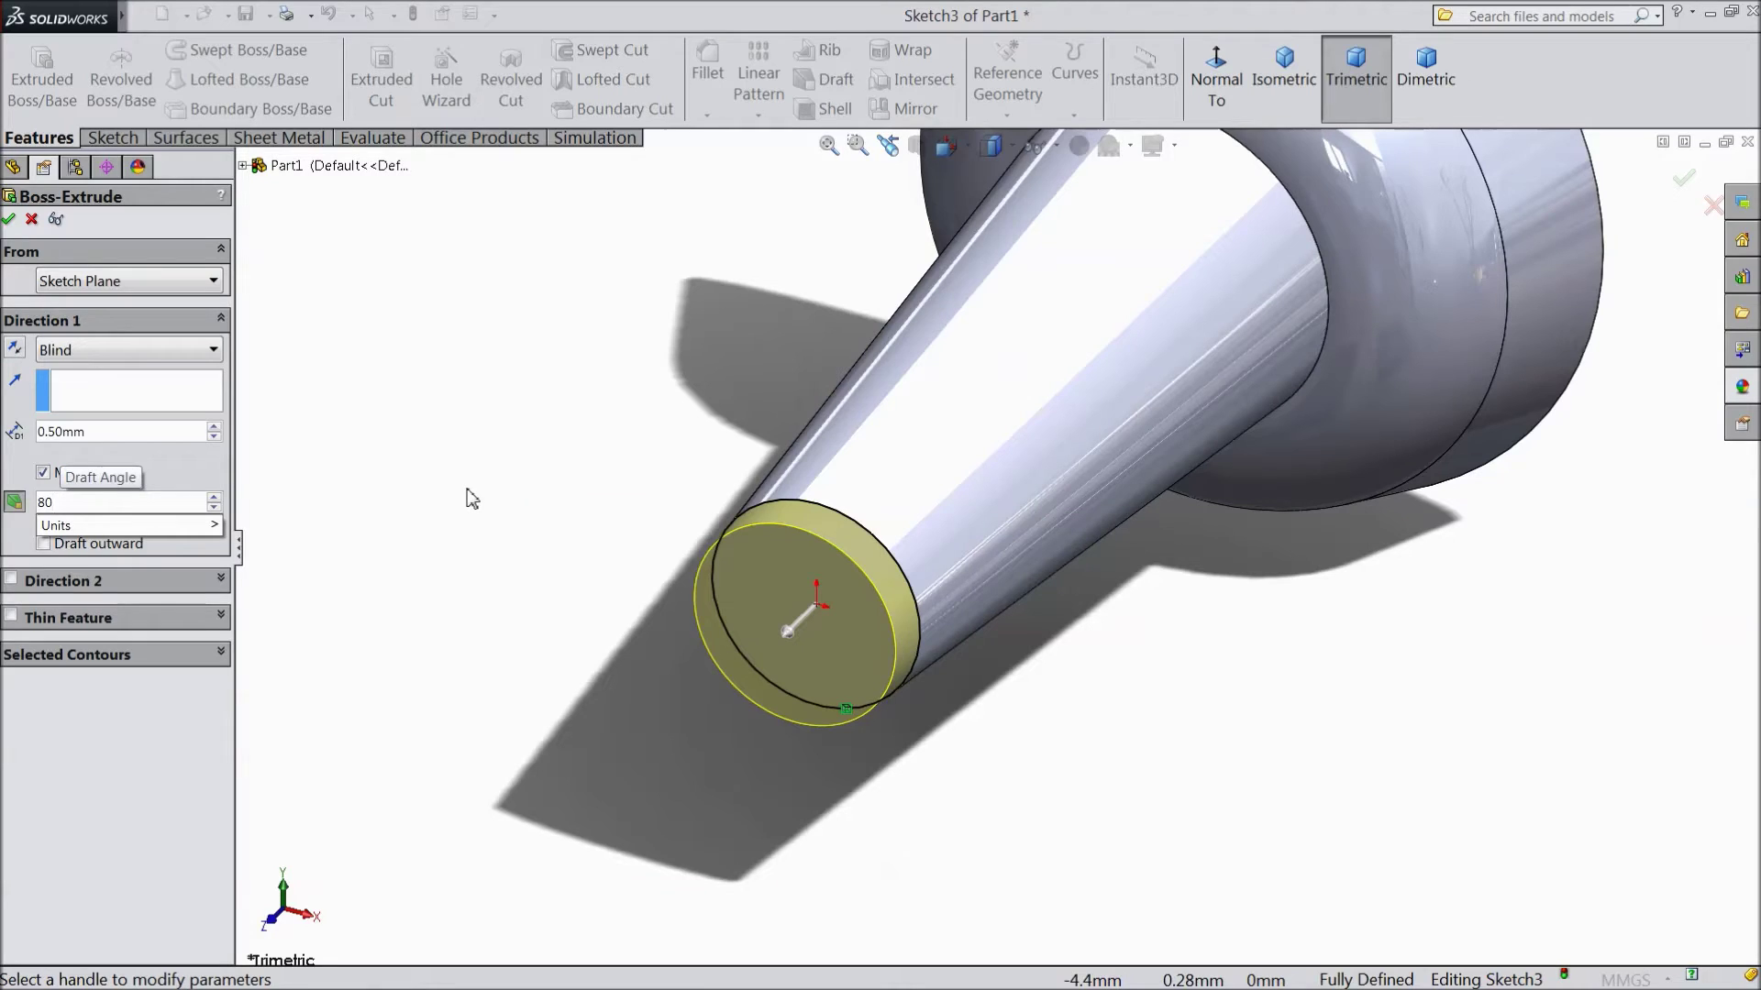
key("Return")
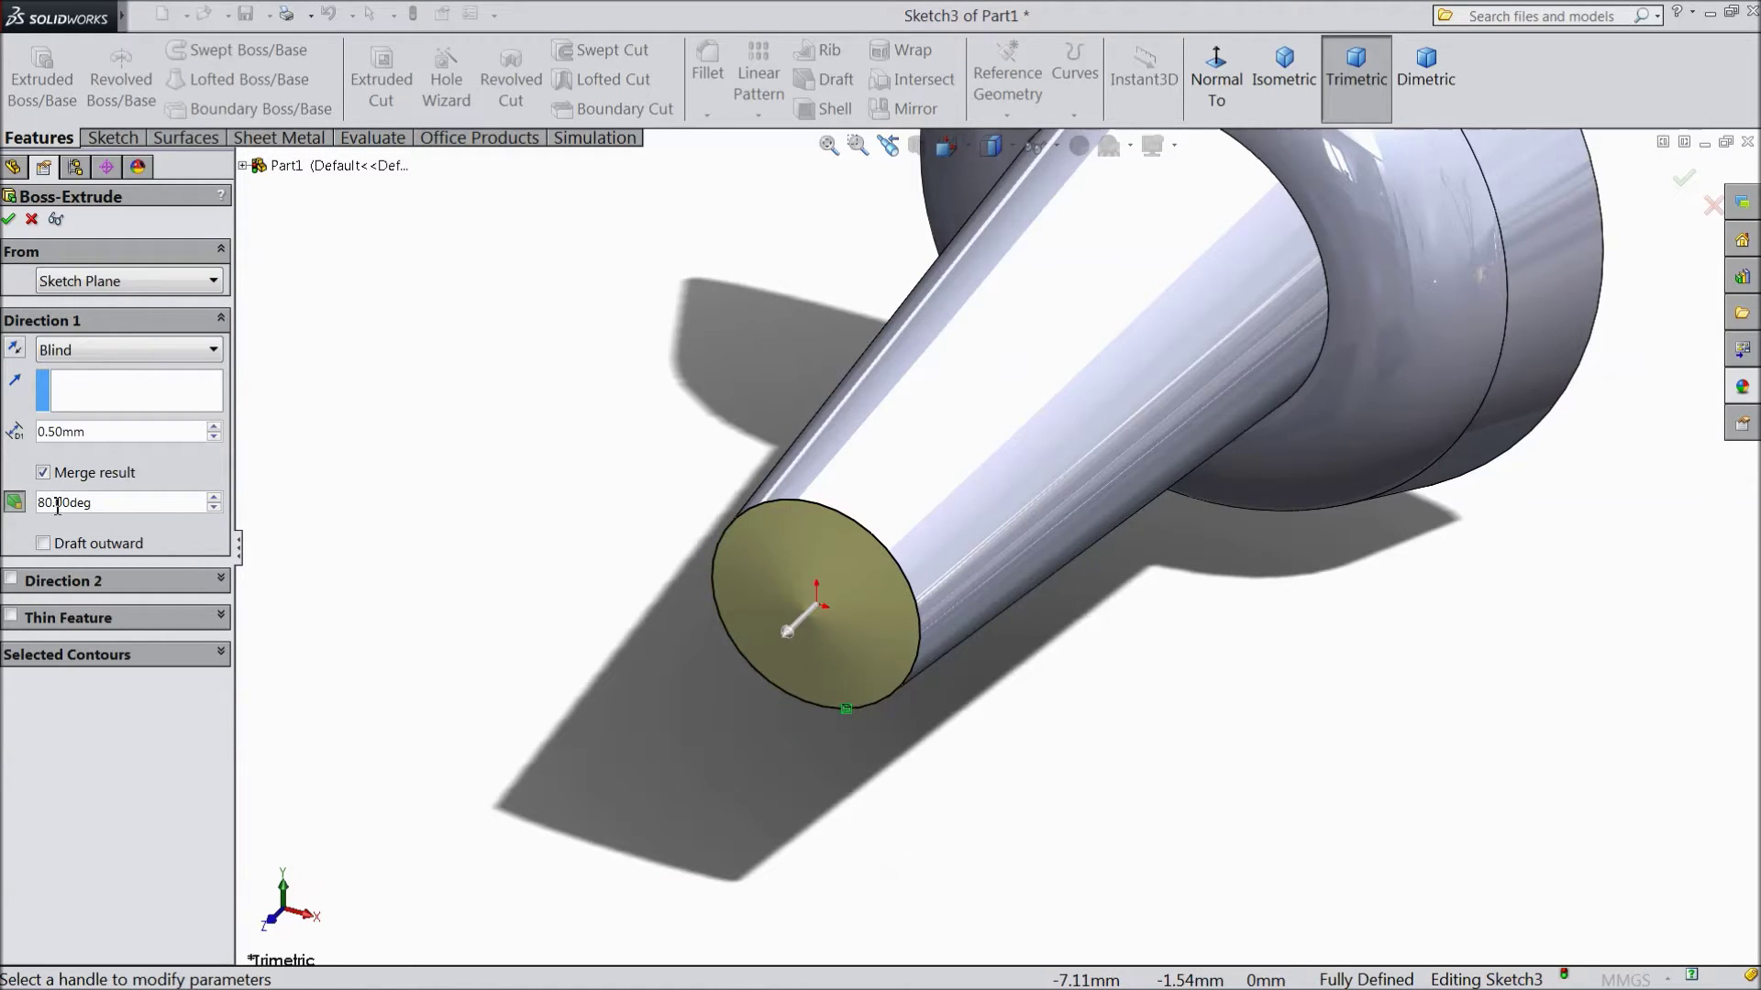
left_click(42, 543)
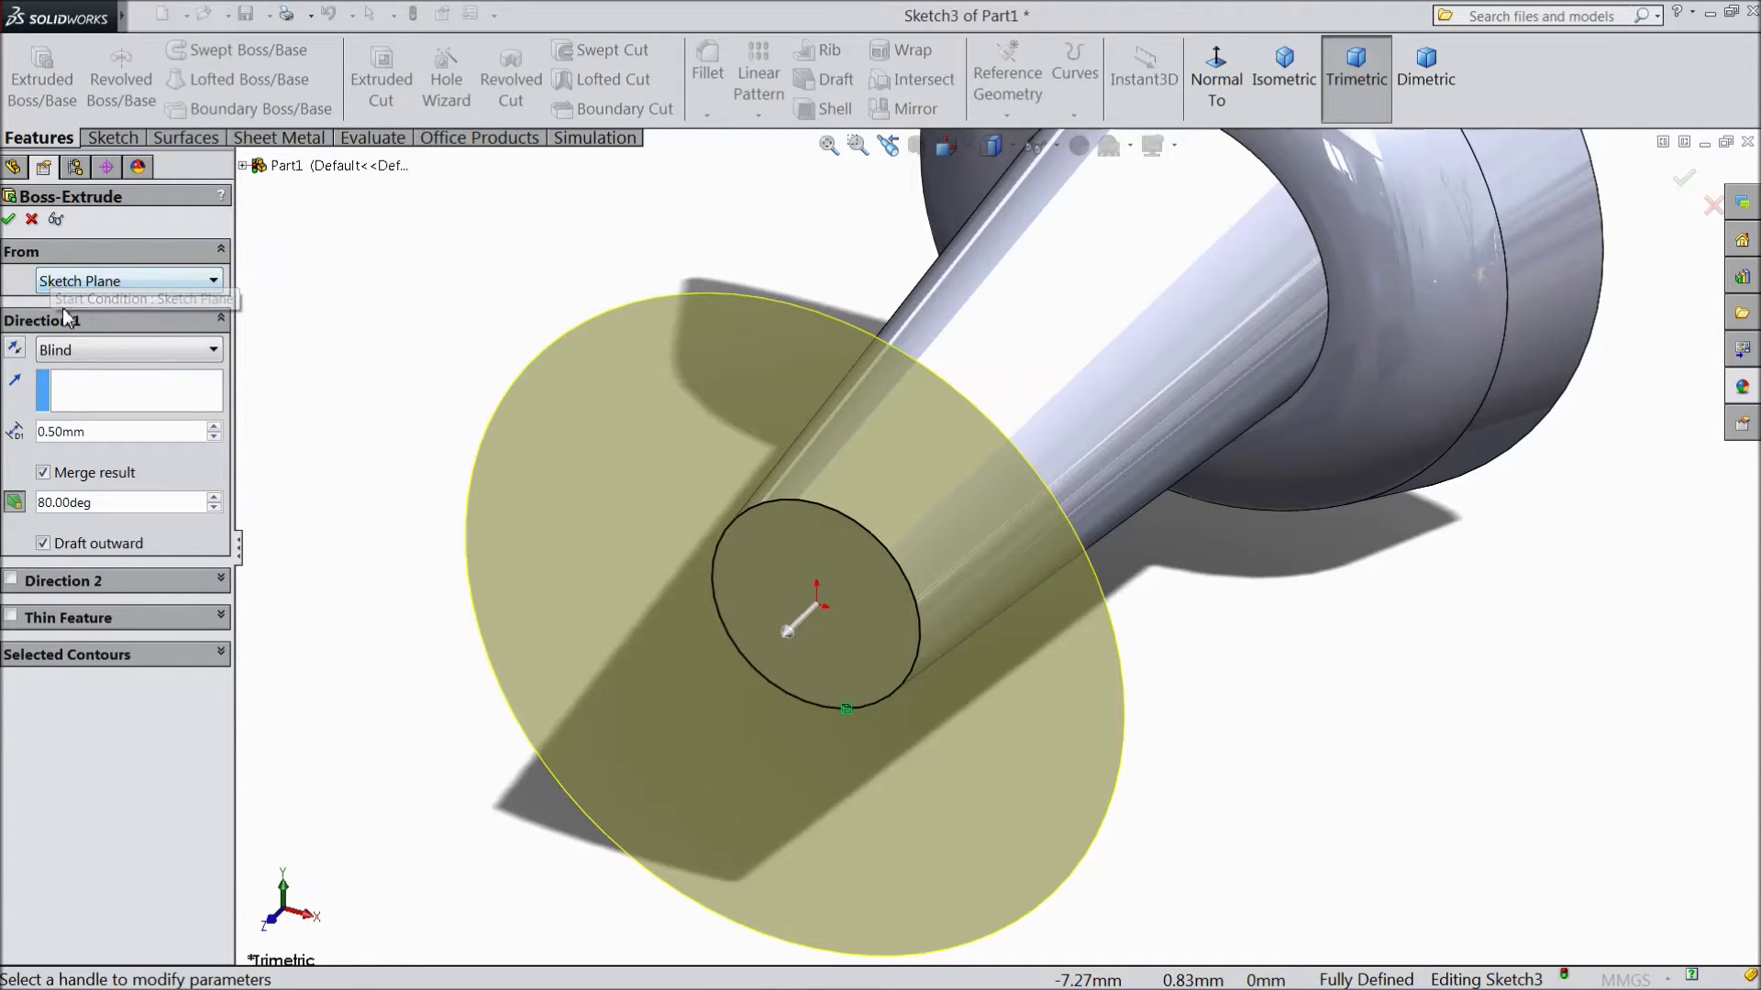
left_click(9, 220)
Start a sketch on the flat outer face of the flared disc and convert its circular outline into sketch geometry.
key("f")
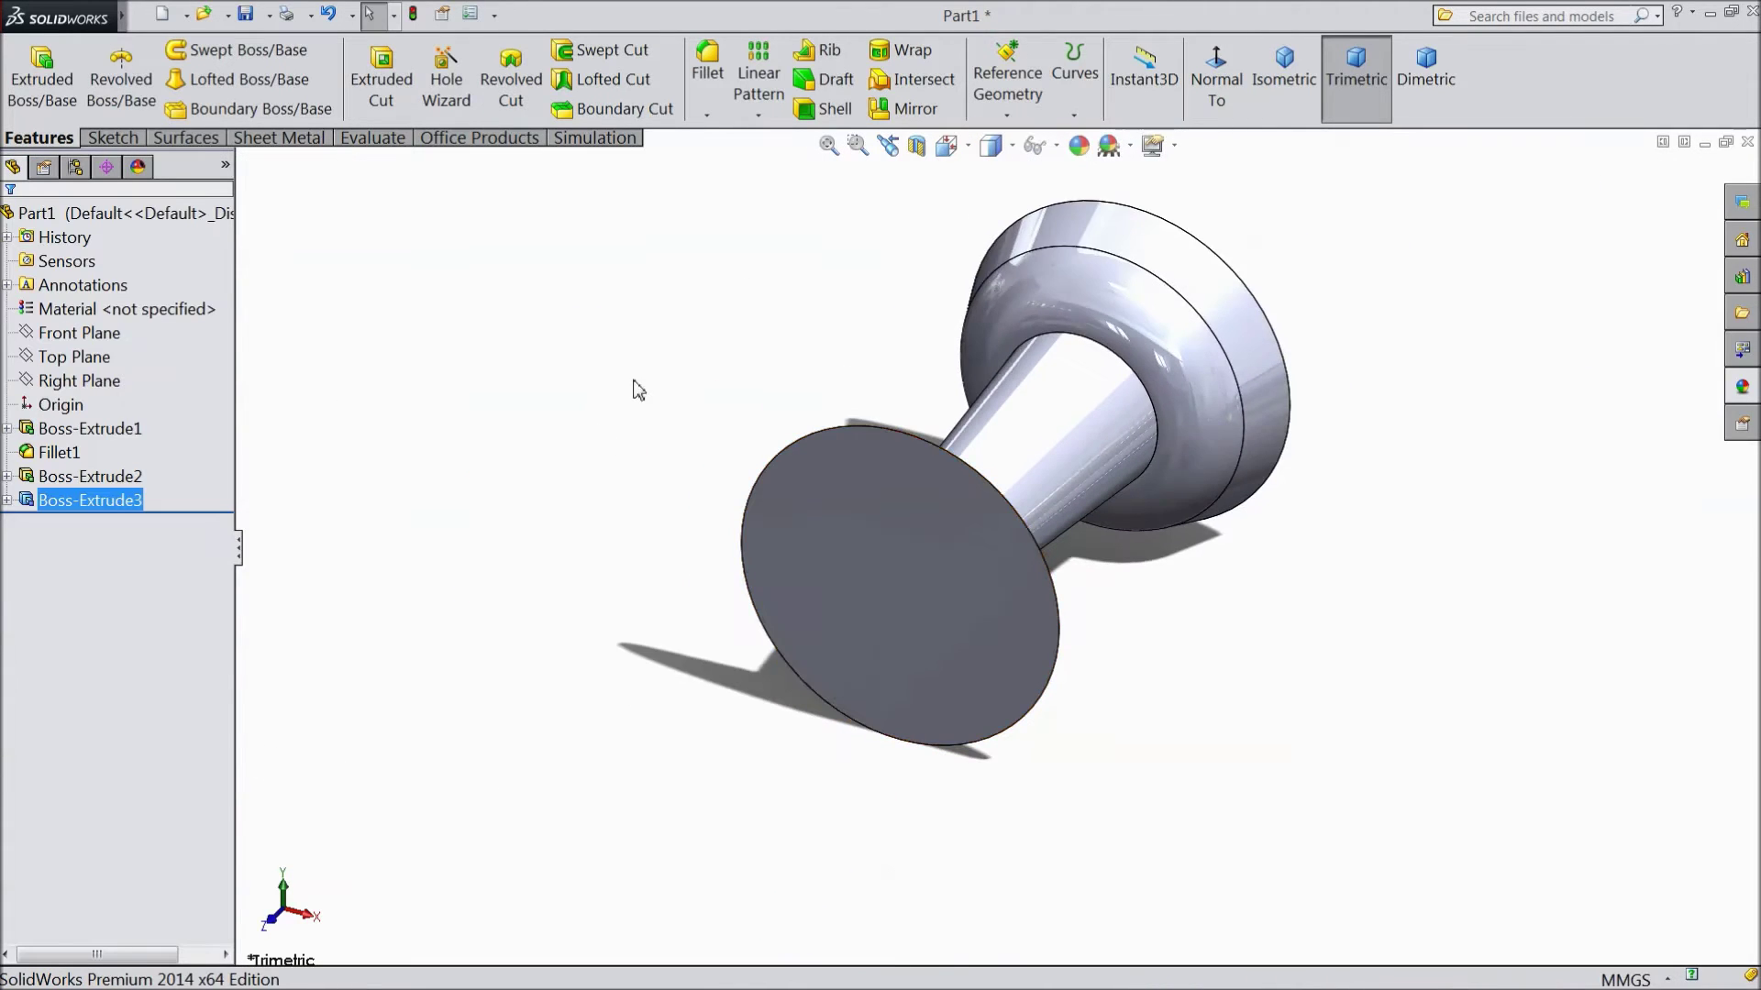
middle_click_drag(639, 389, 633, 322)
scroll(822, 546, "down", 5)
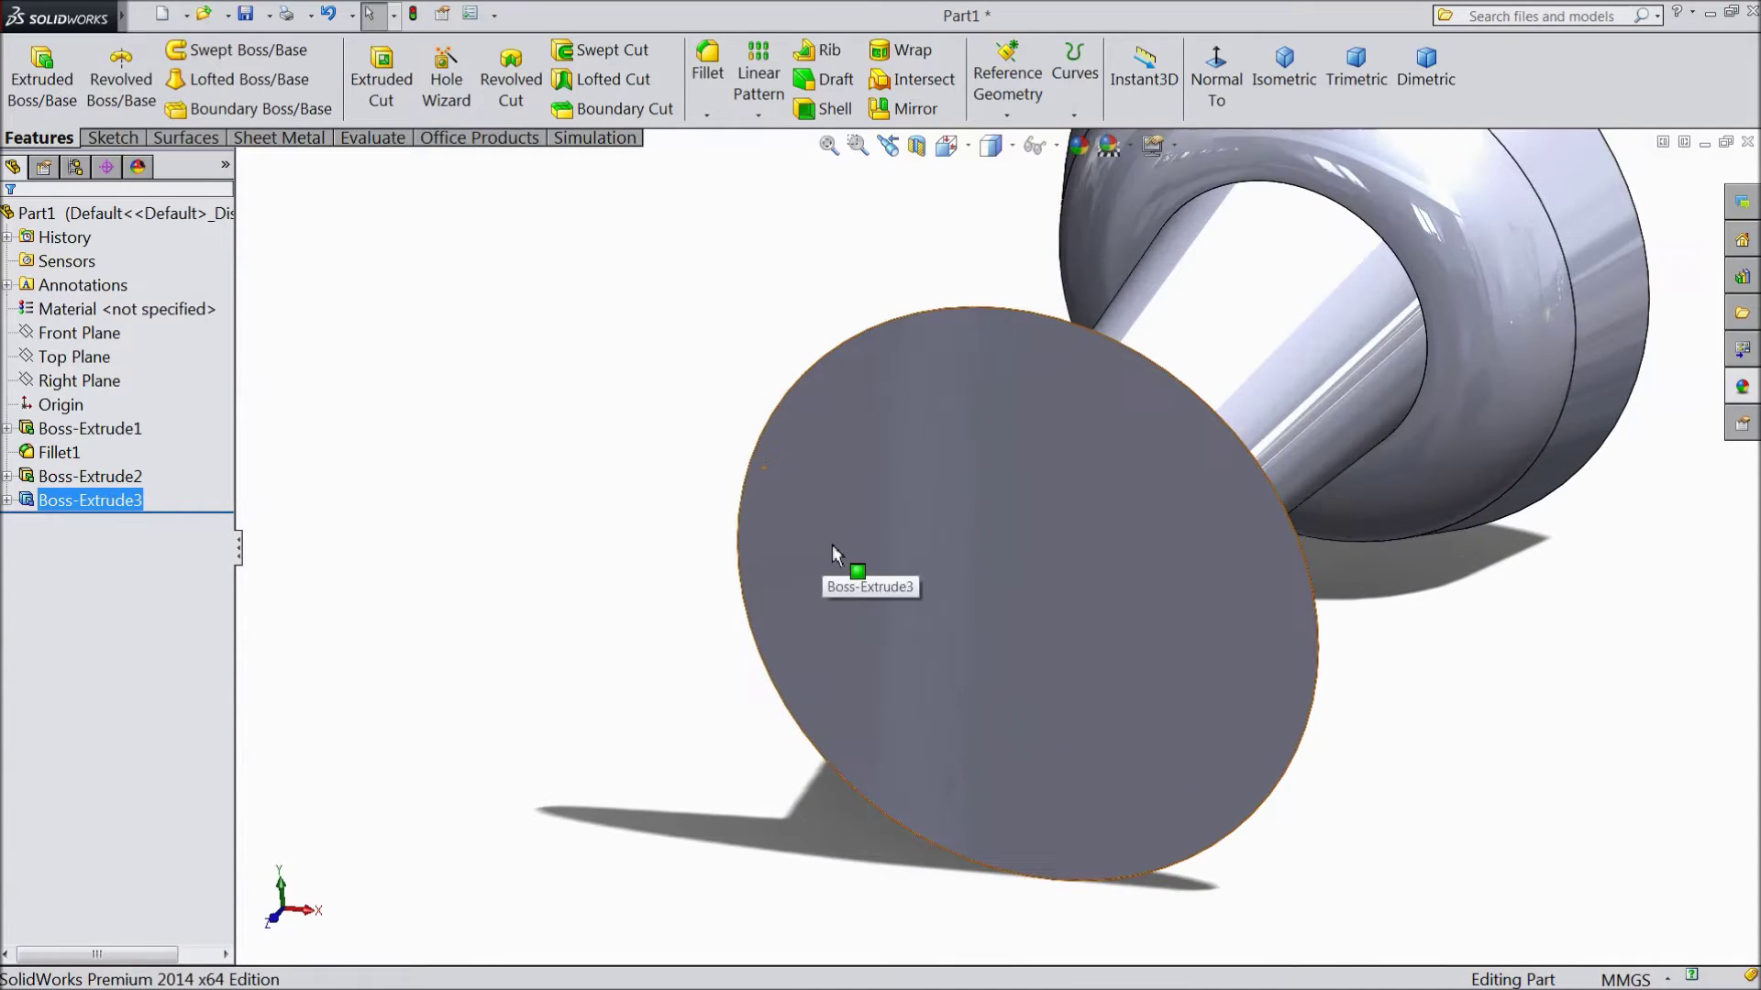
left_click(833, 546)
left_click(904, 488)
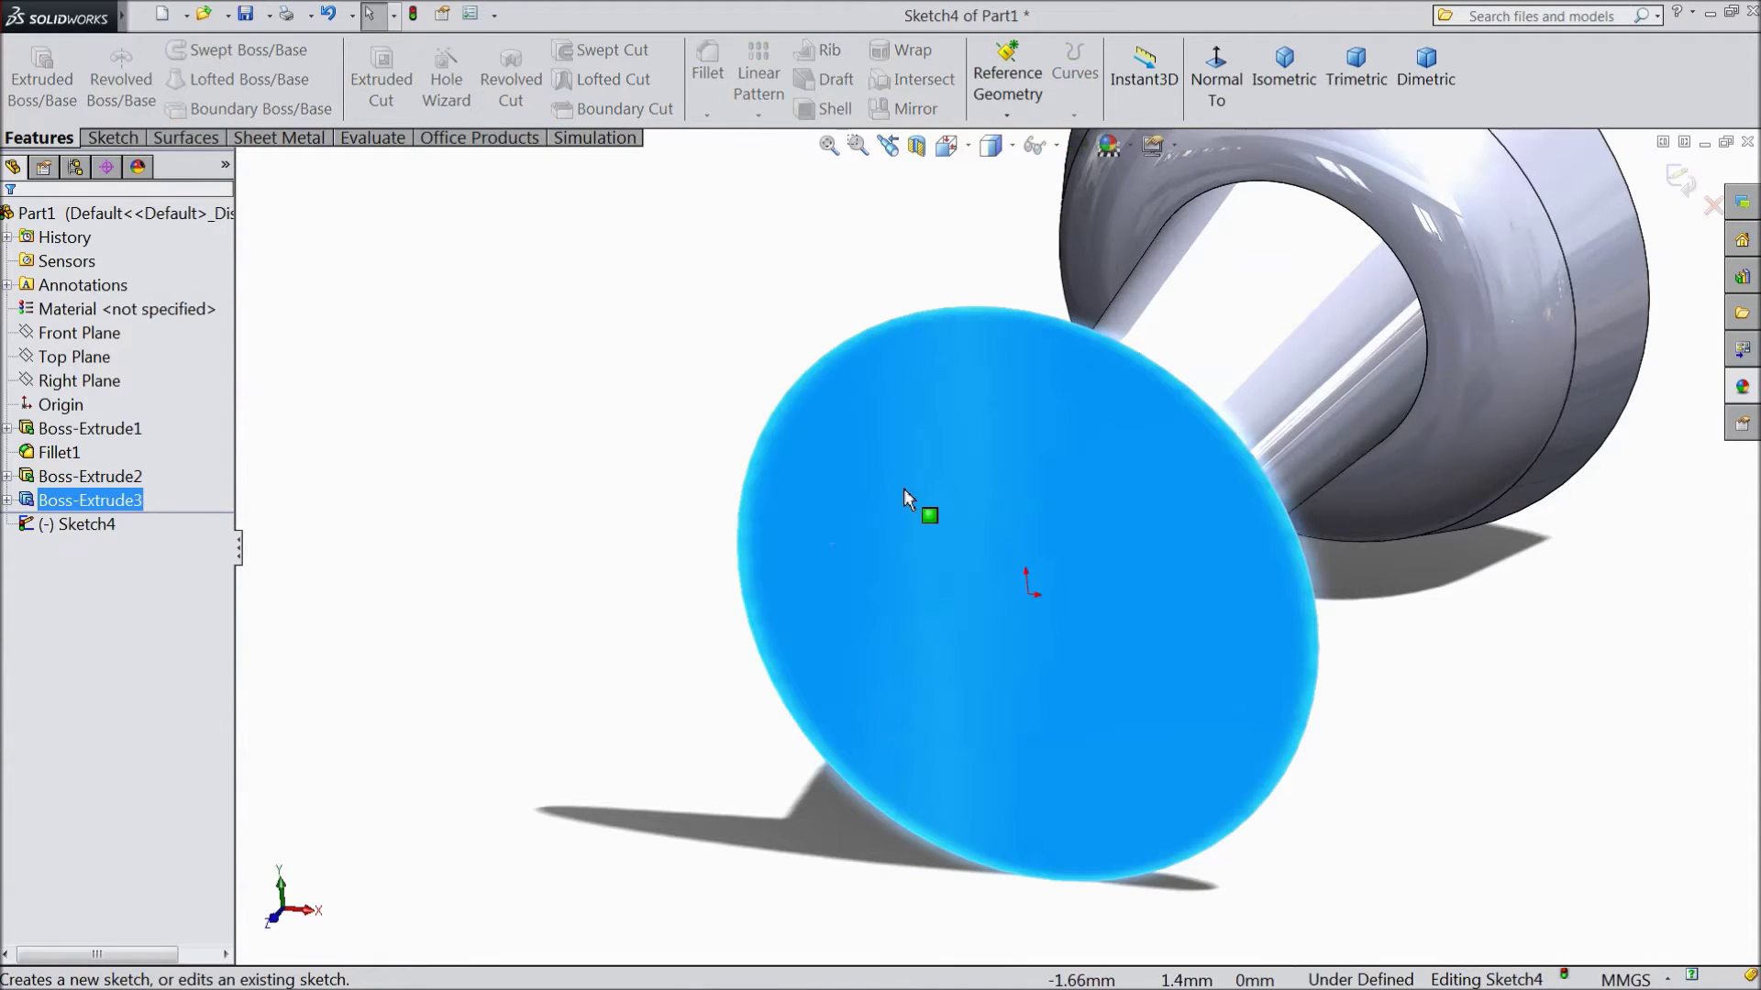
left_click(111, 138)
left_click(393, 92)
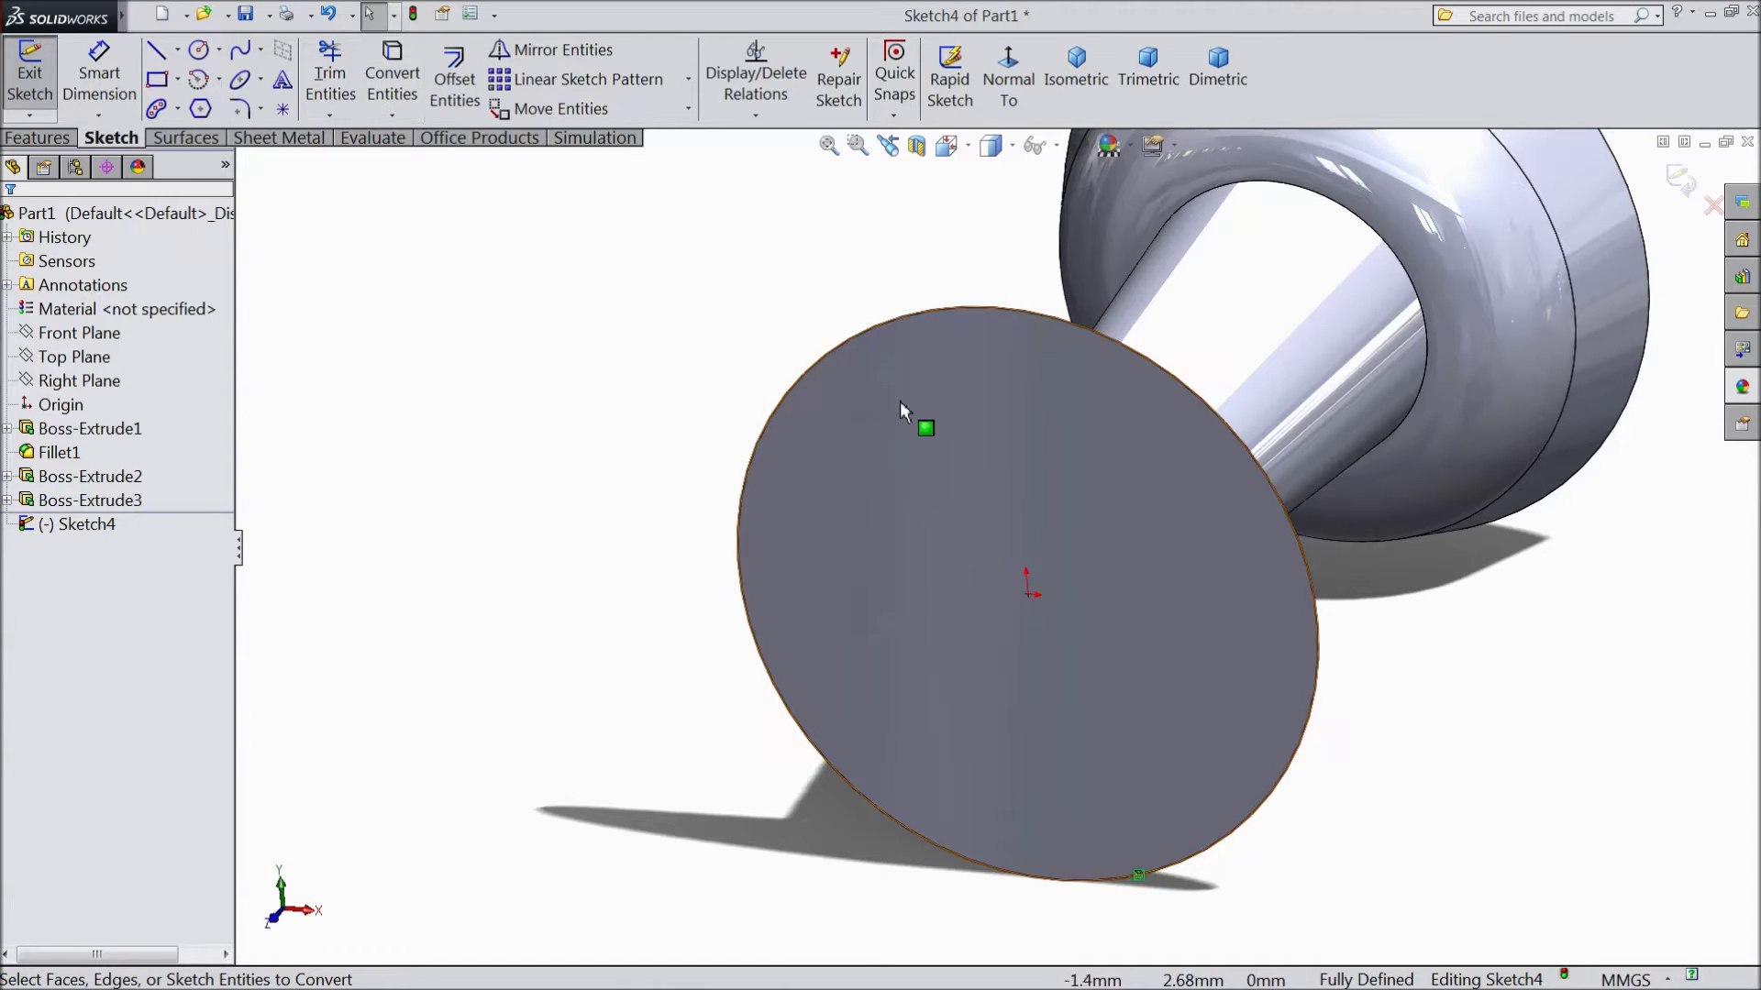
Extrude the converted disc outline as a merged blind boss 0.25 mm deep without draft.
left_click(28, 138)
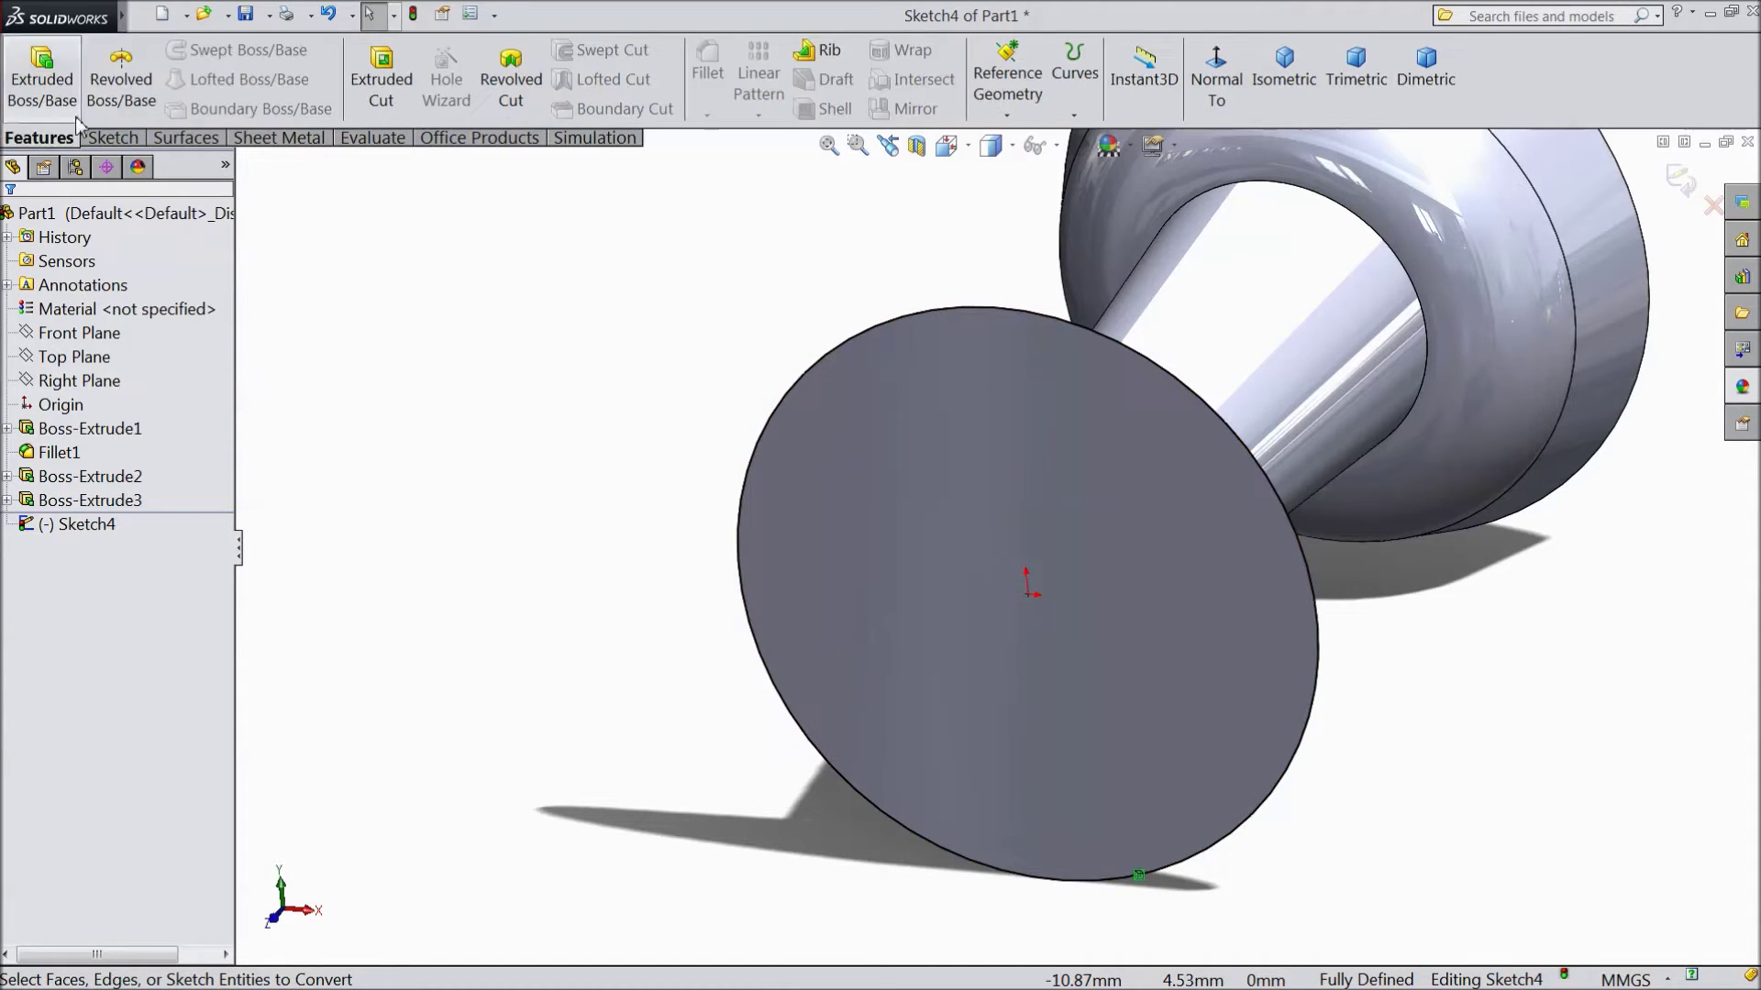
left_click(50, 86)
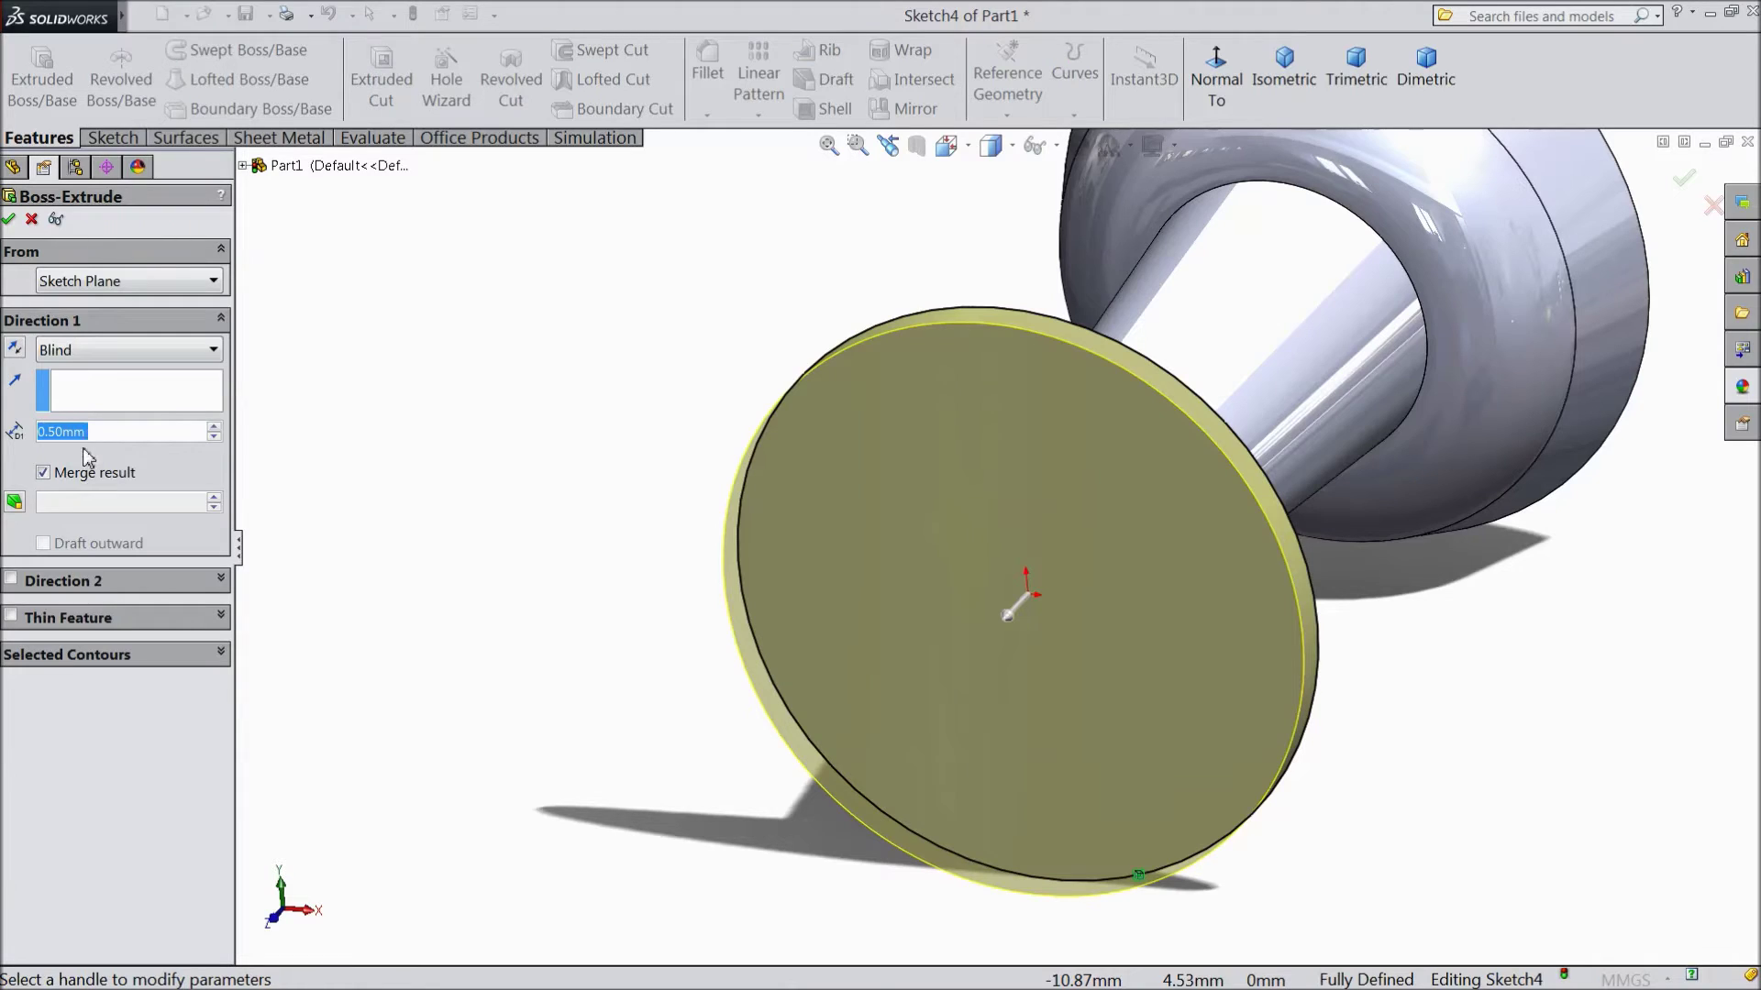
type("0.25")
key("Return")
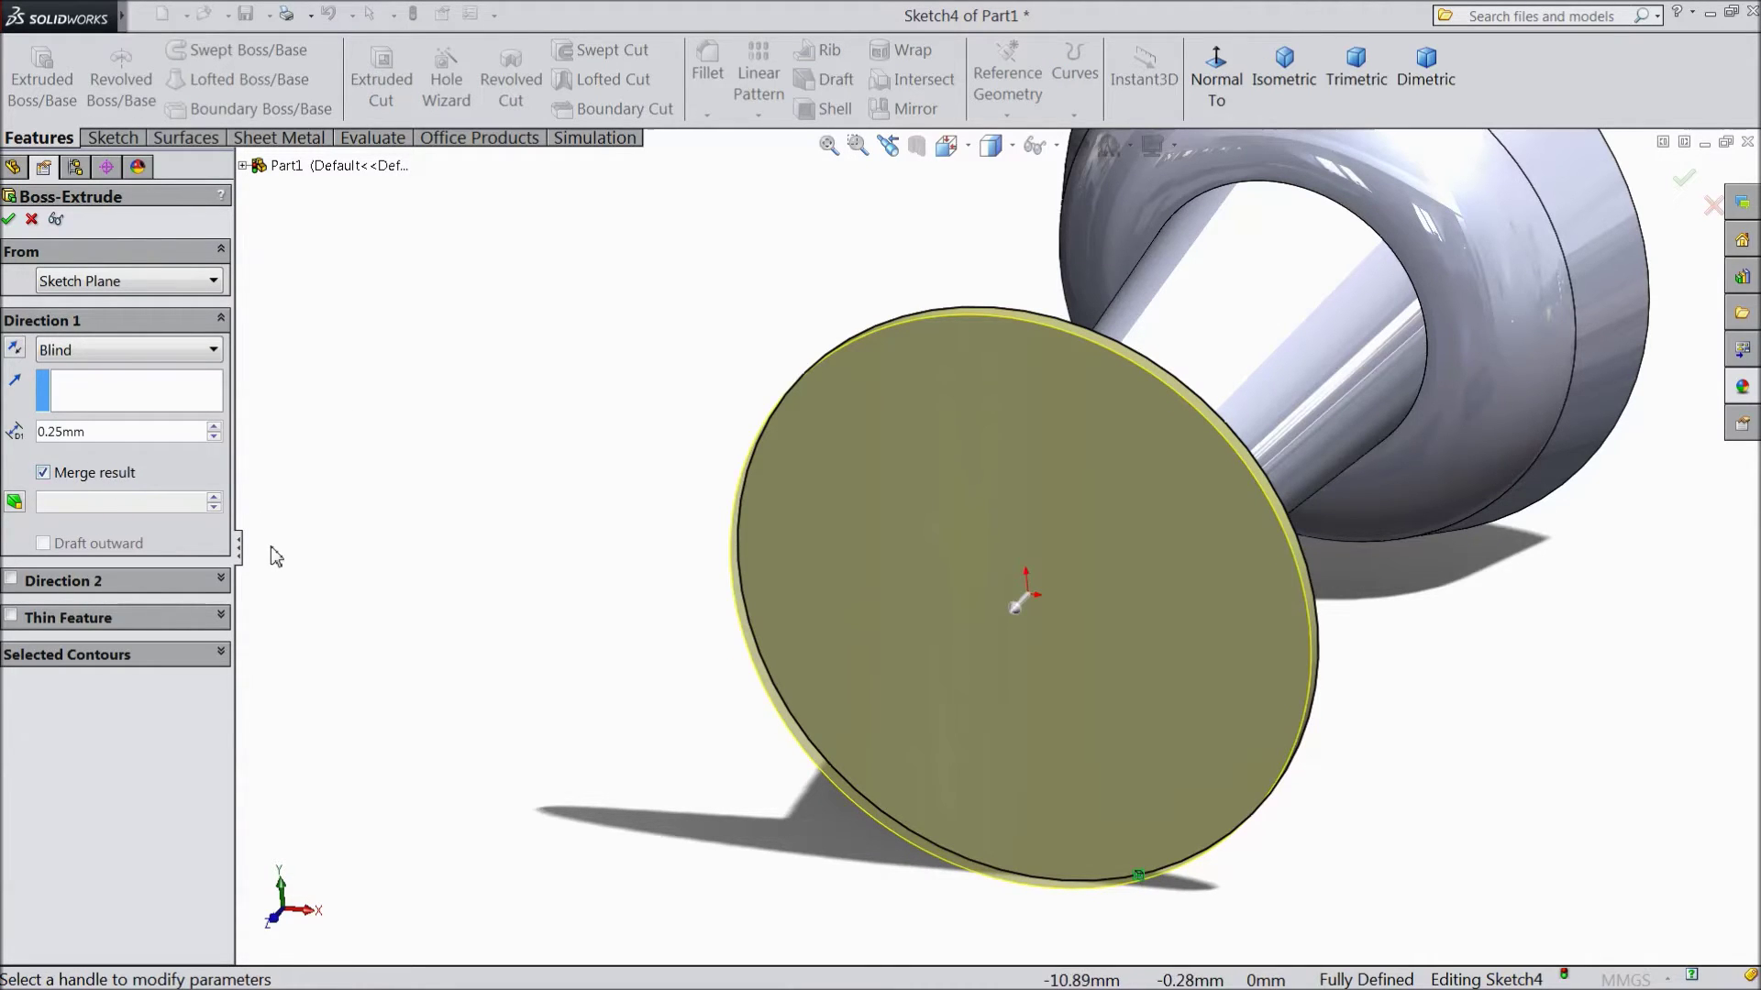
left_click(9, 220)
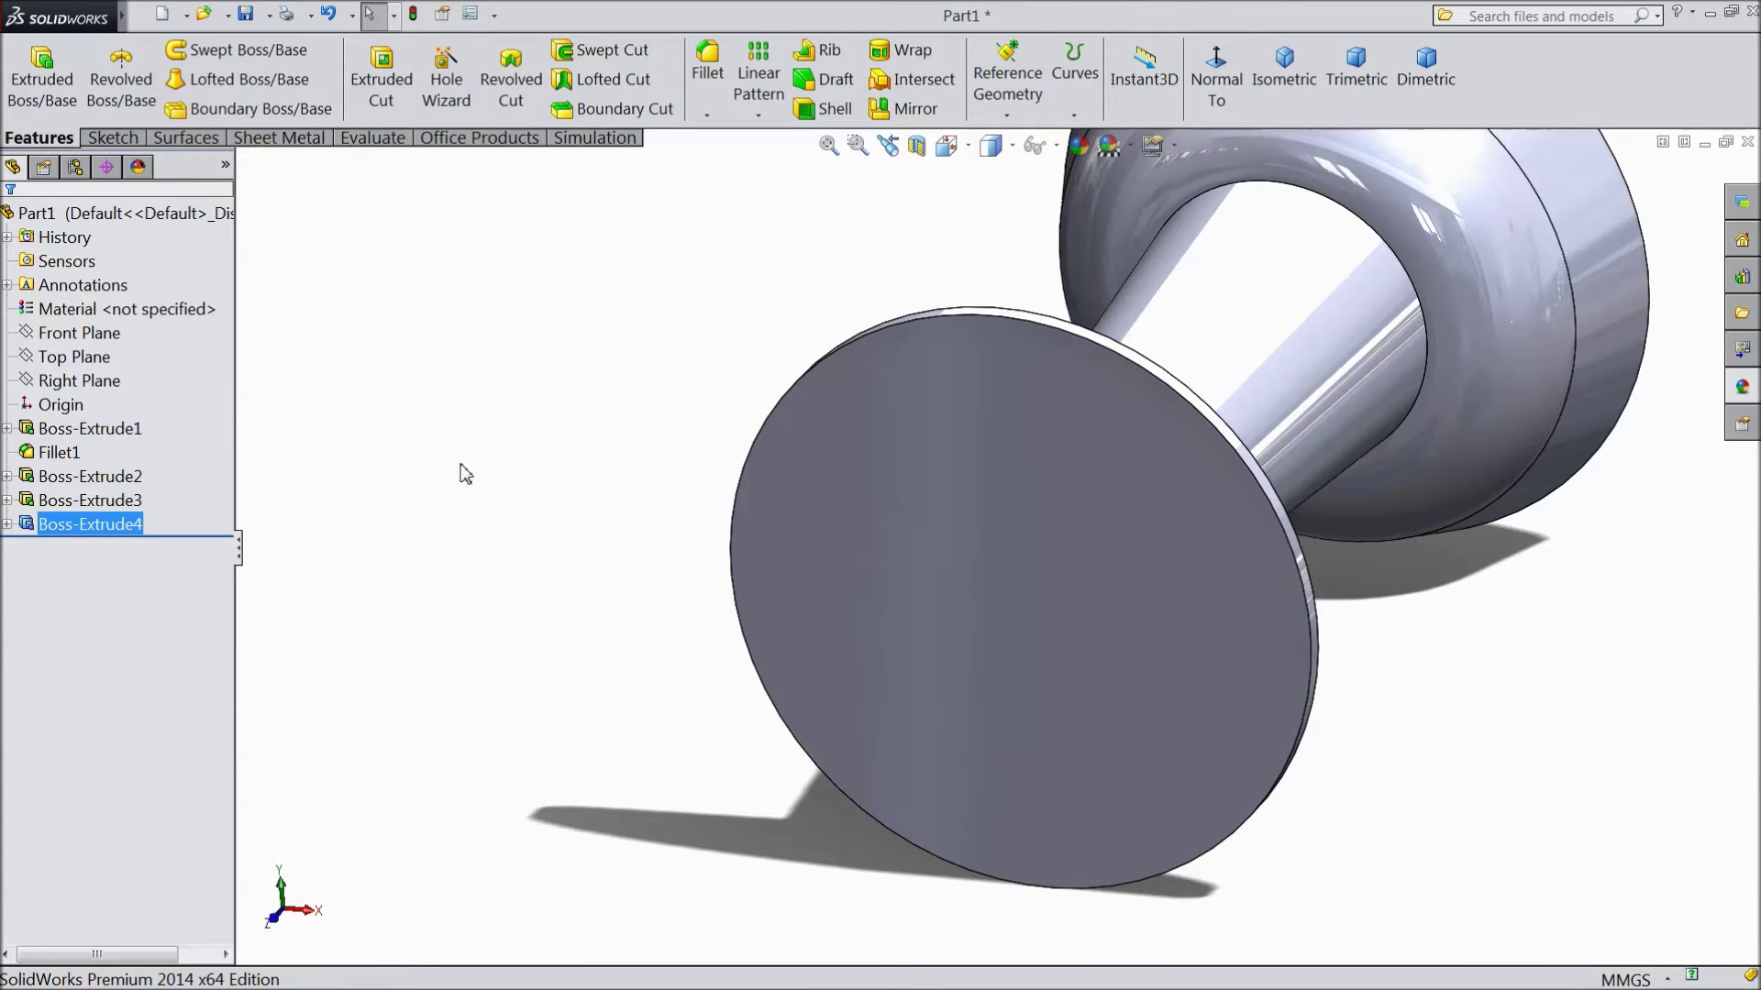
Add an elliptical dome 1 mm high to the flat outer face of the thin disc.
mouse_move(92, 16)
left_click(230, 16)
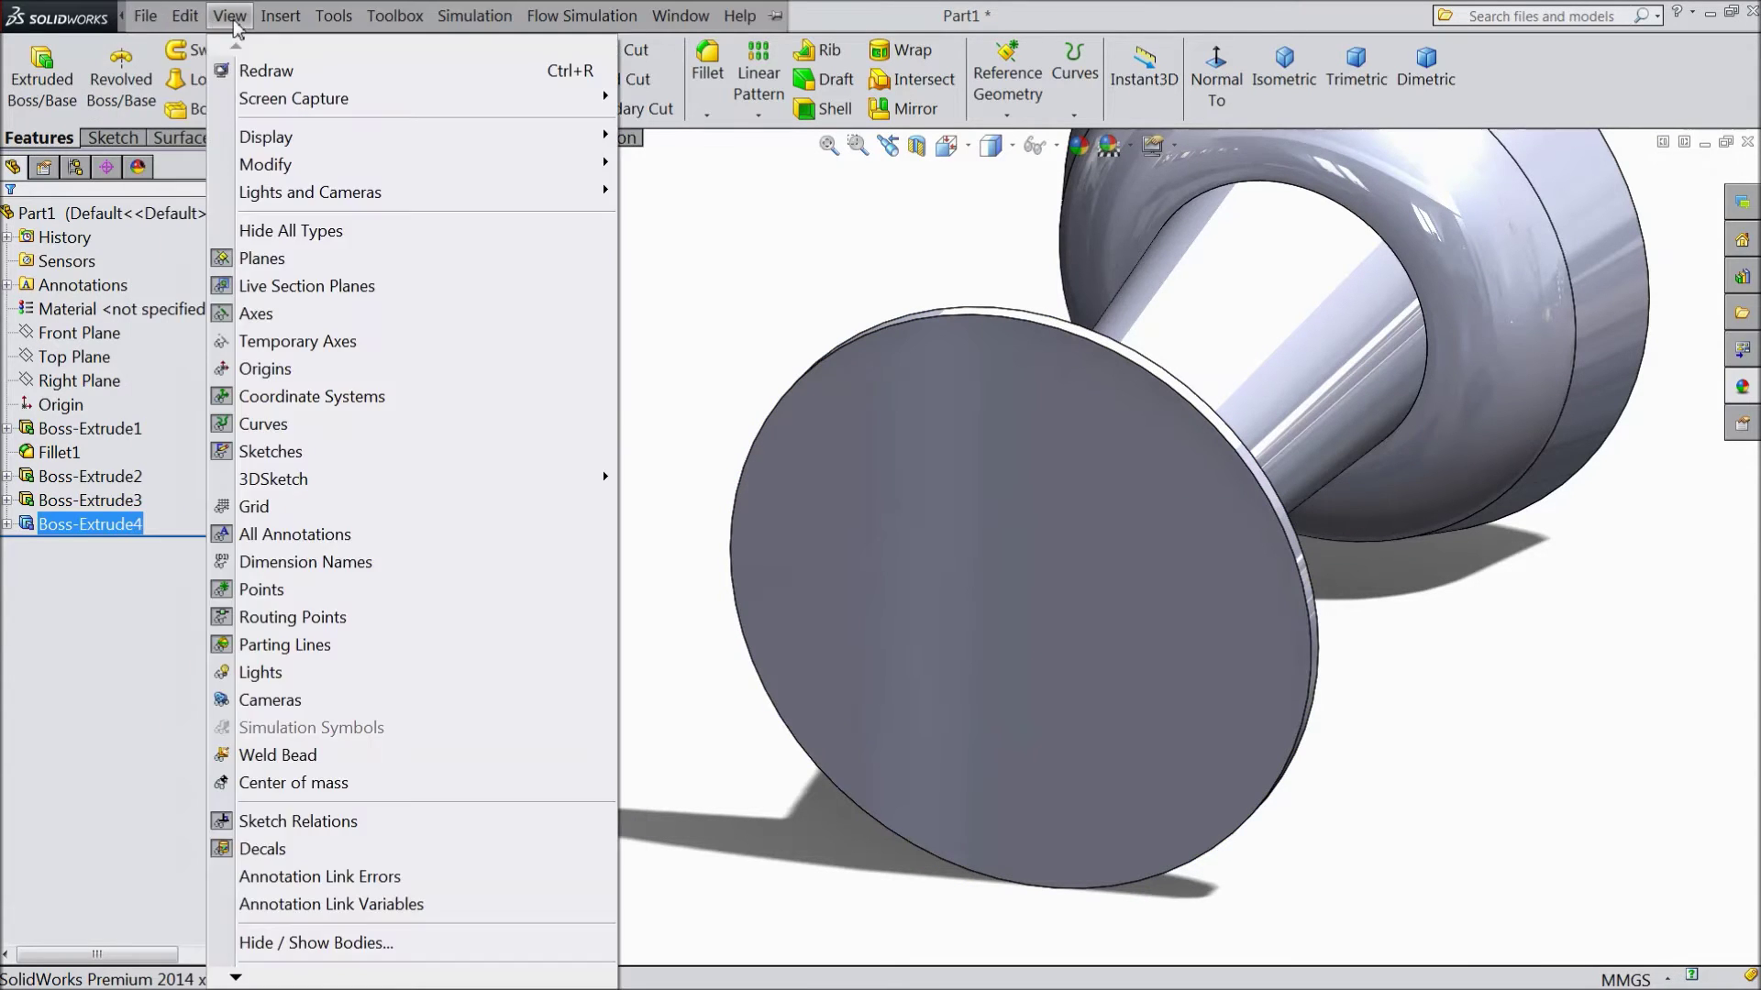
left_click(279, 15)
mouse_move(302, 81)
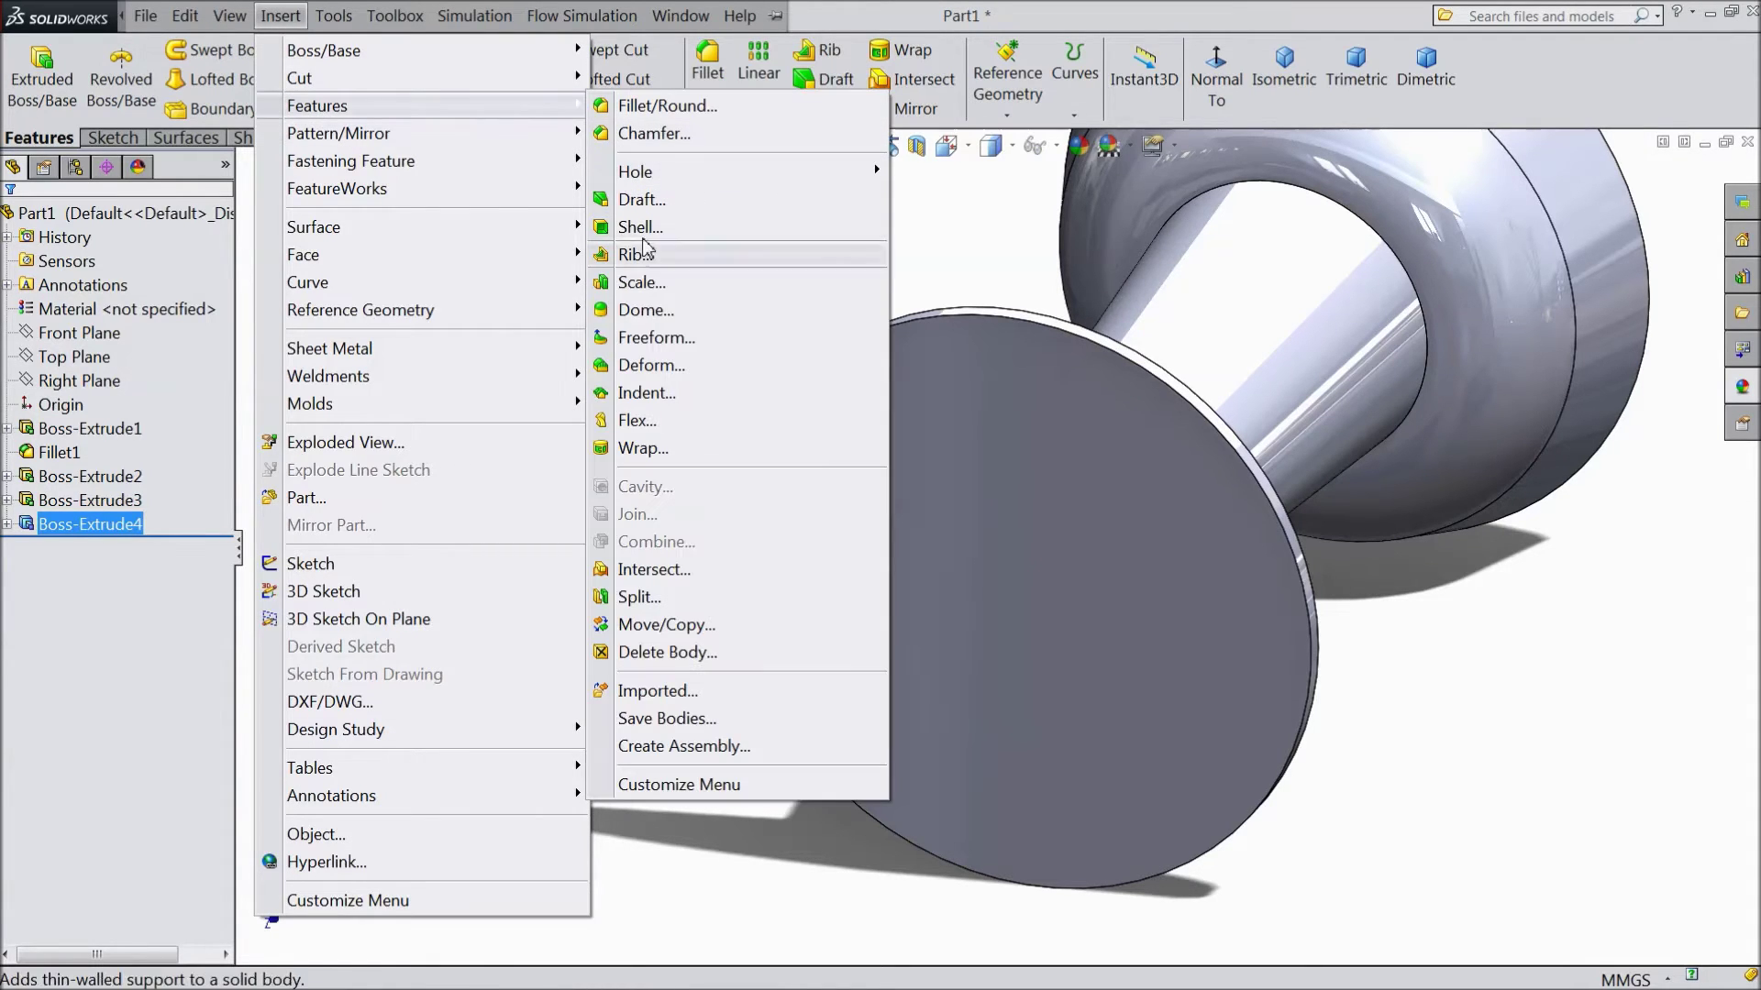
left_click(641, 312)
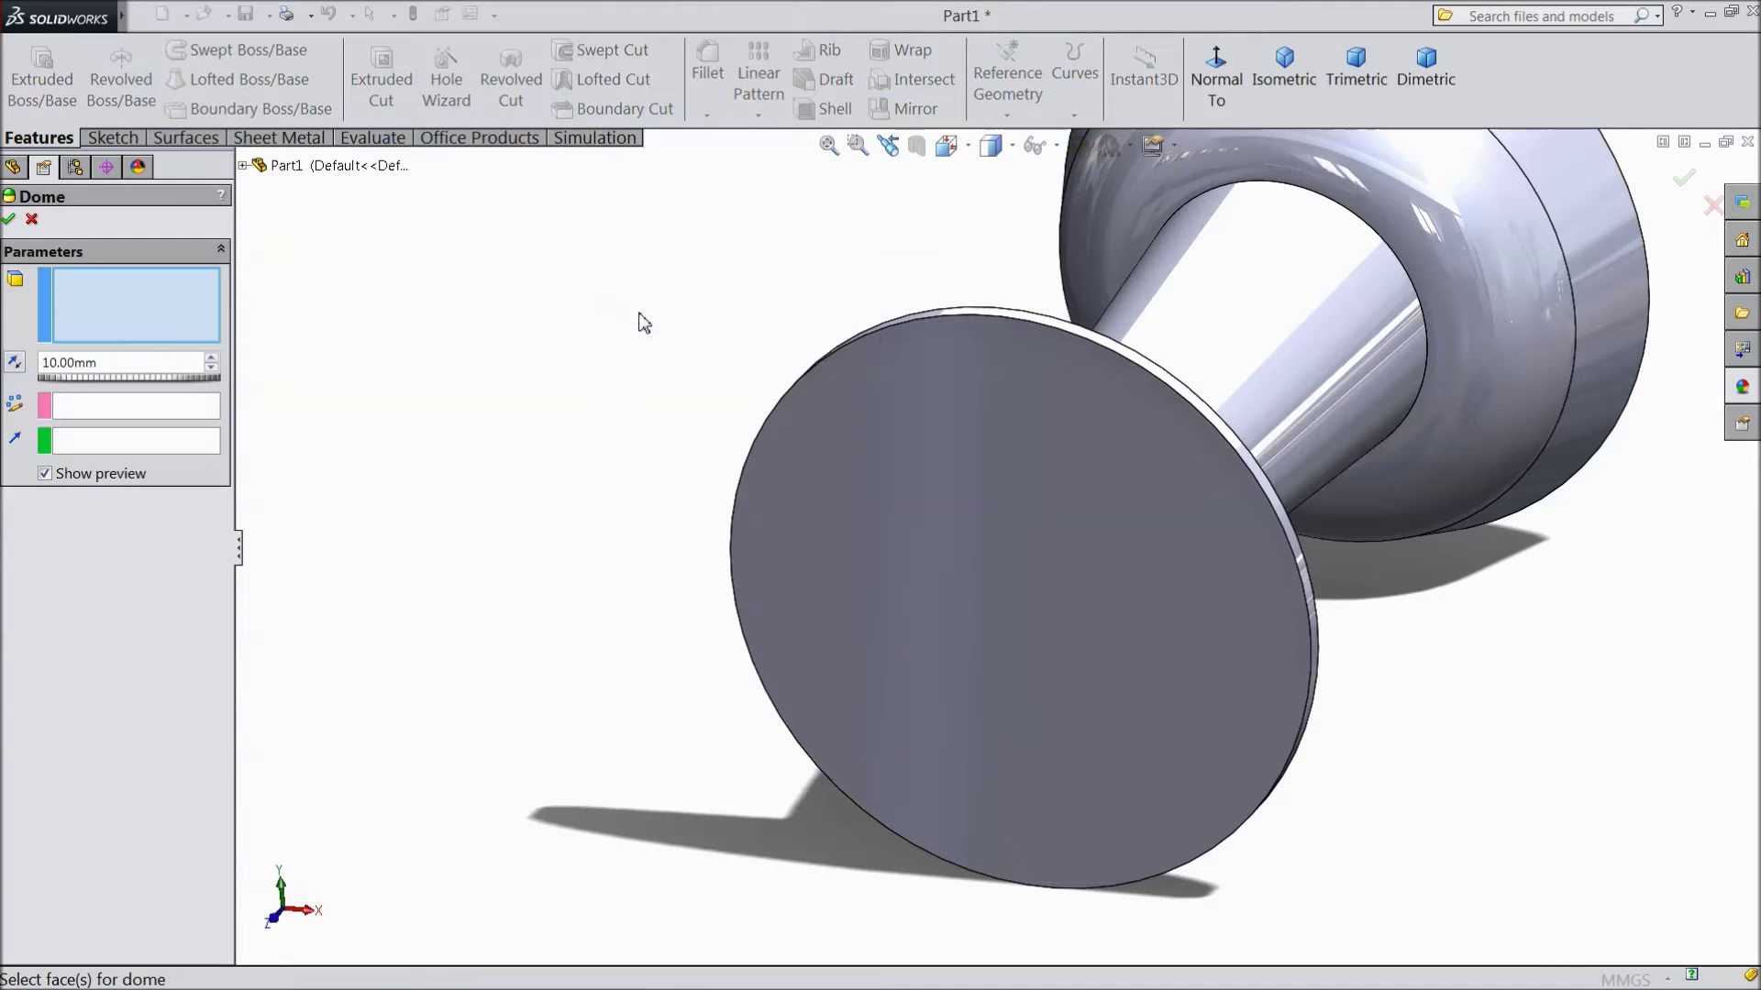
left_click(978, 614)
key("Up")
key("Up")
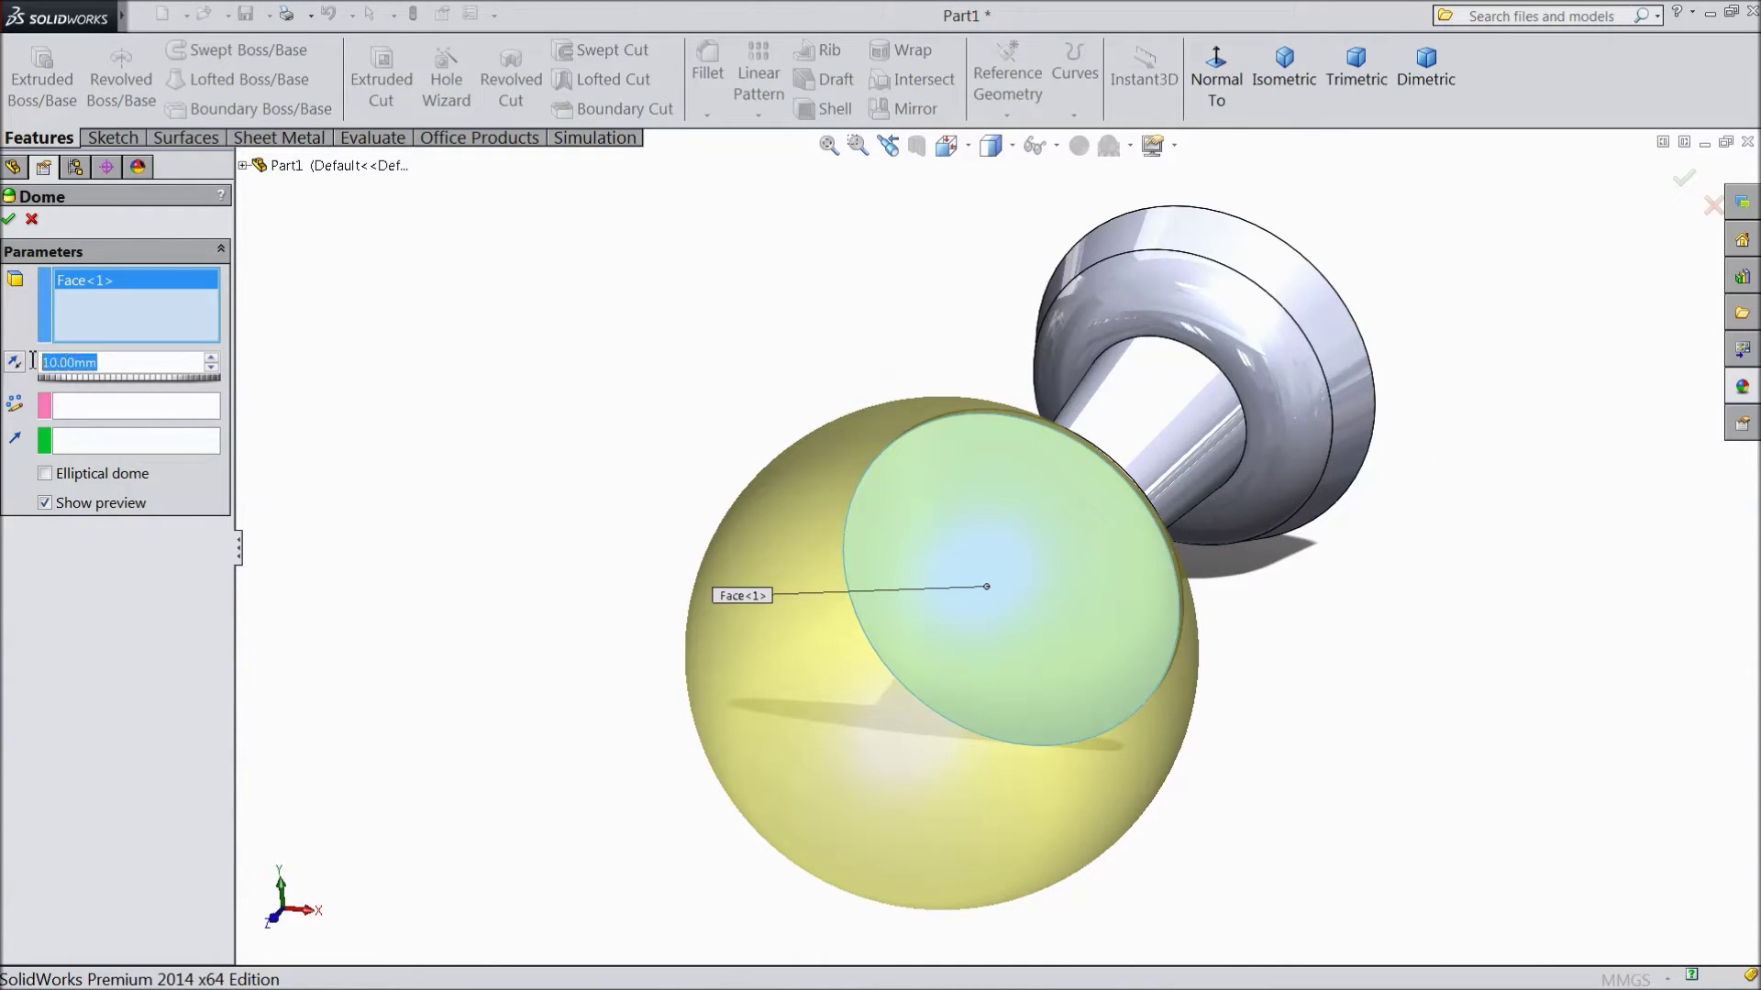
type("1")
middle_click_drag(570, 550, 624, 484)
scroll(972, 482, "down", 3)
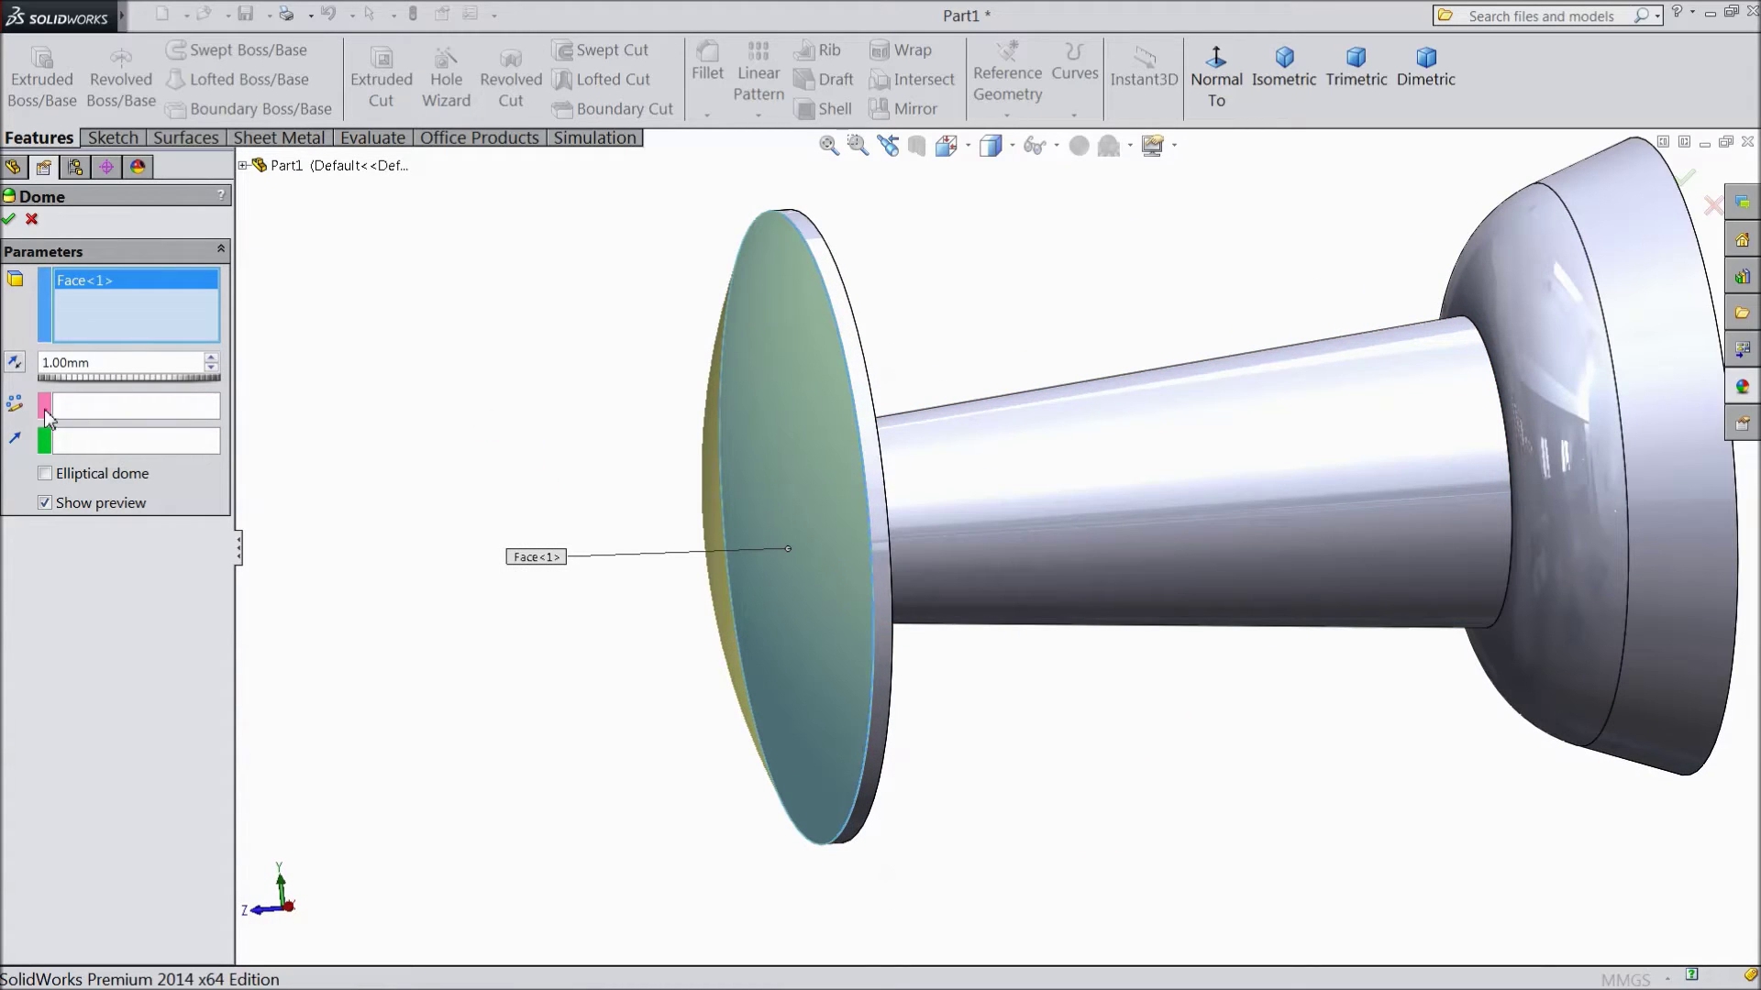
left_click(44, 475)
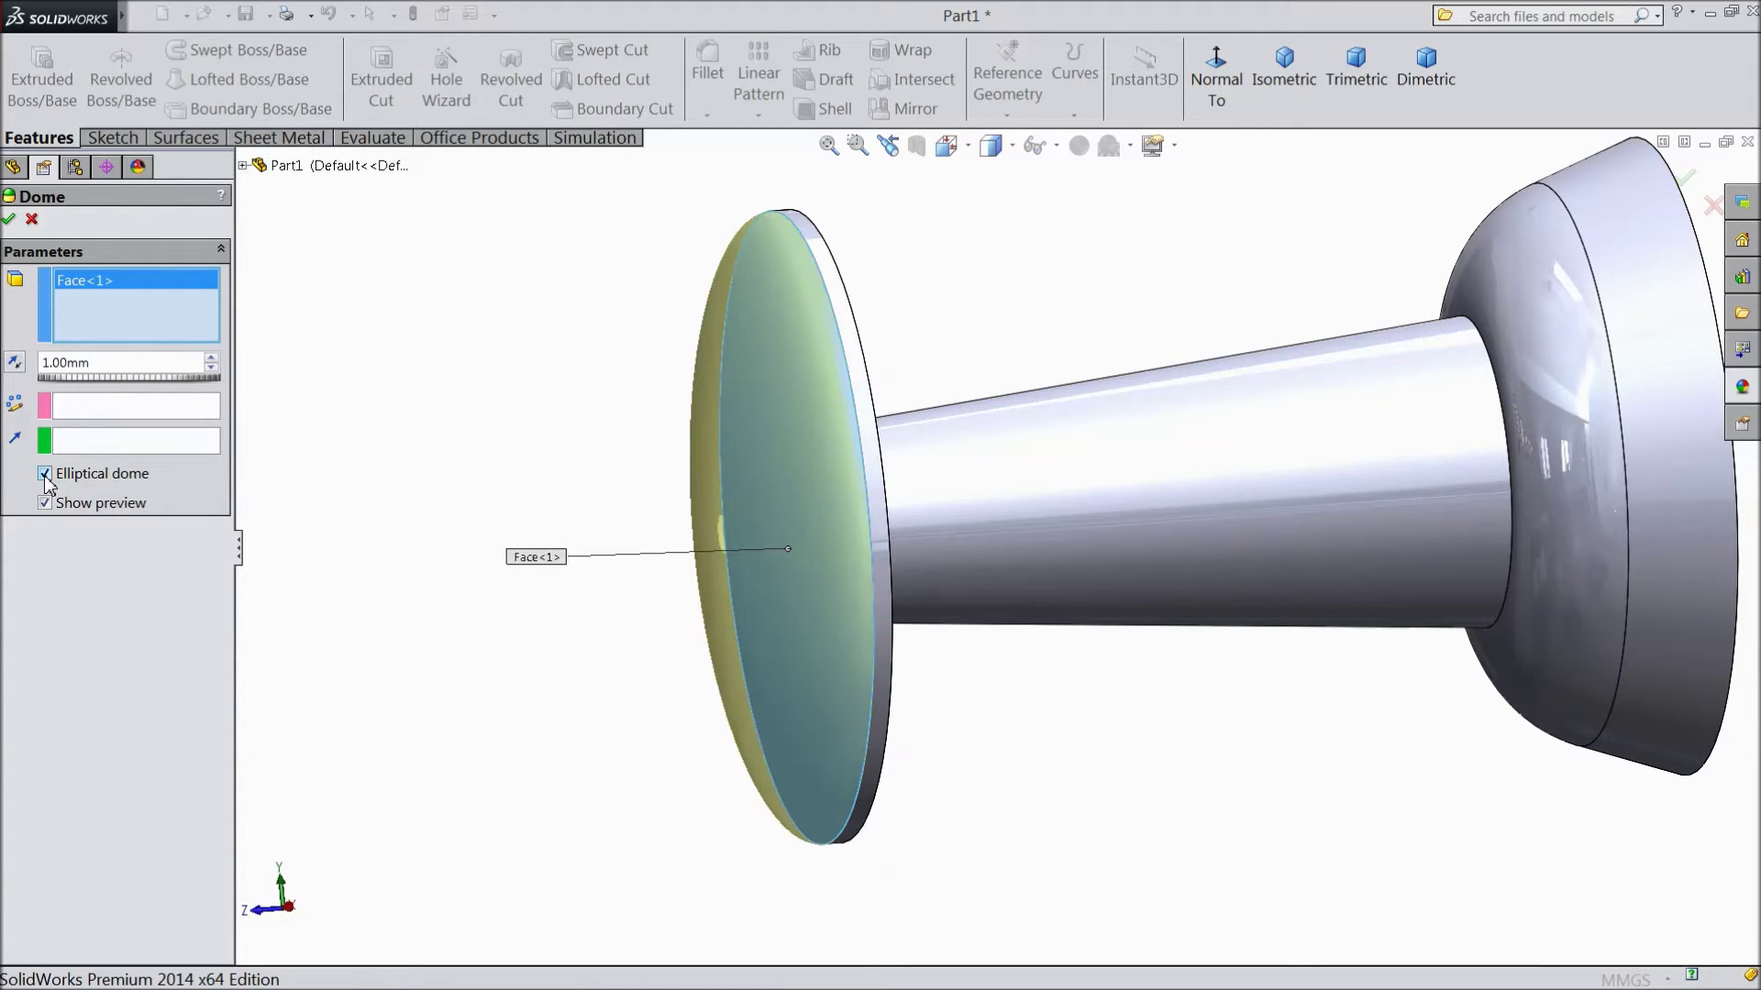
left_click(10, 220)
Start a sketch on the first boss's flat end face and draw a circle about 2.4 mm in diameter centred on the origin.
key("z")
key("z")
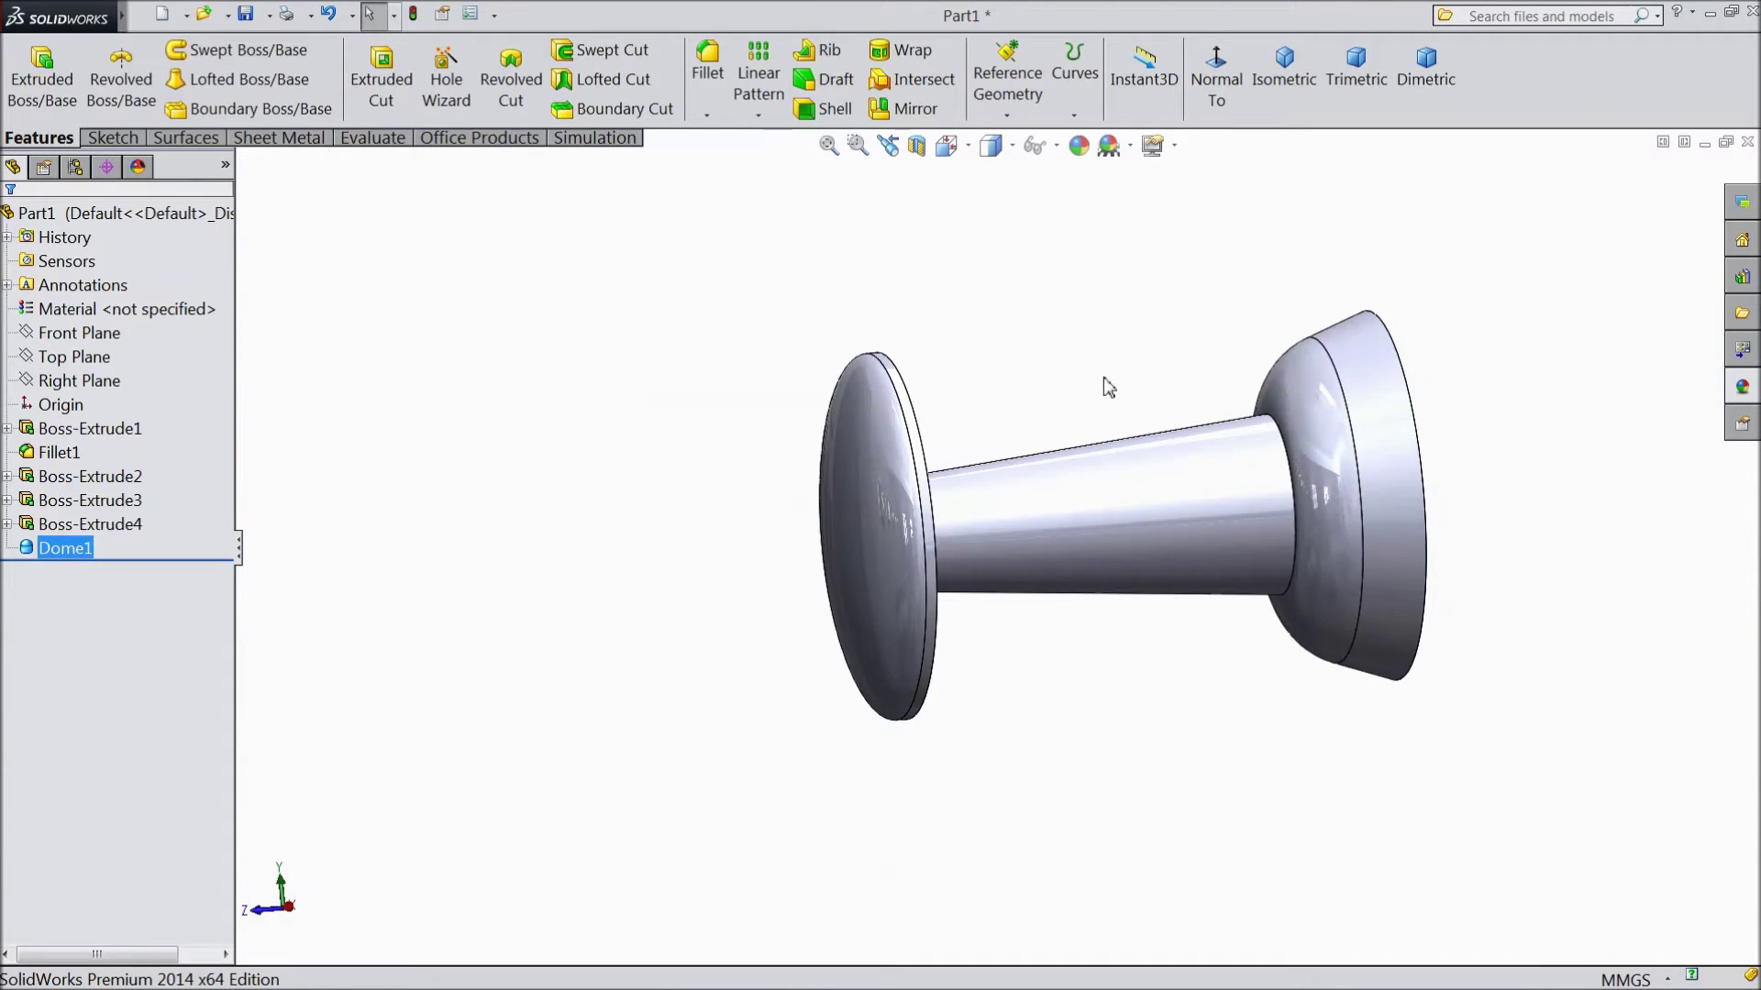
middle_click_drag(1107, 386, 1034, 345)
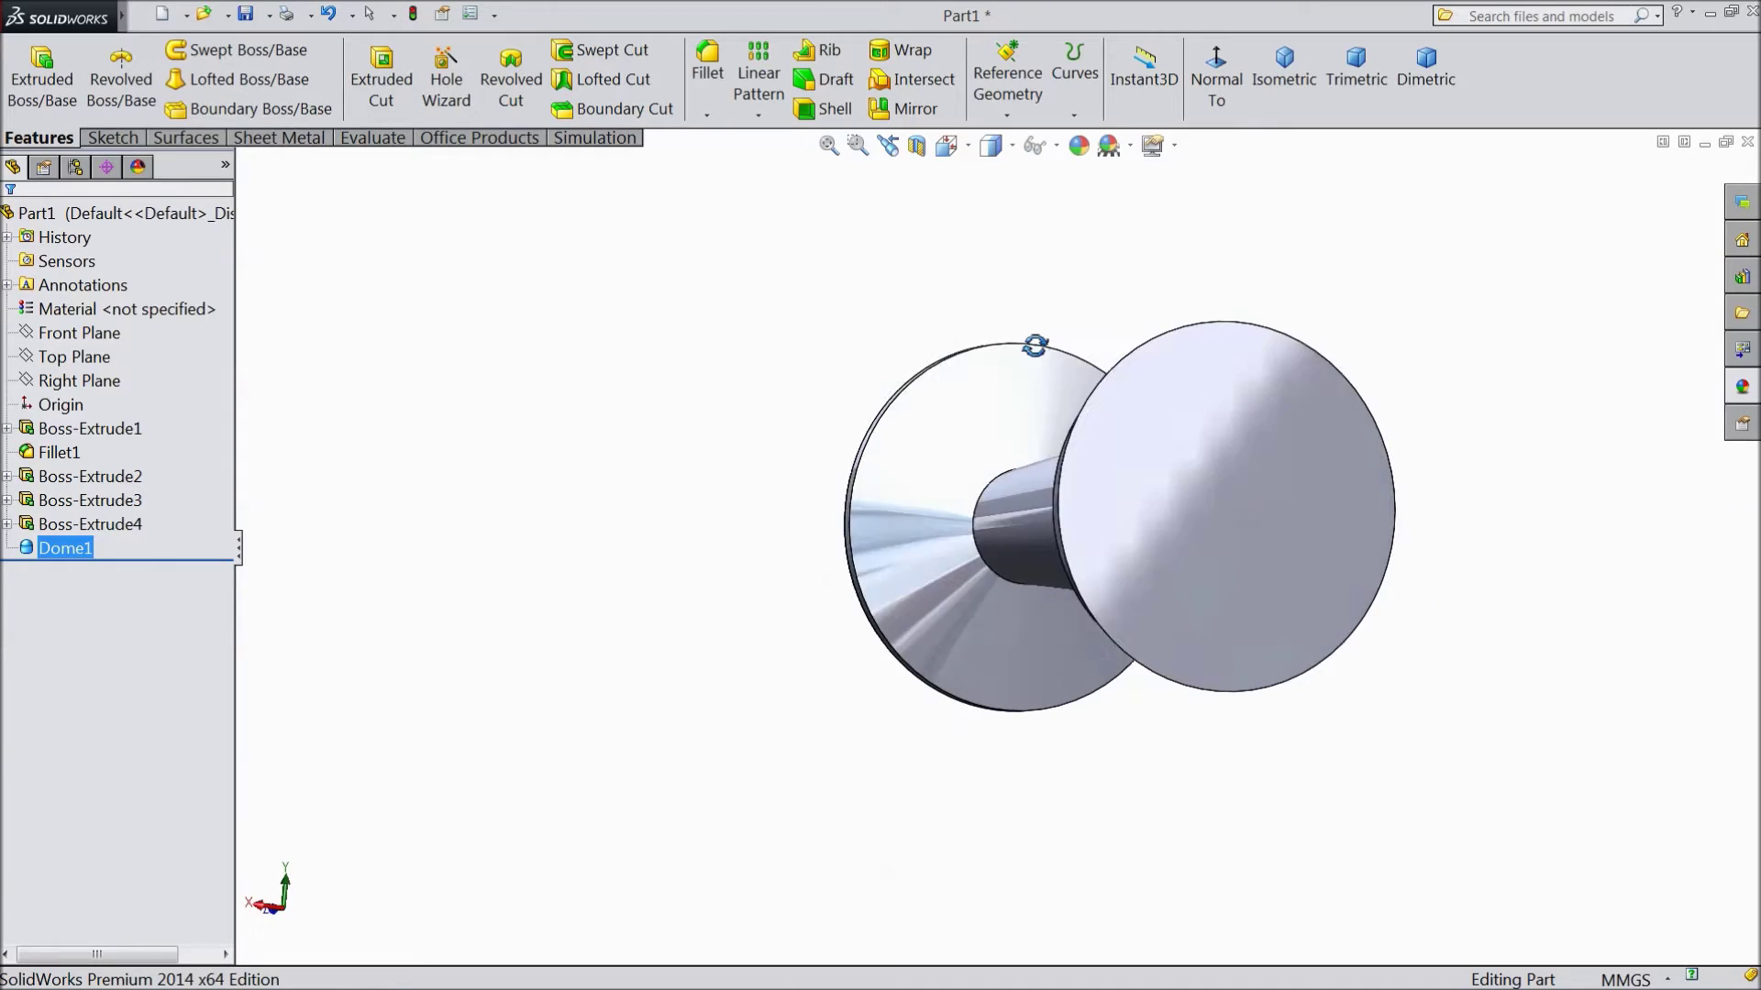
scroll(1209, 513, "down", 3)
left_click(1212, 548)
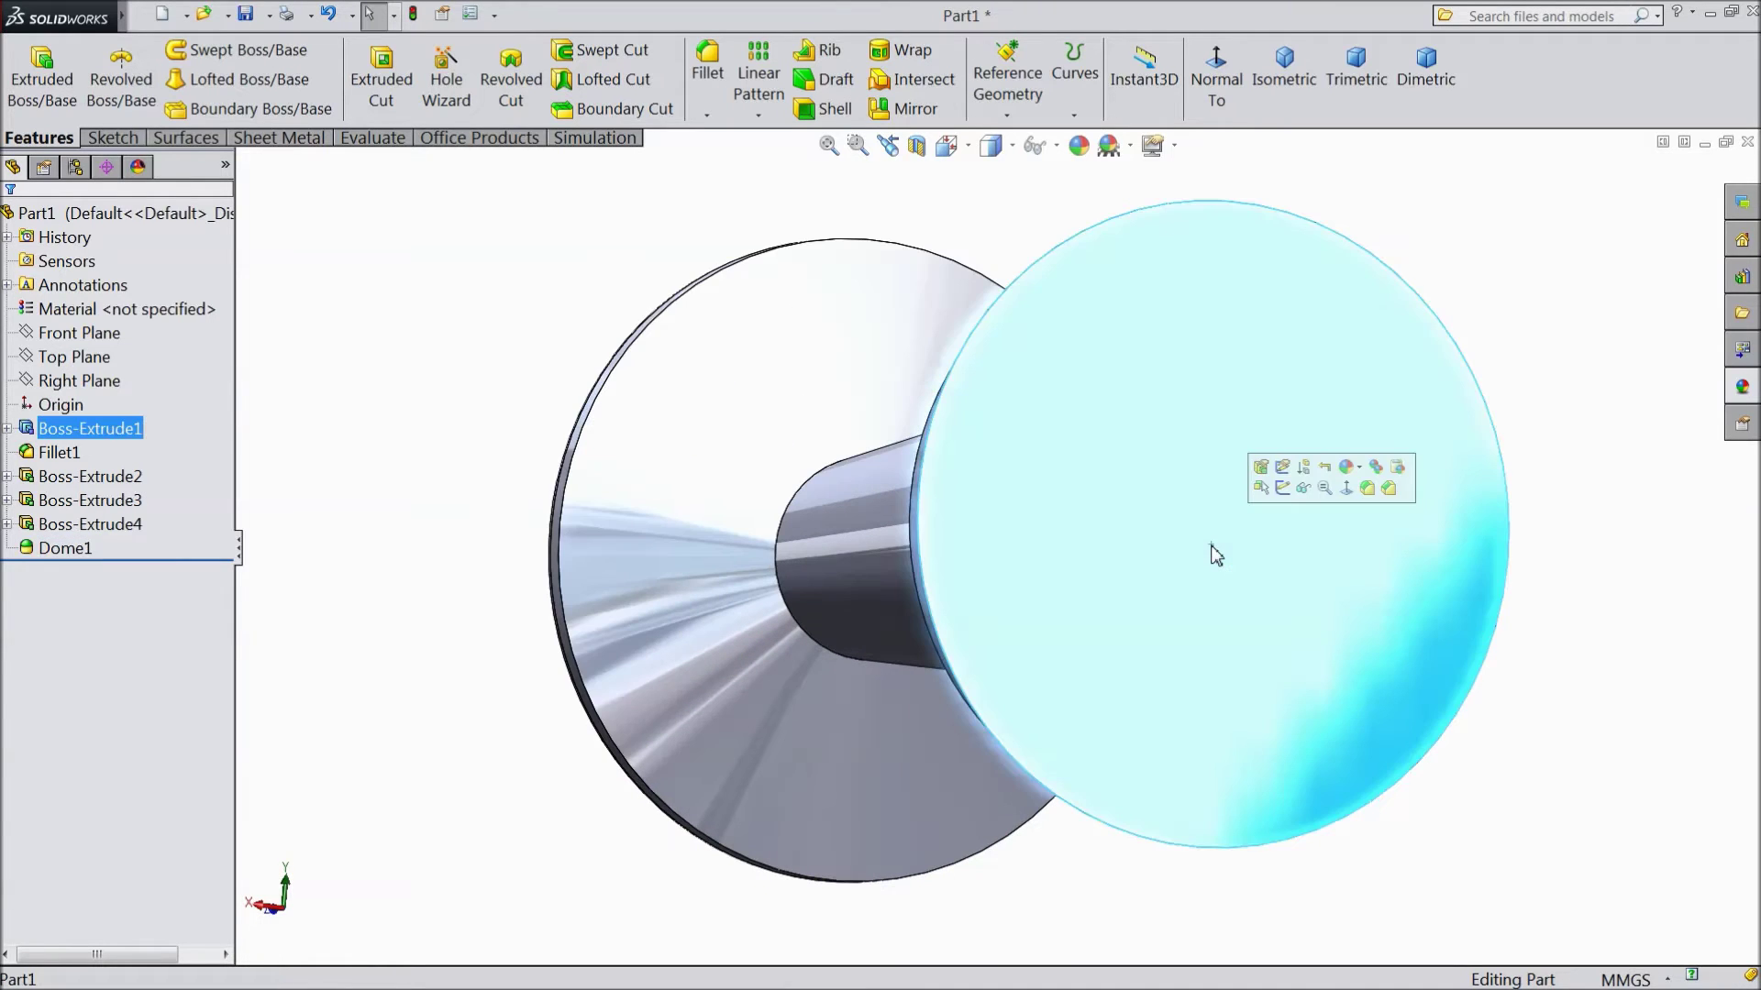
left_click(1282, 488)
left_click(1218, 92)
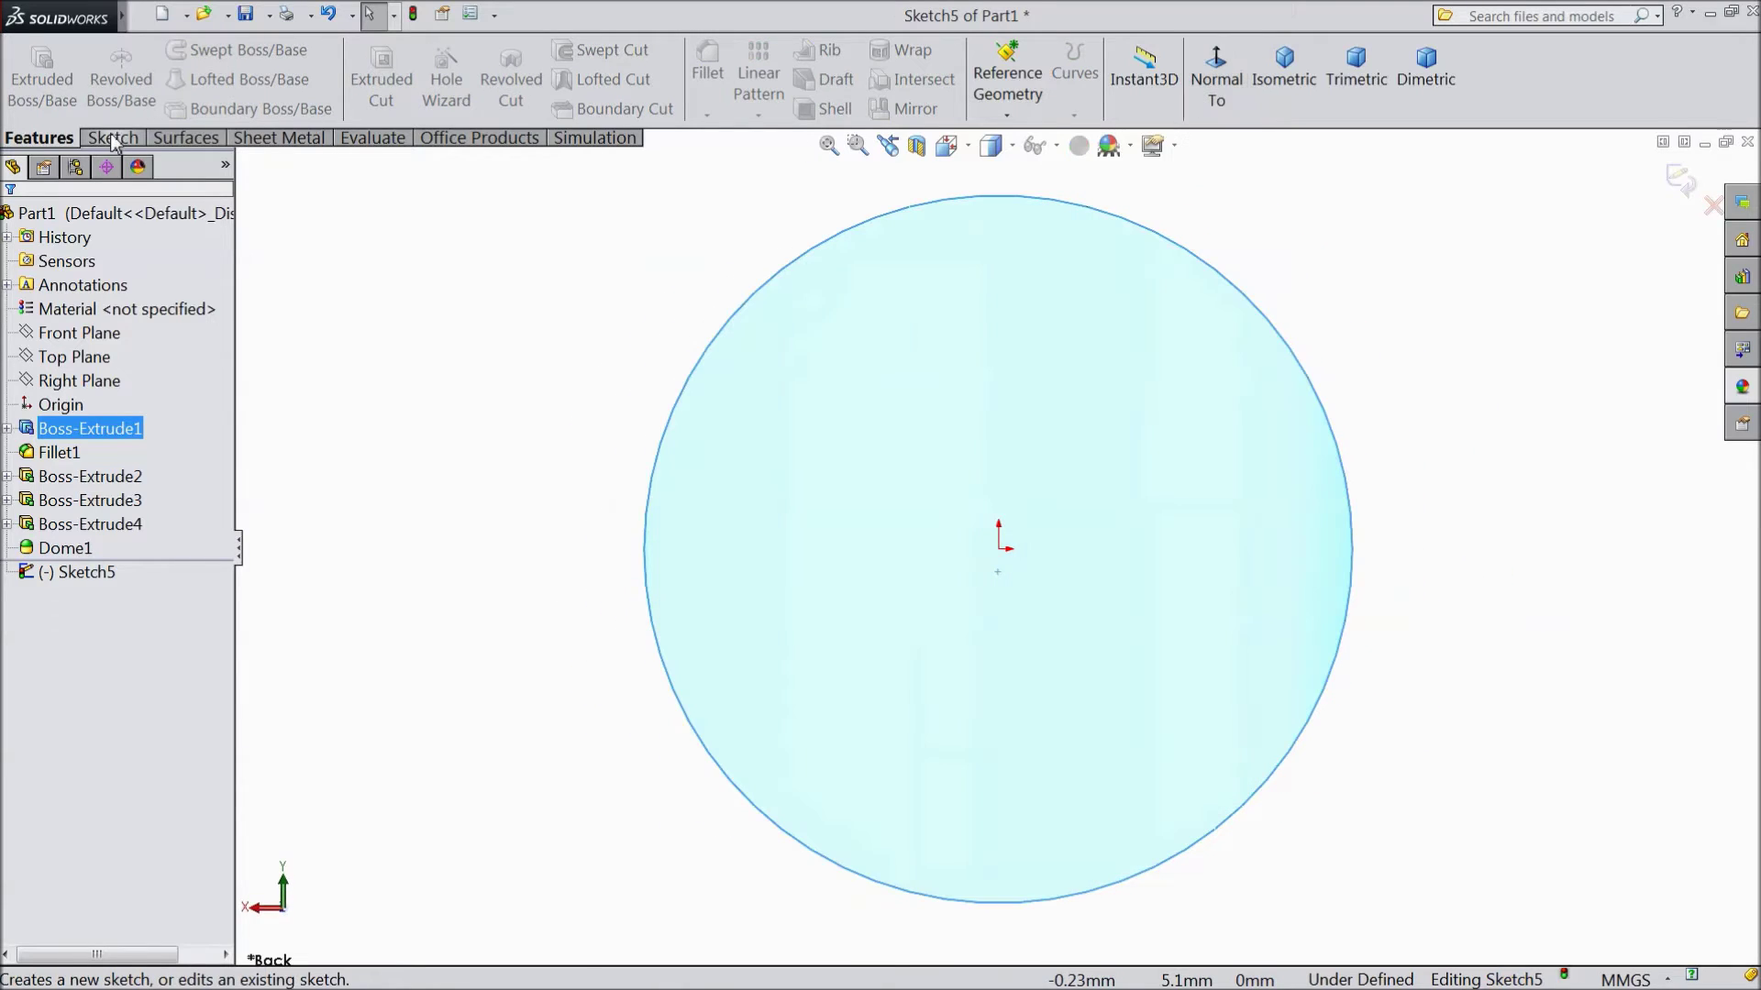
left_click(111, 137)
left_click(200, 53)
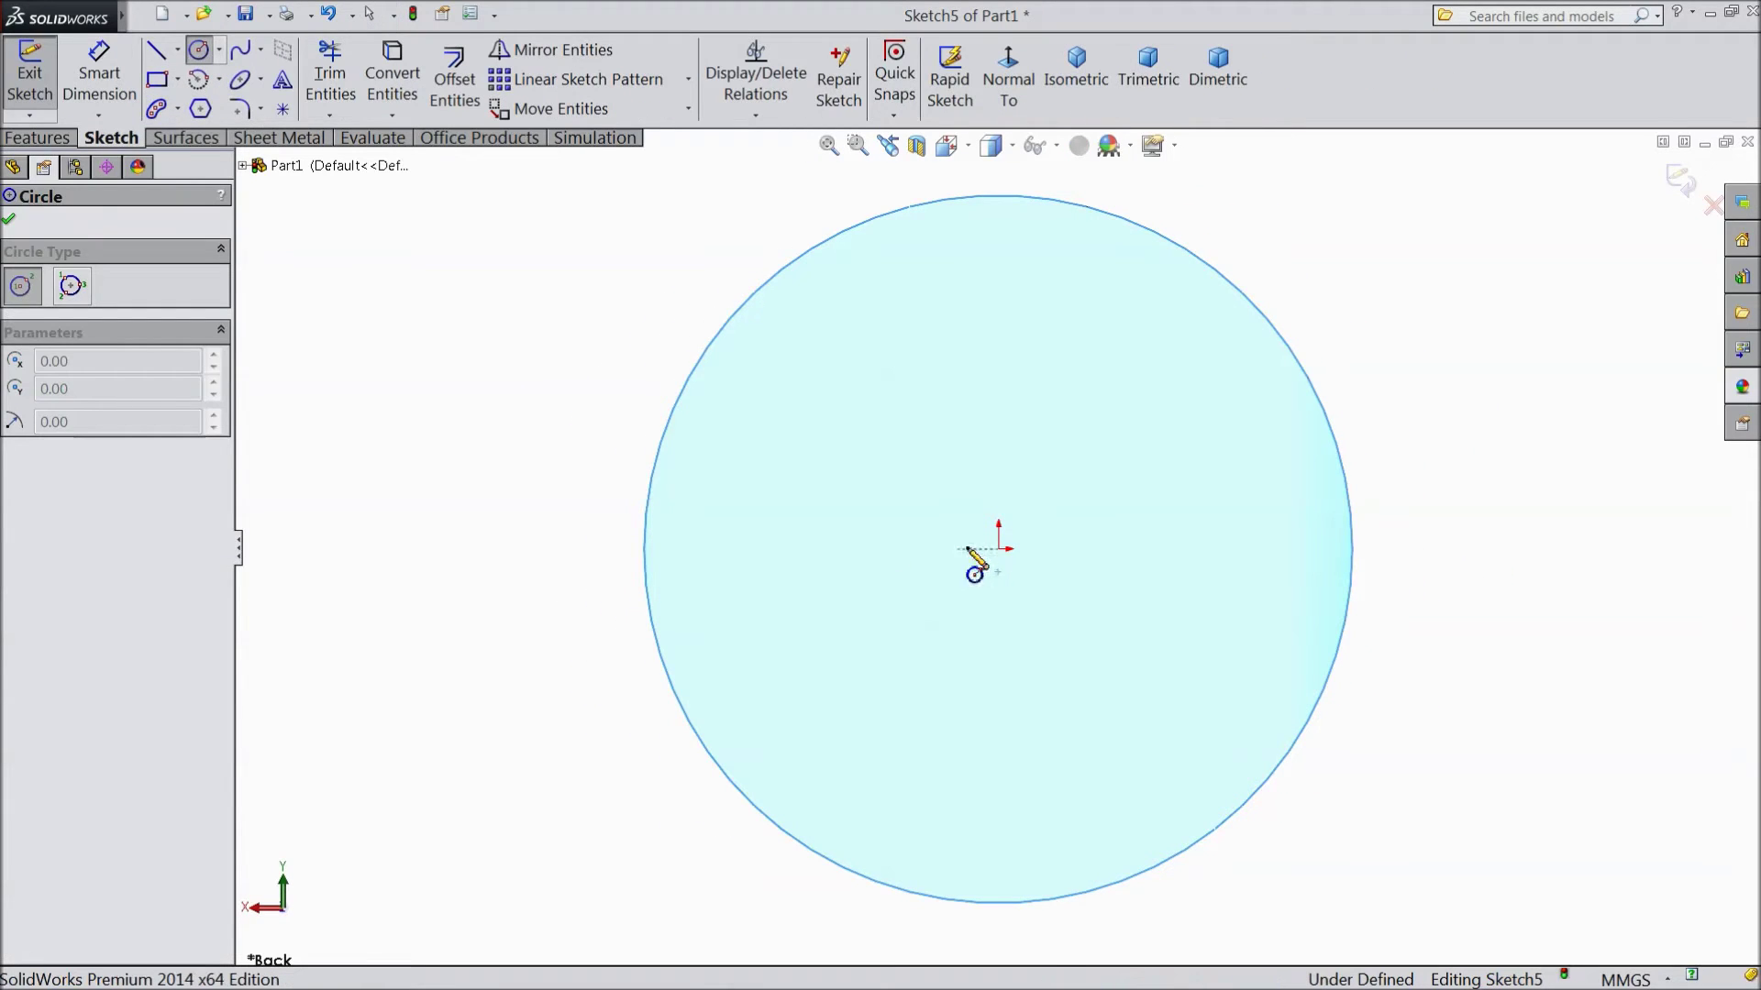
left_click(999, 550)
left_click(941, 464)
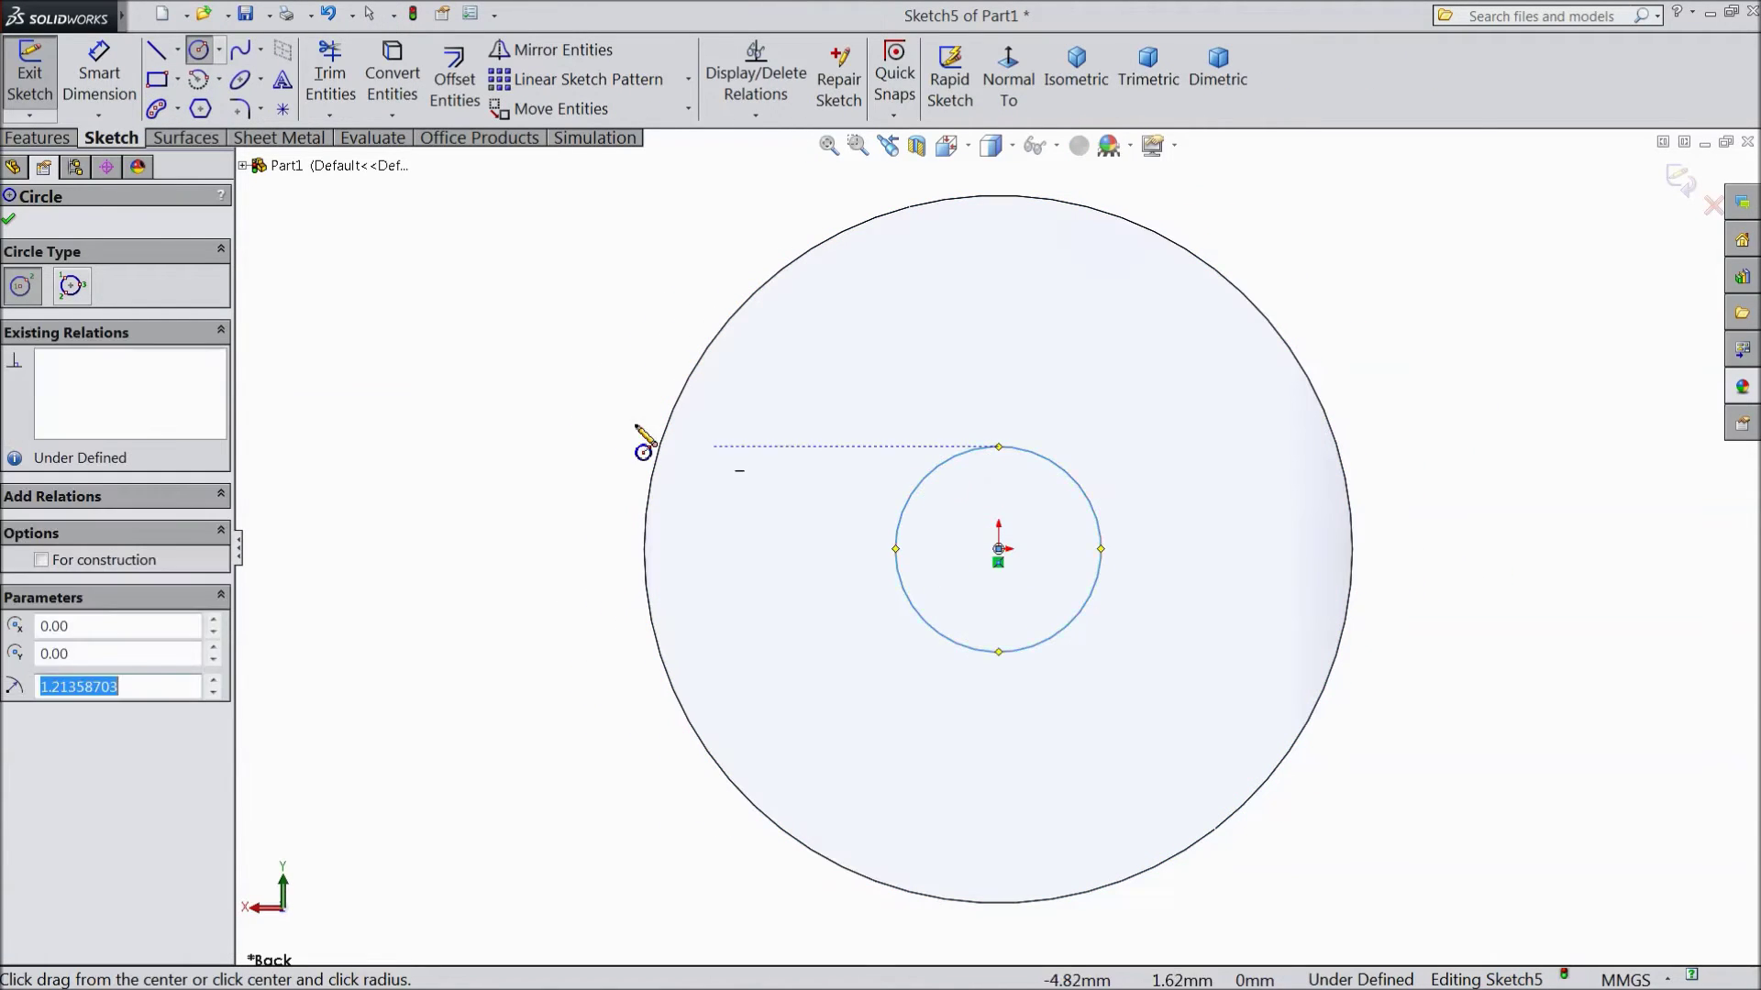
Dimension the sketched circle's diameter as 1.17 mm.
left_click(99, 78)
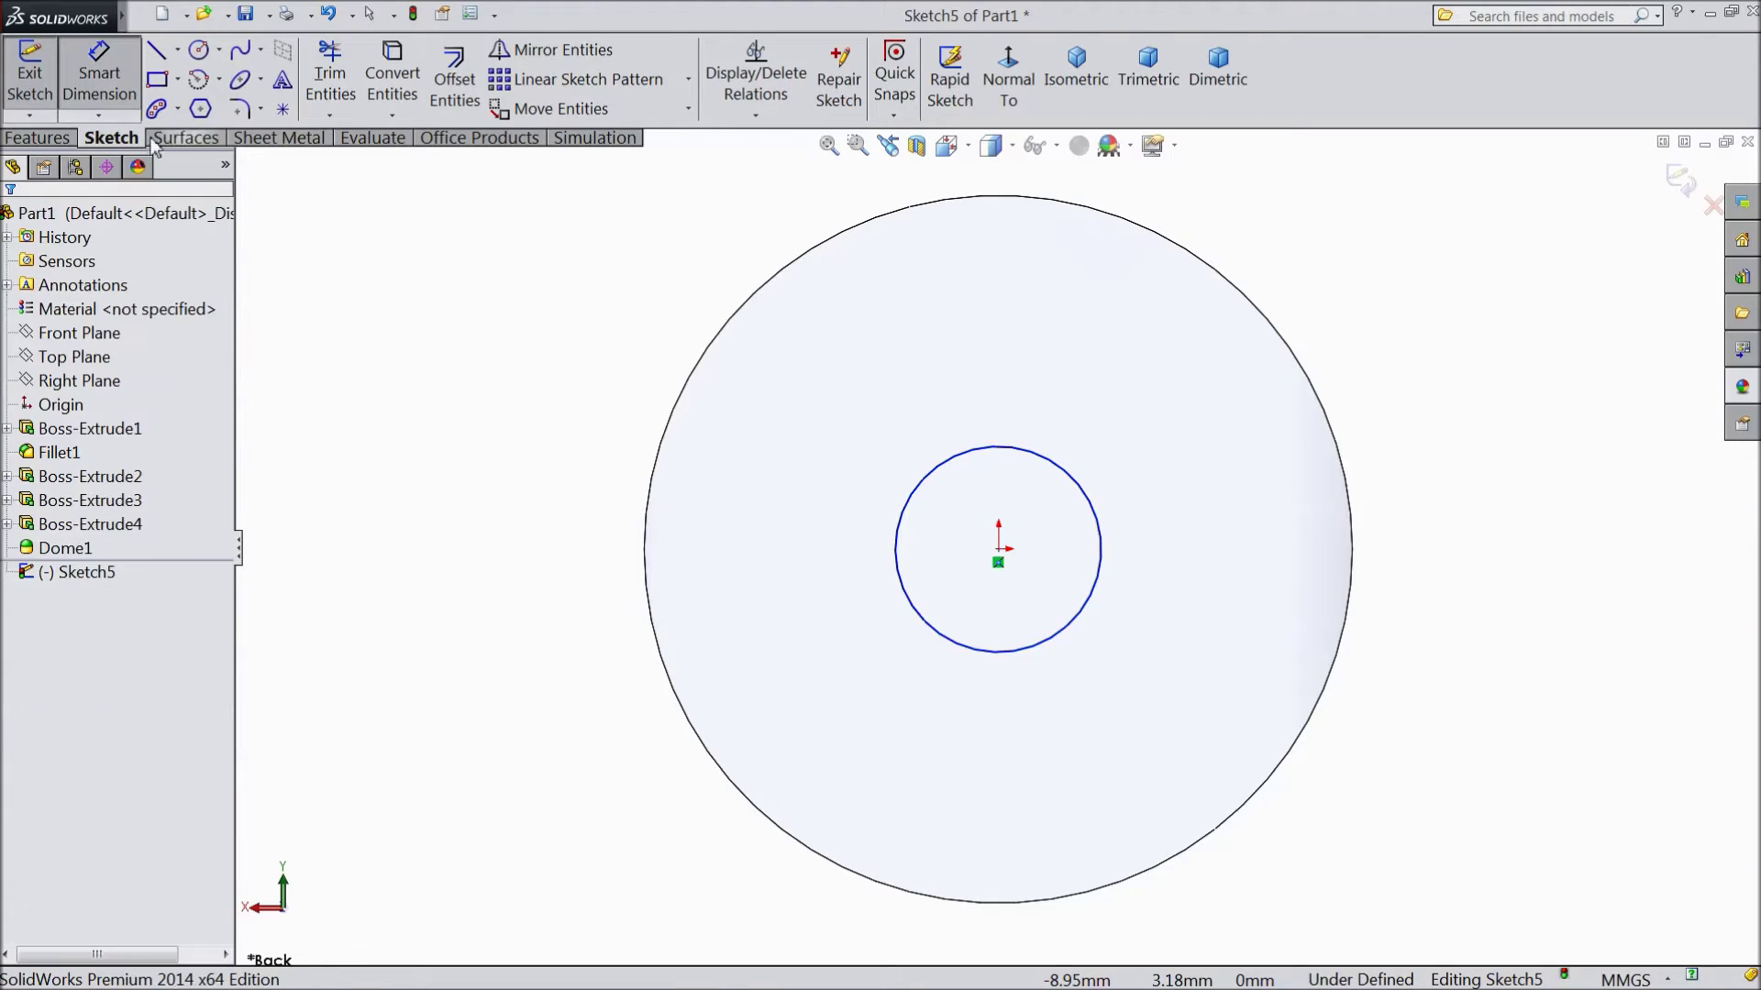
left_click(899, 555)
left_click(516, 552)
type("1.1")
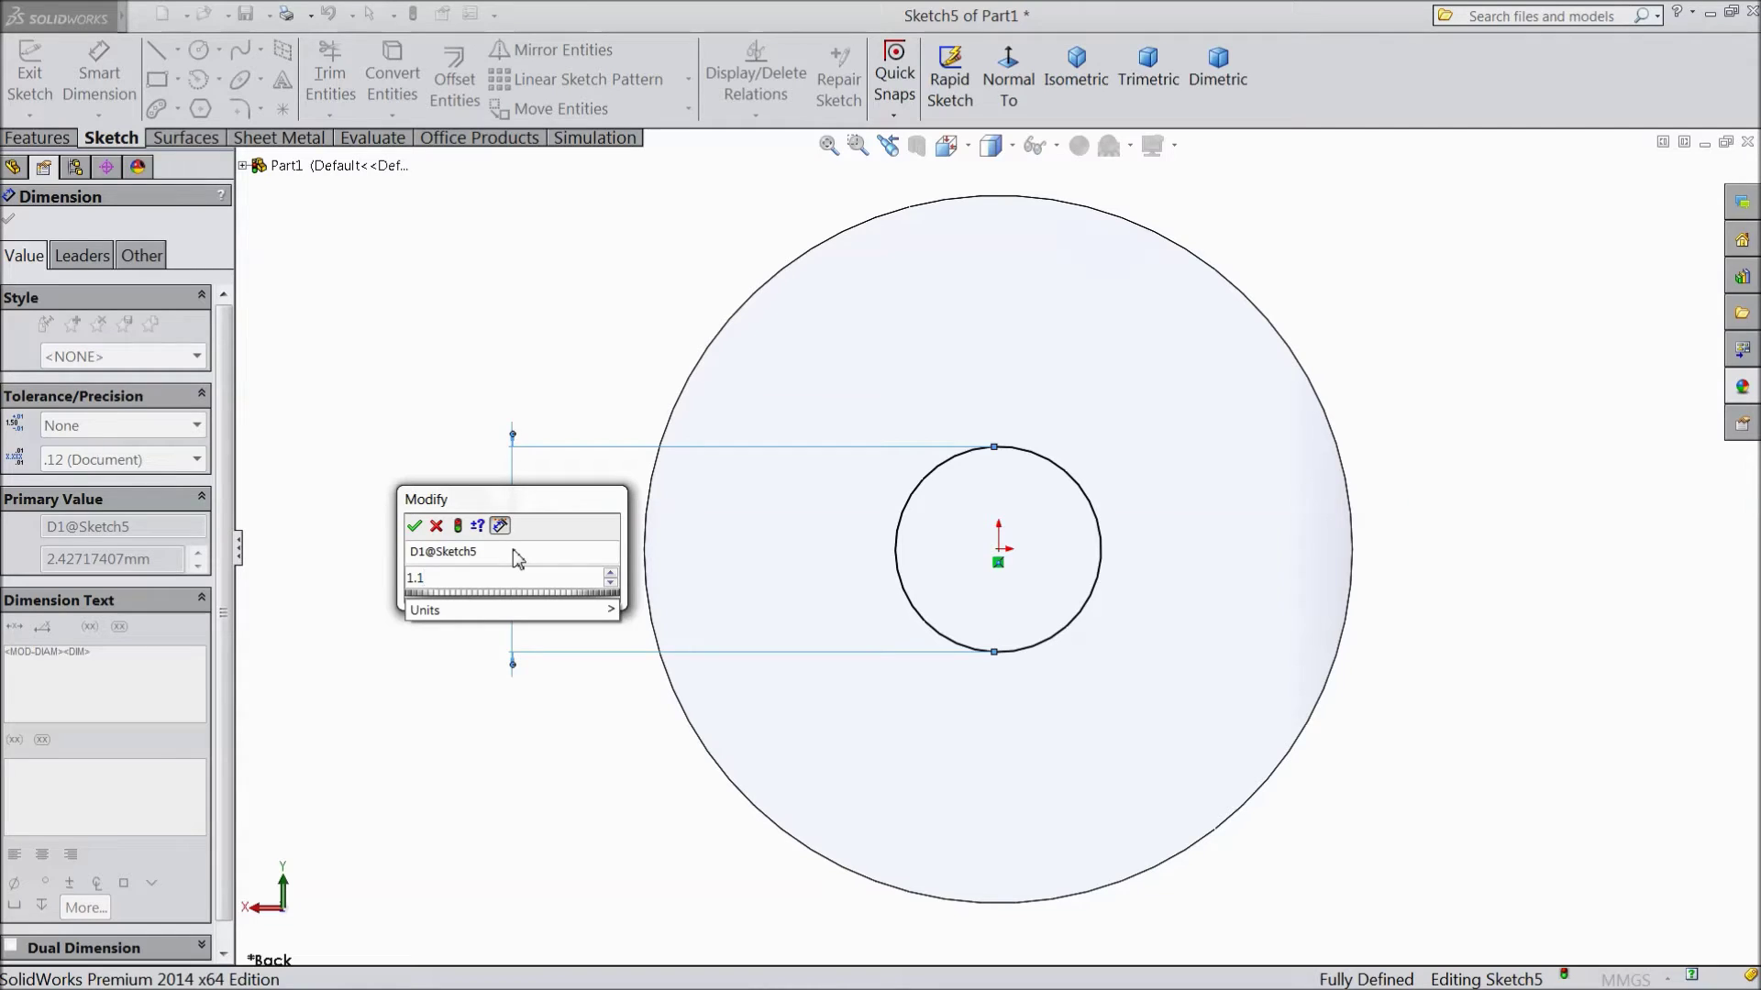
type("7")
left_click(414, 525)
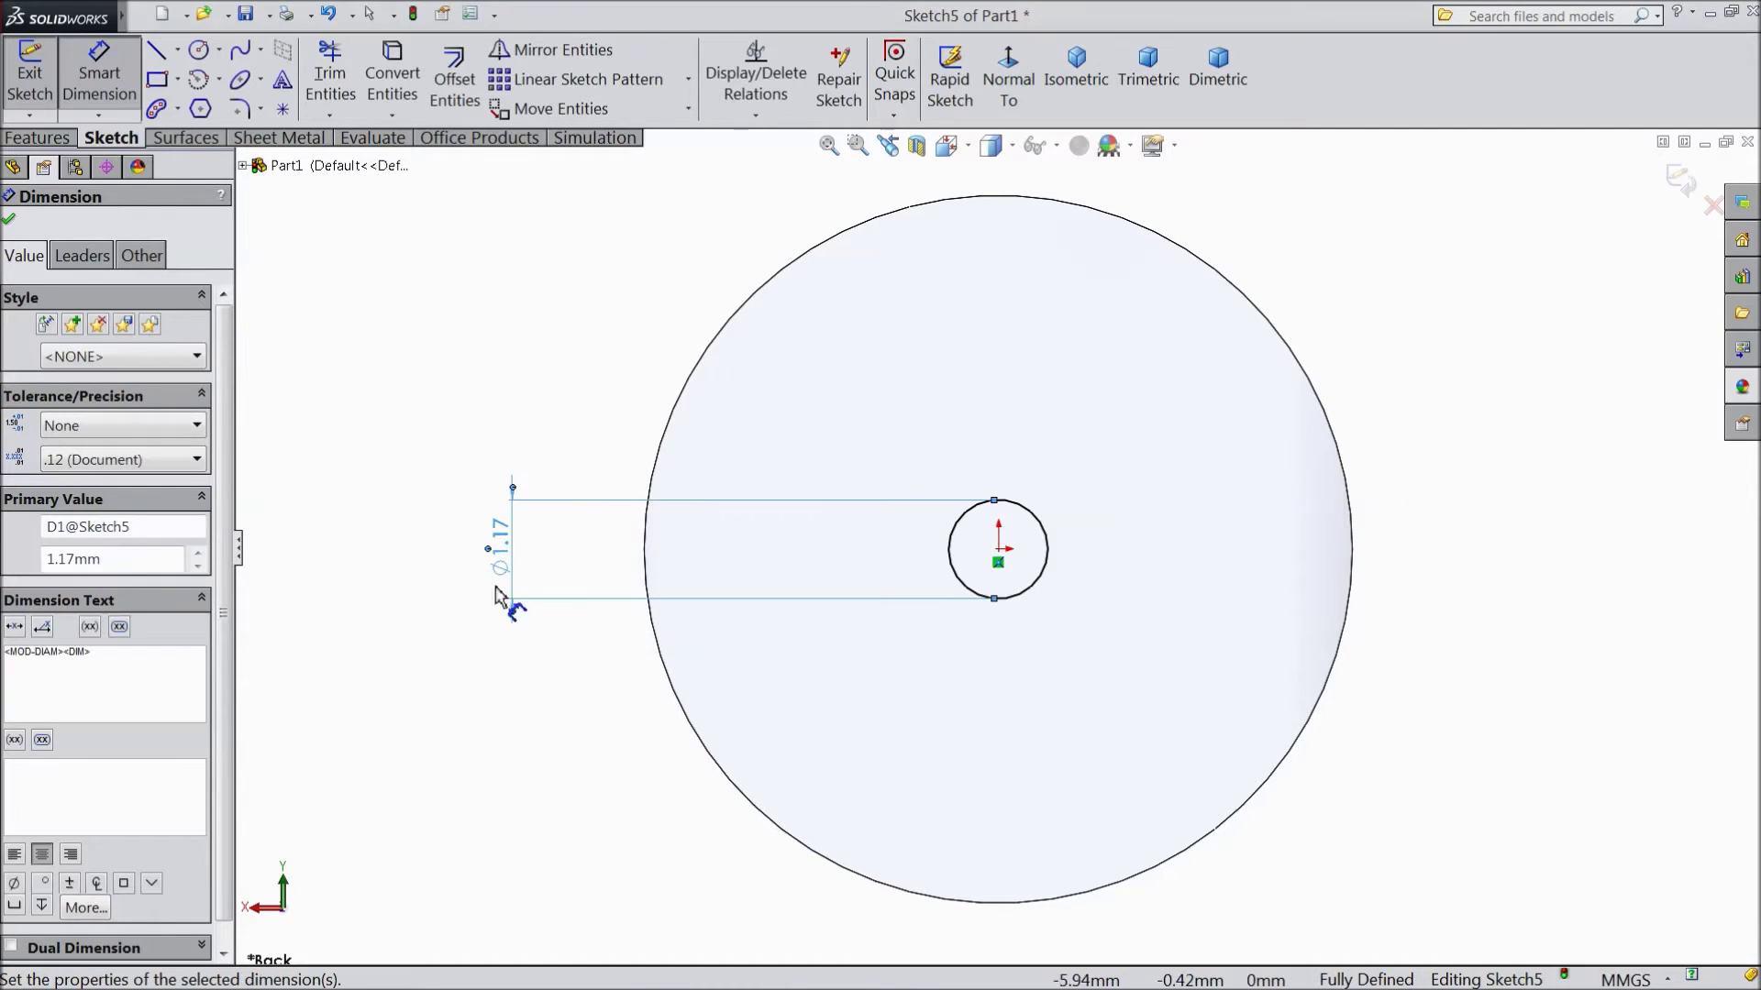
left_click(9, 222)
Cut the 1.17 mm circle as a blind hole 5 mm deep into the part.
left_click(36, 138)
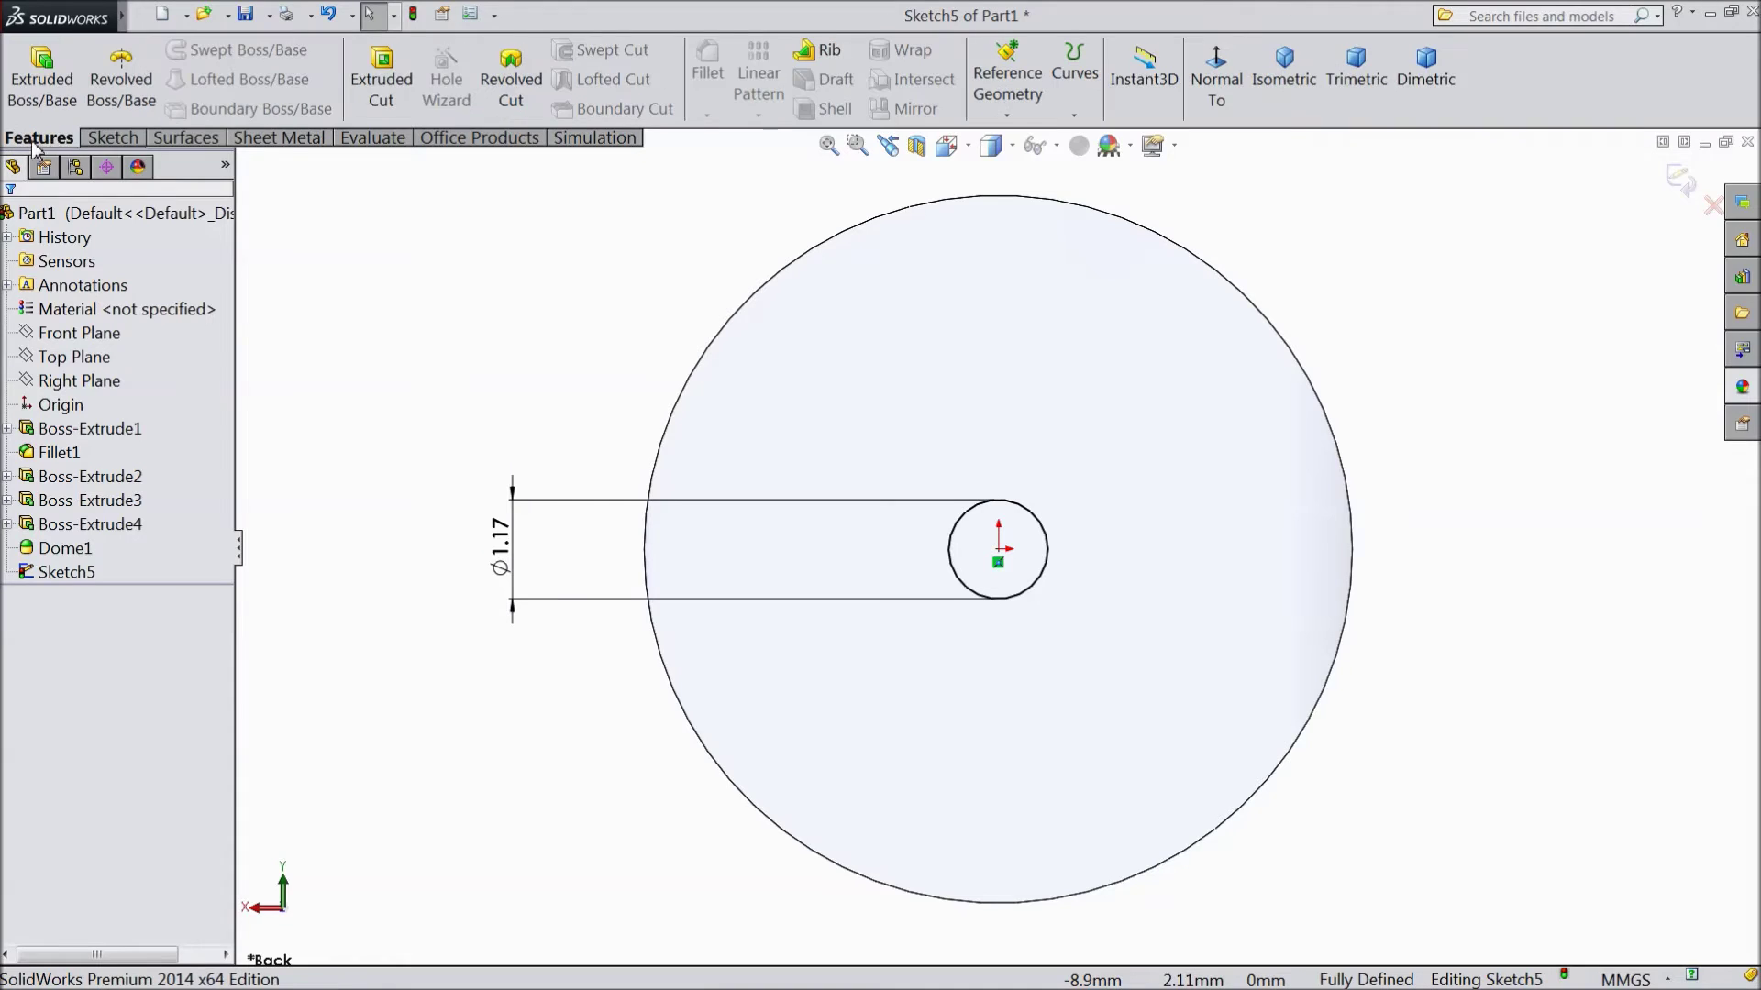
left_click(393, 87)
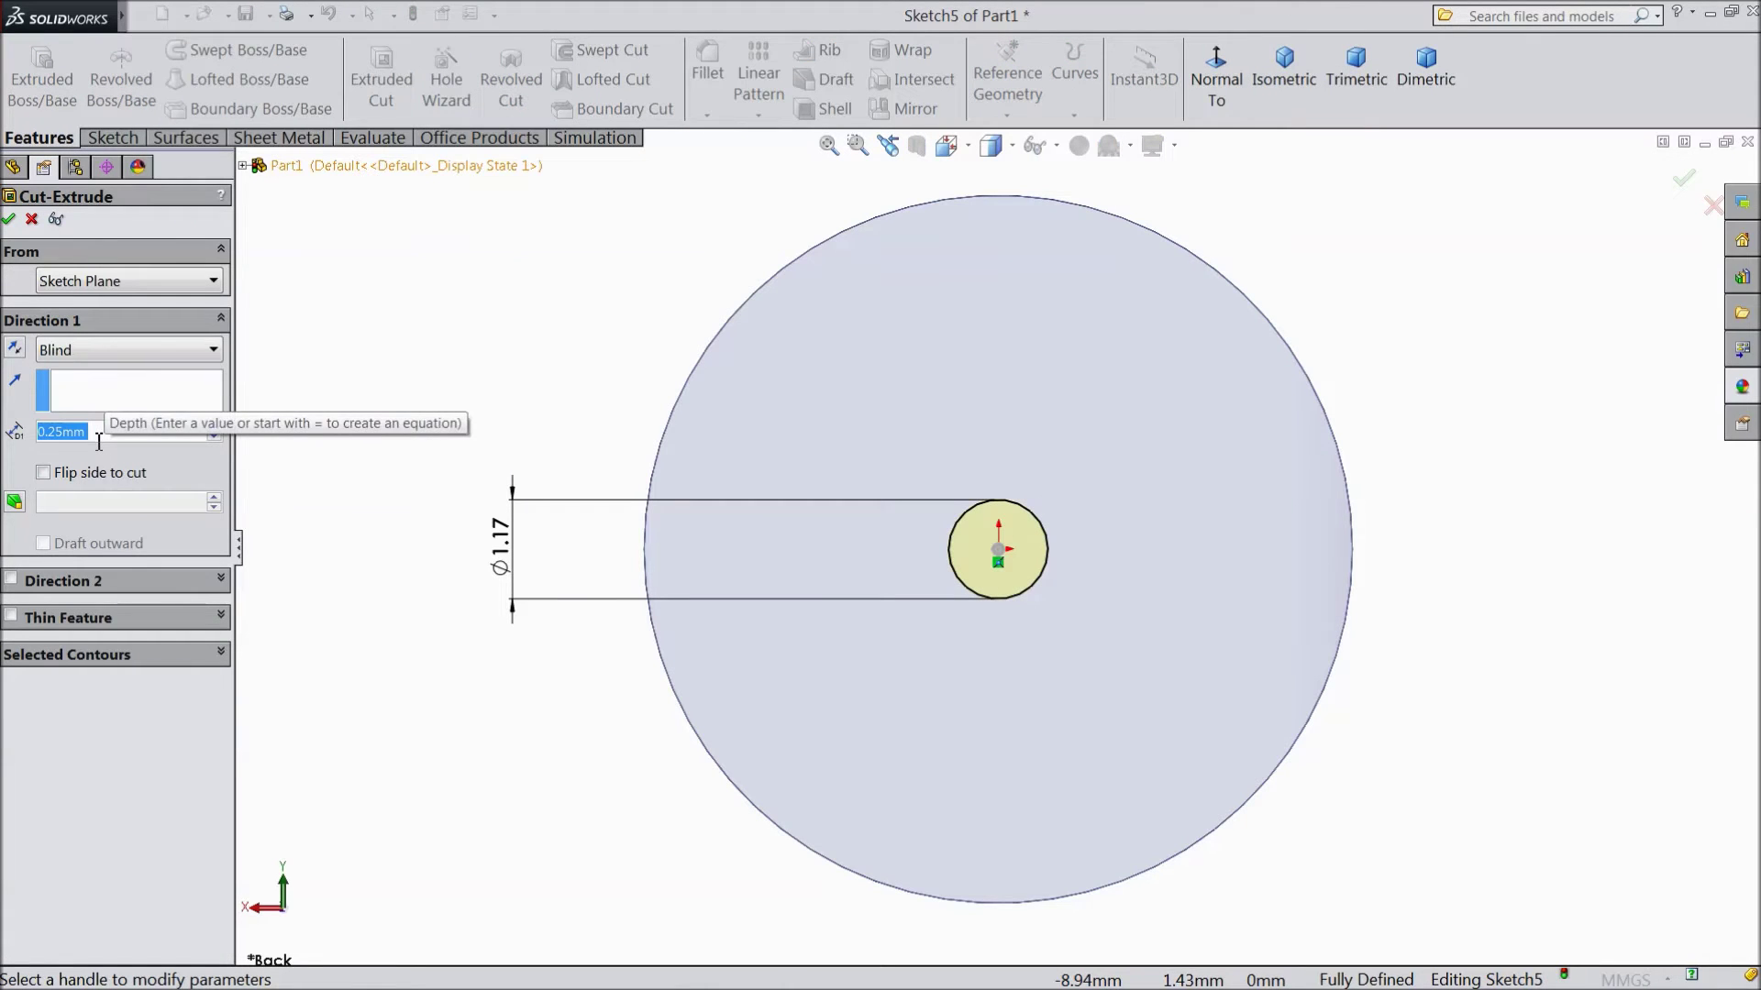
type("5")
key("Return")
middle_click_drag(491, 355, 488, 433)
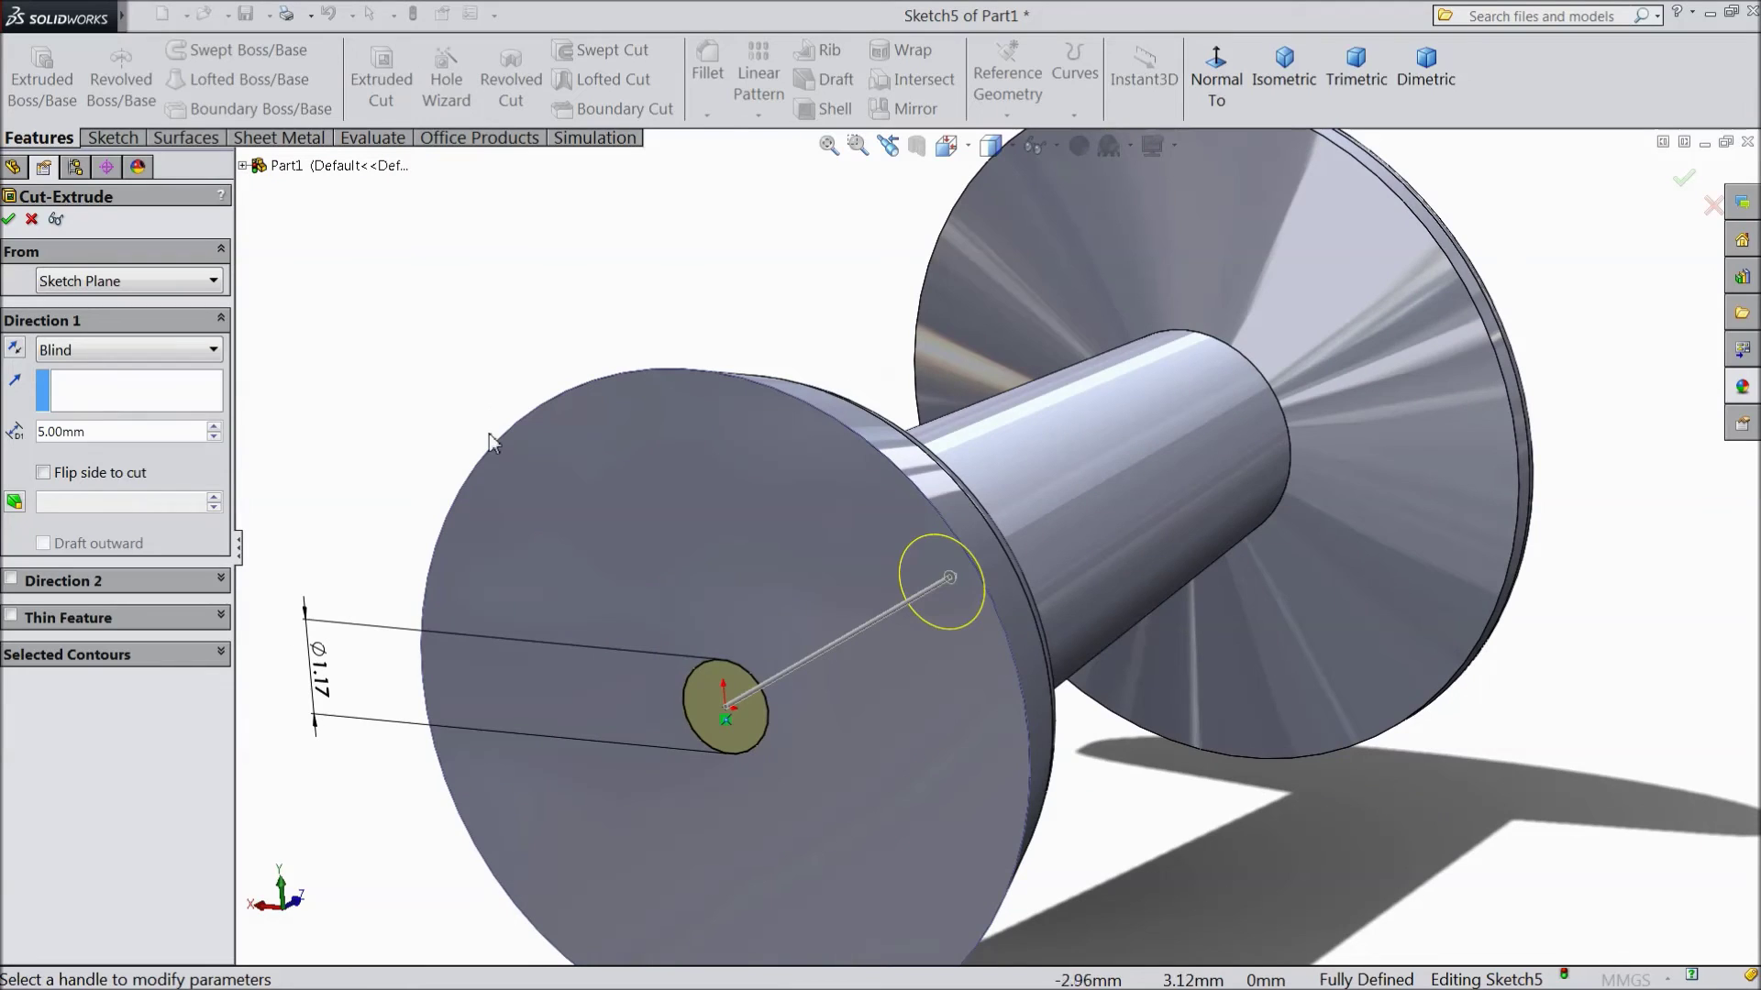
left_click(9, 220)
scroll(499, 480, "up", 3)
mouse_move(511, 499)
middle_mouse_down()
mouse_move(561, 444)
mouse_move(590, 354)
mouse_move(495, 467)
middle_mouse_up()
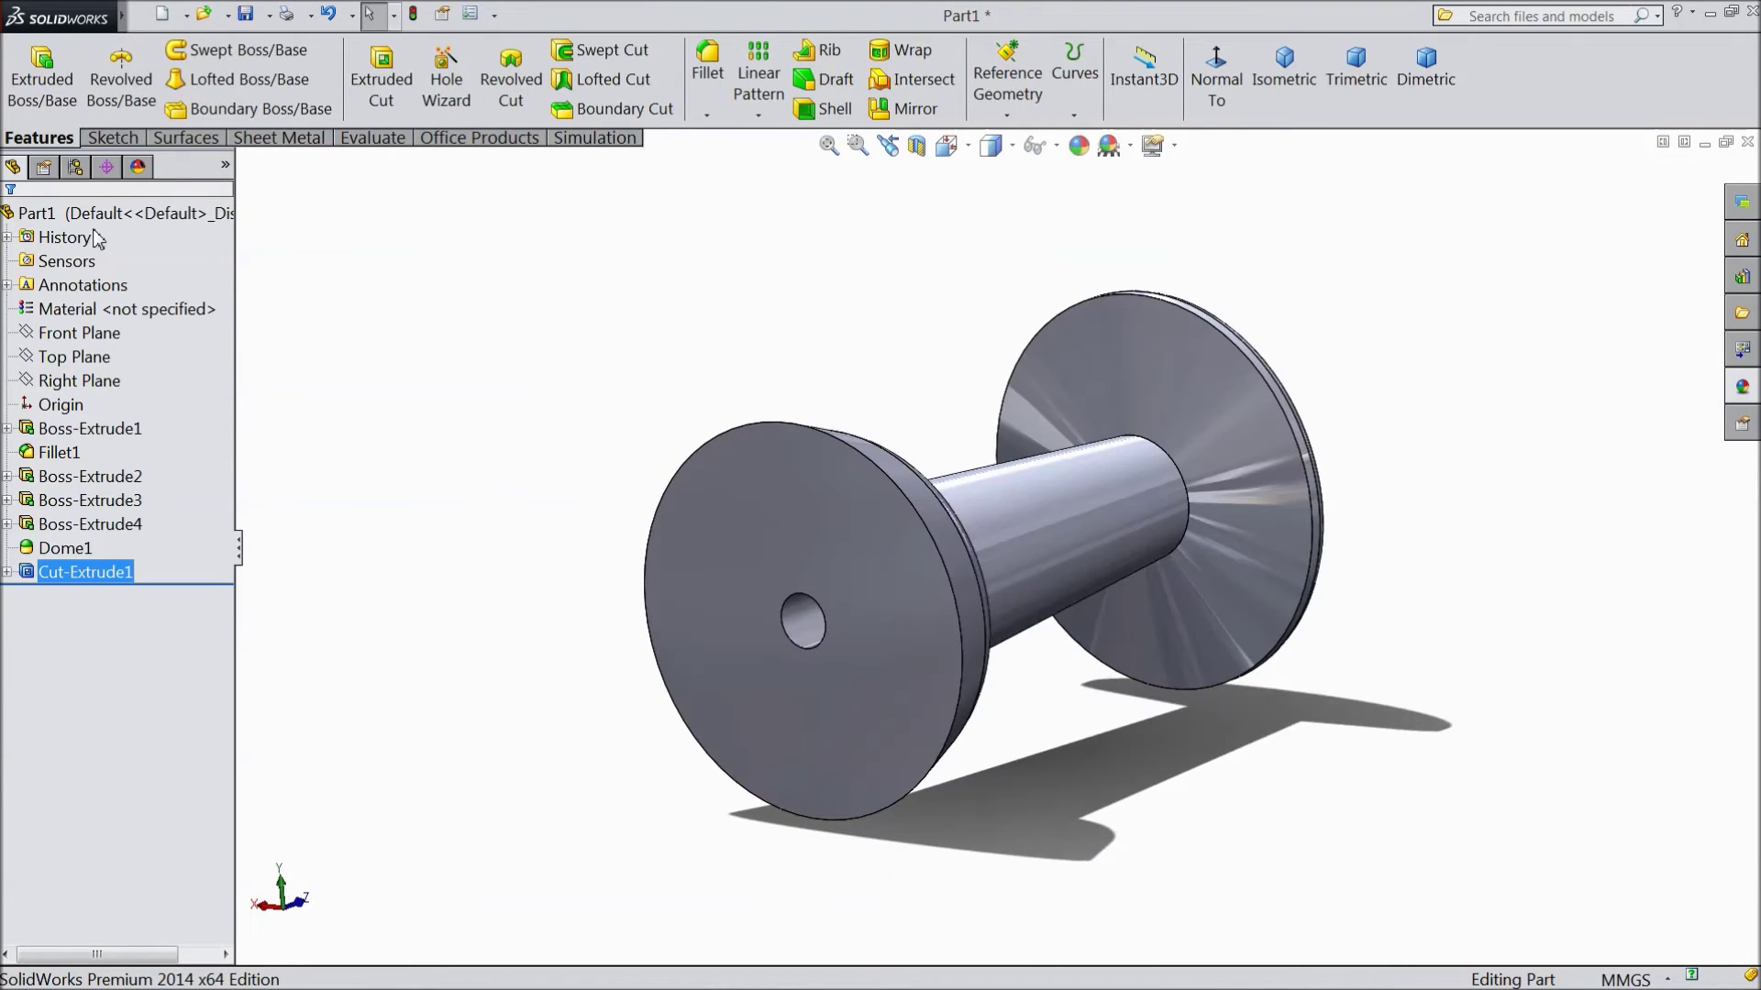
Apply the standard red colour (RGB 255, 0, 0) to the whole part.
left_click(101, 213)
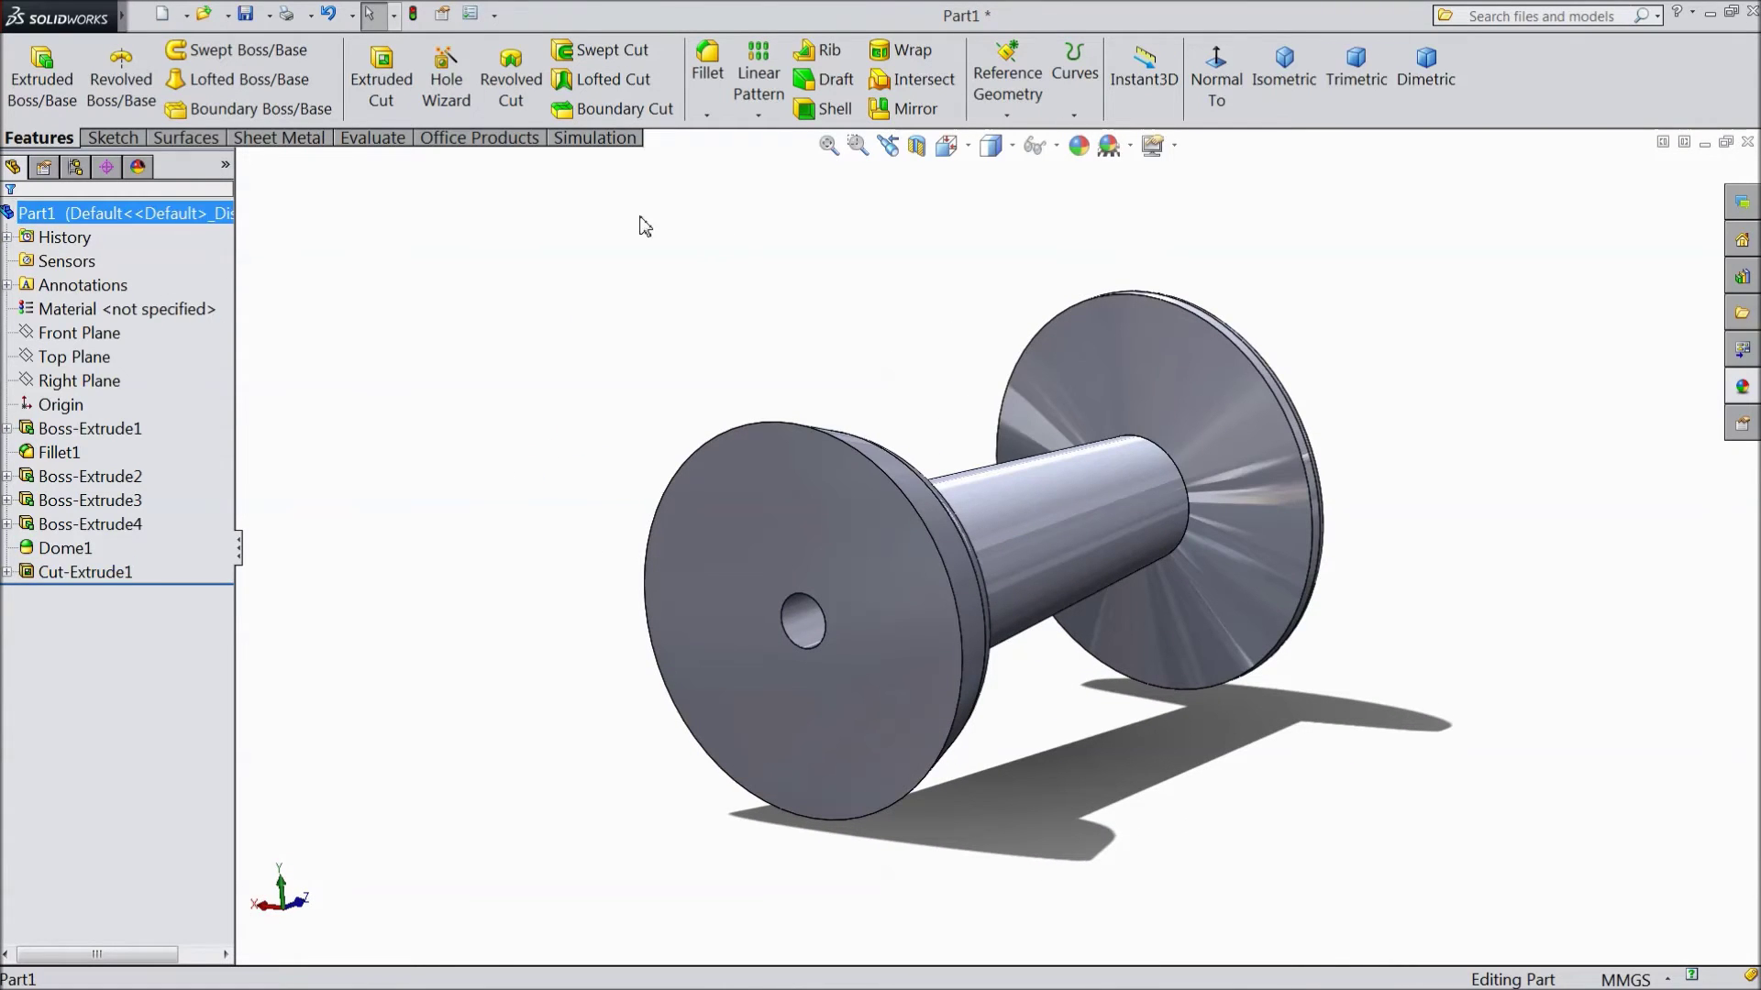
left_click(1079, 145)
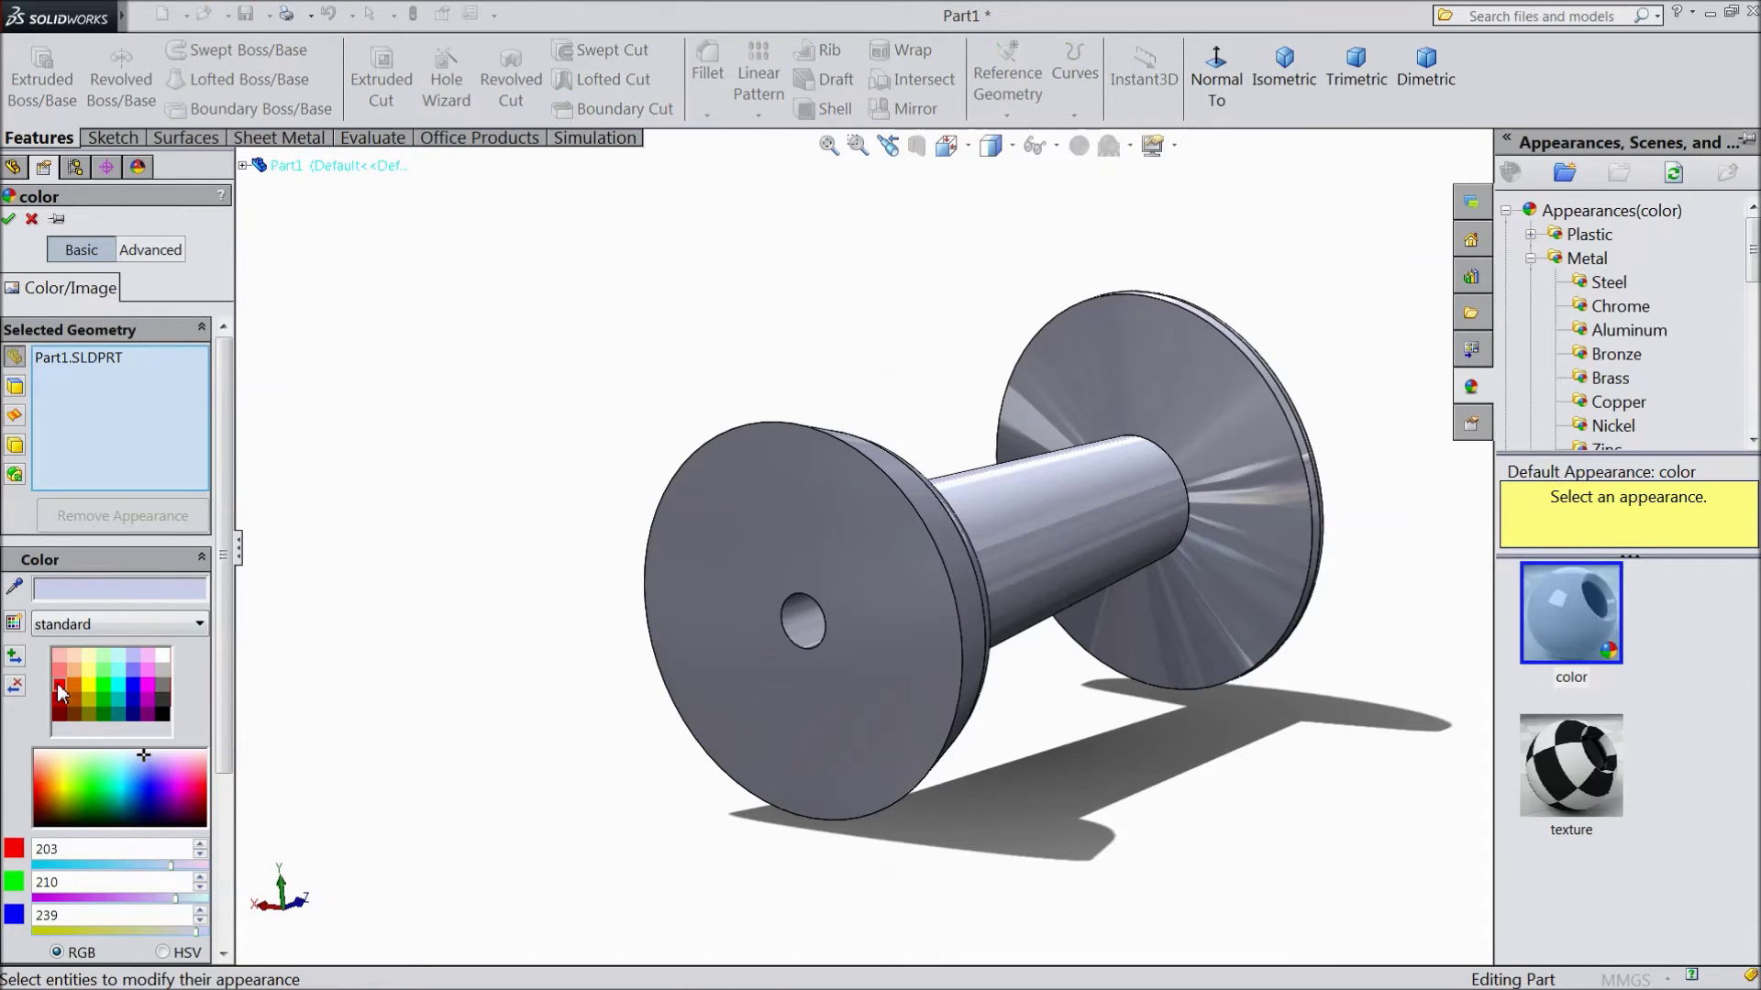
left_click(61, 690)
middle_click_drag(474, 480, 441, 444)
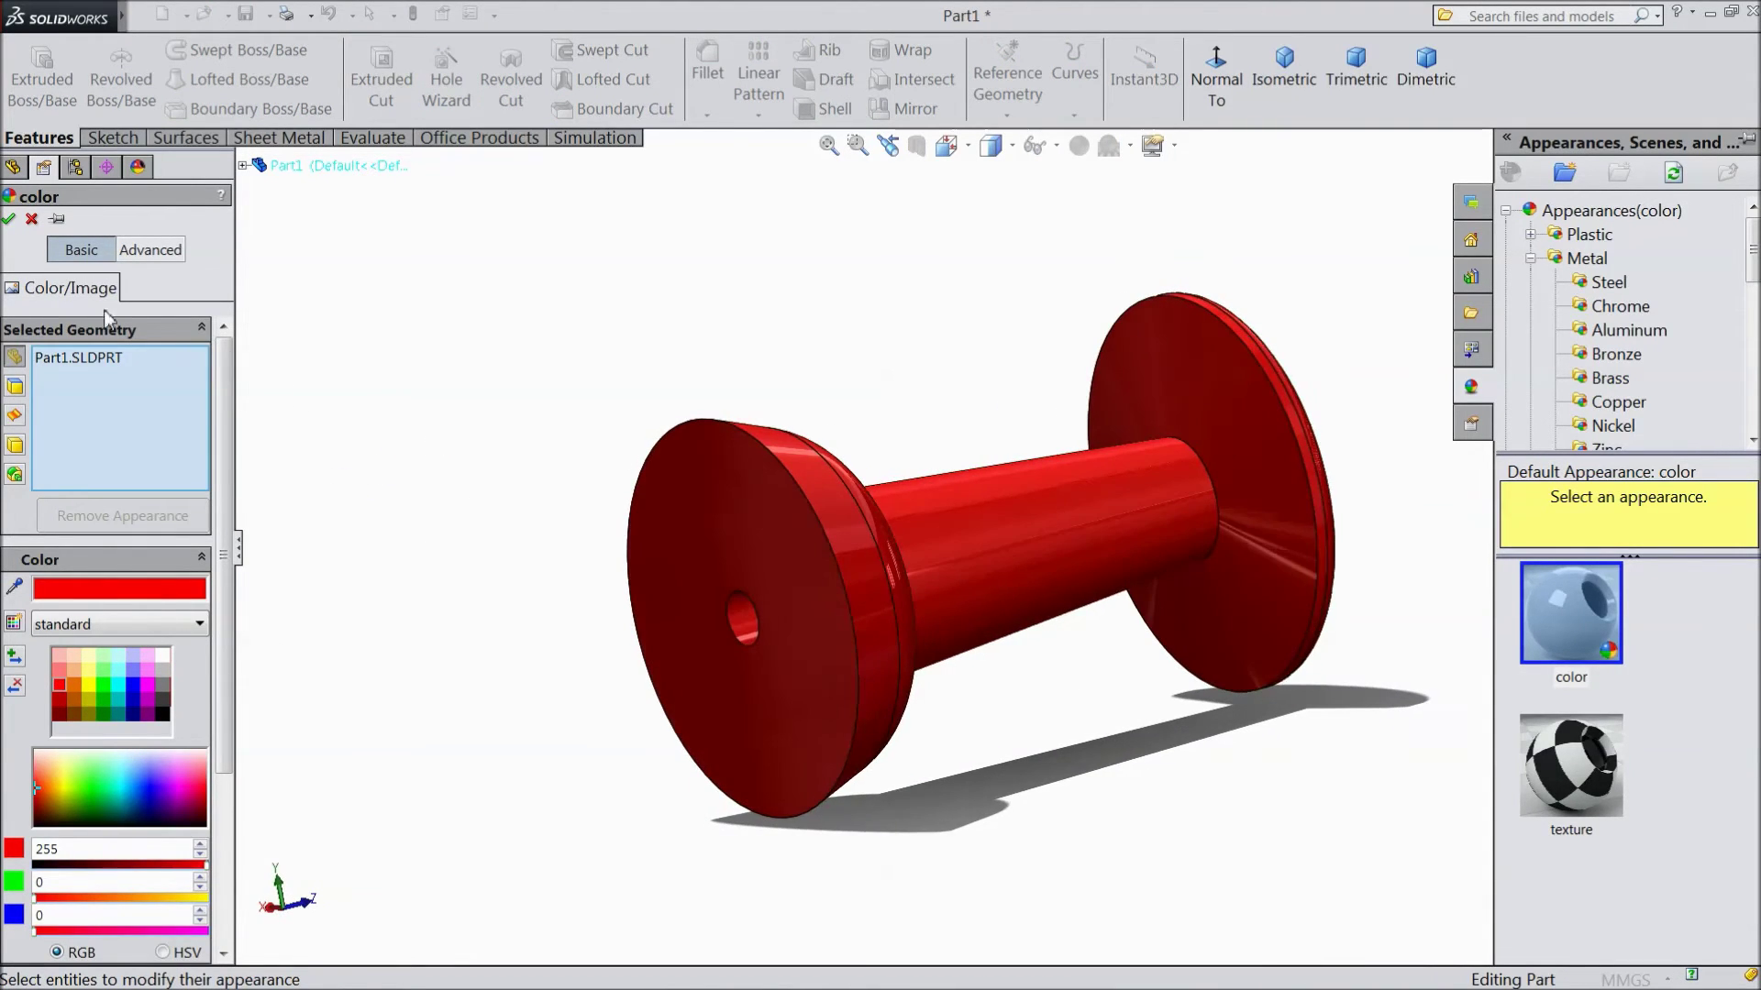
left_click(10, 220)
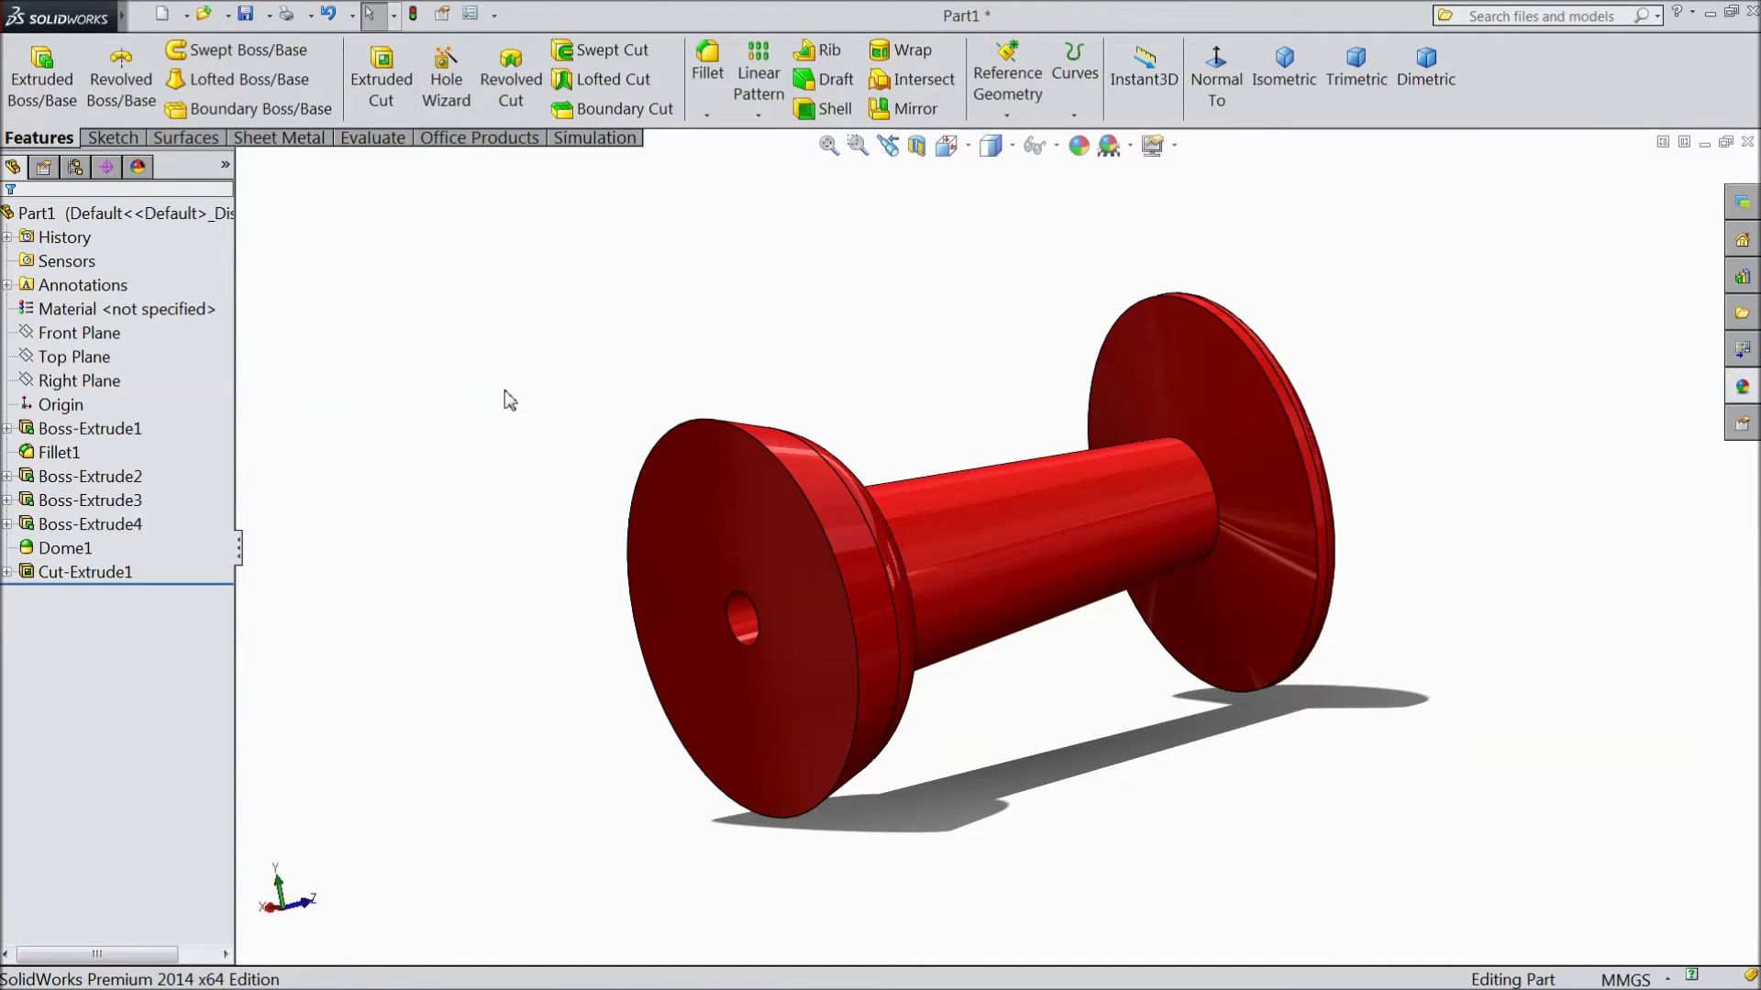
Start a sketch on the flat bottom face of the blind centre hole and convert its circular edge into sketch geometry.
middle_click_drag(505, 389, 587, 345)
scroll(1061, 554, "down", 3)
middle_click_drag(523, 459, 468, 425)
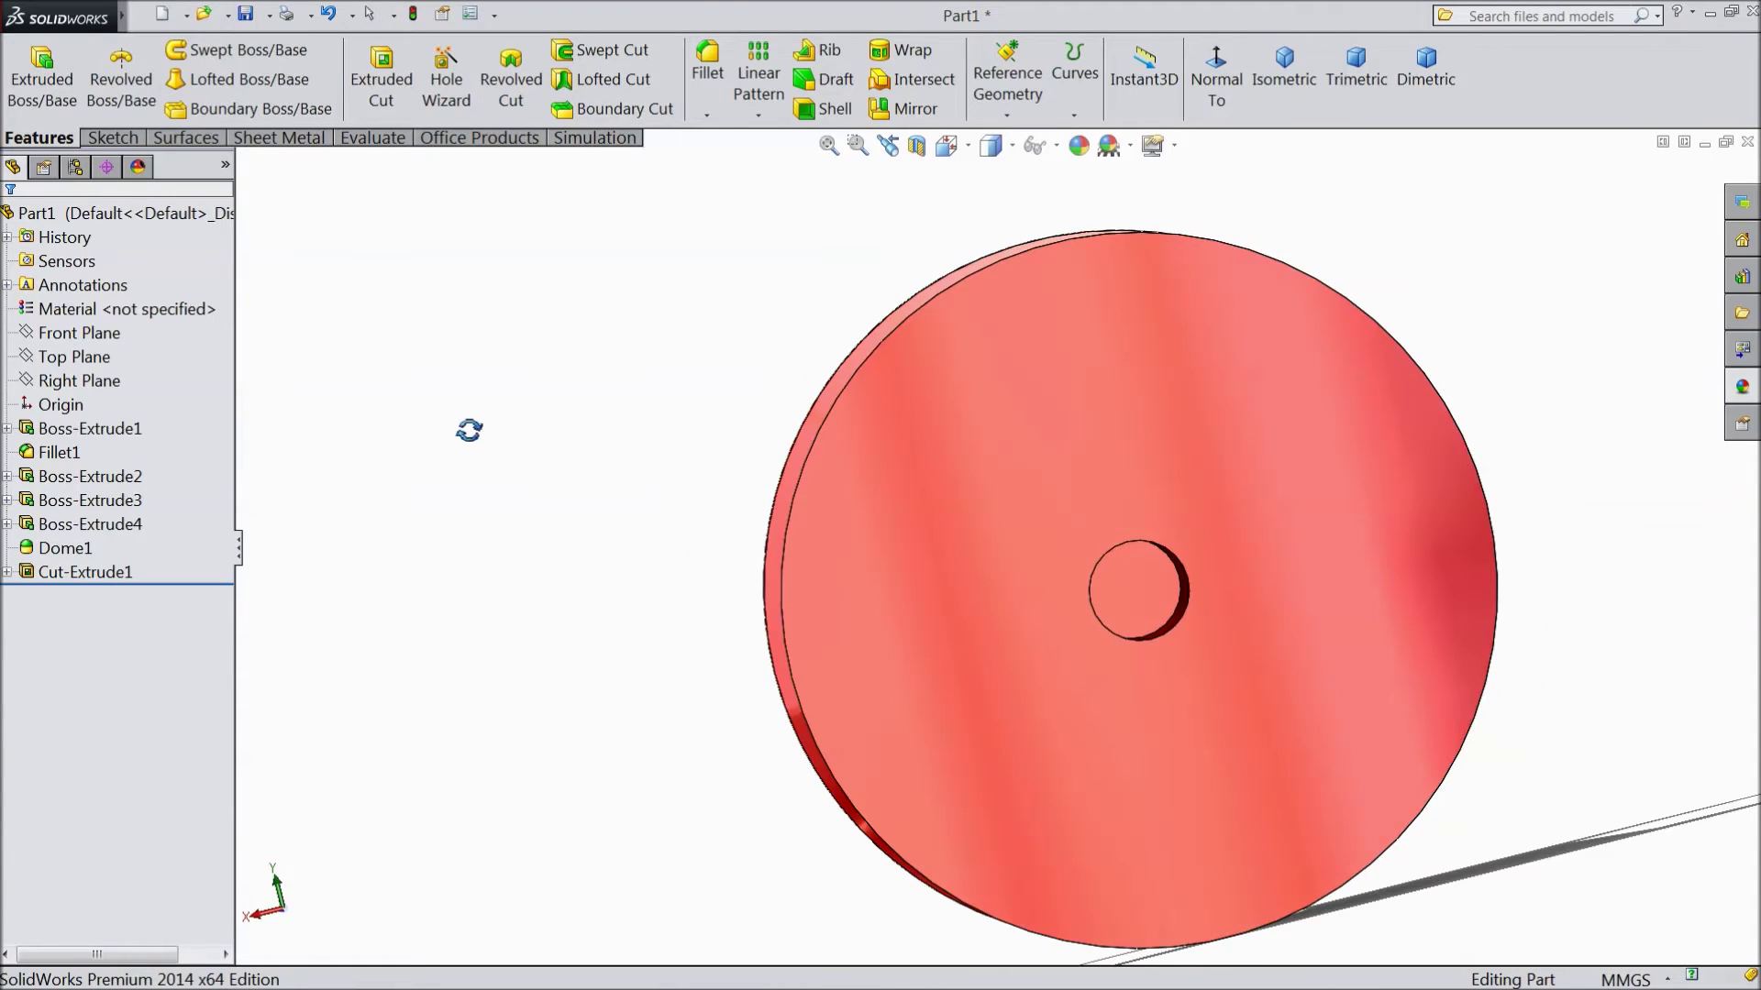
left_click(1137, 605)
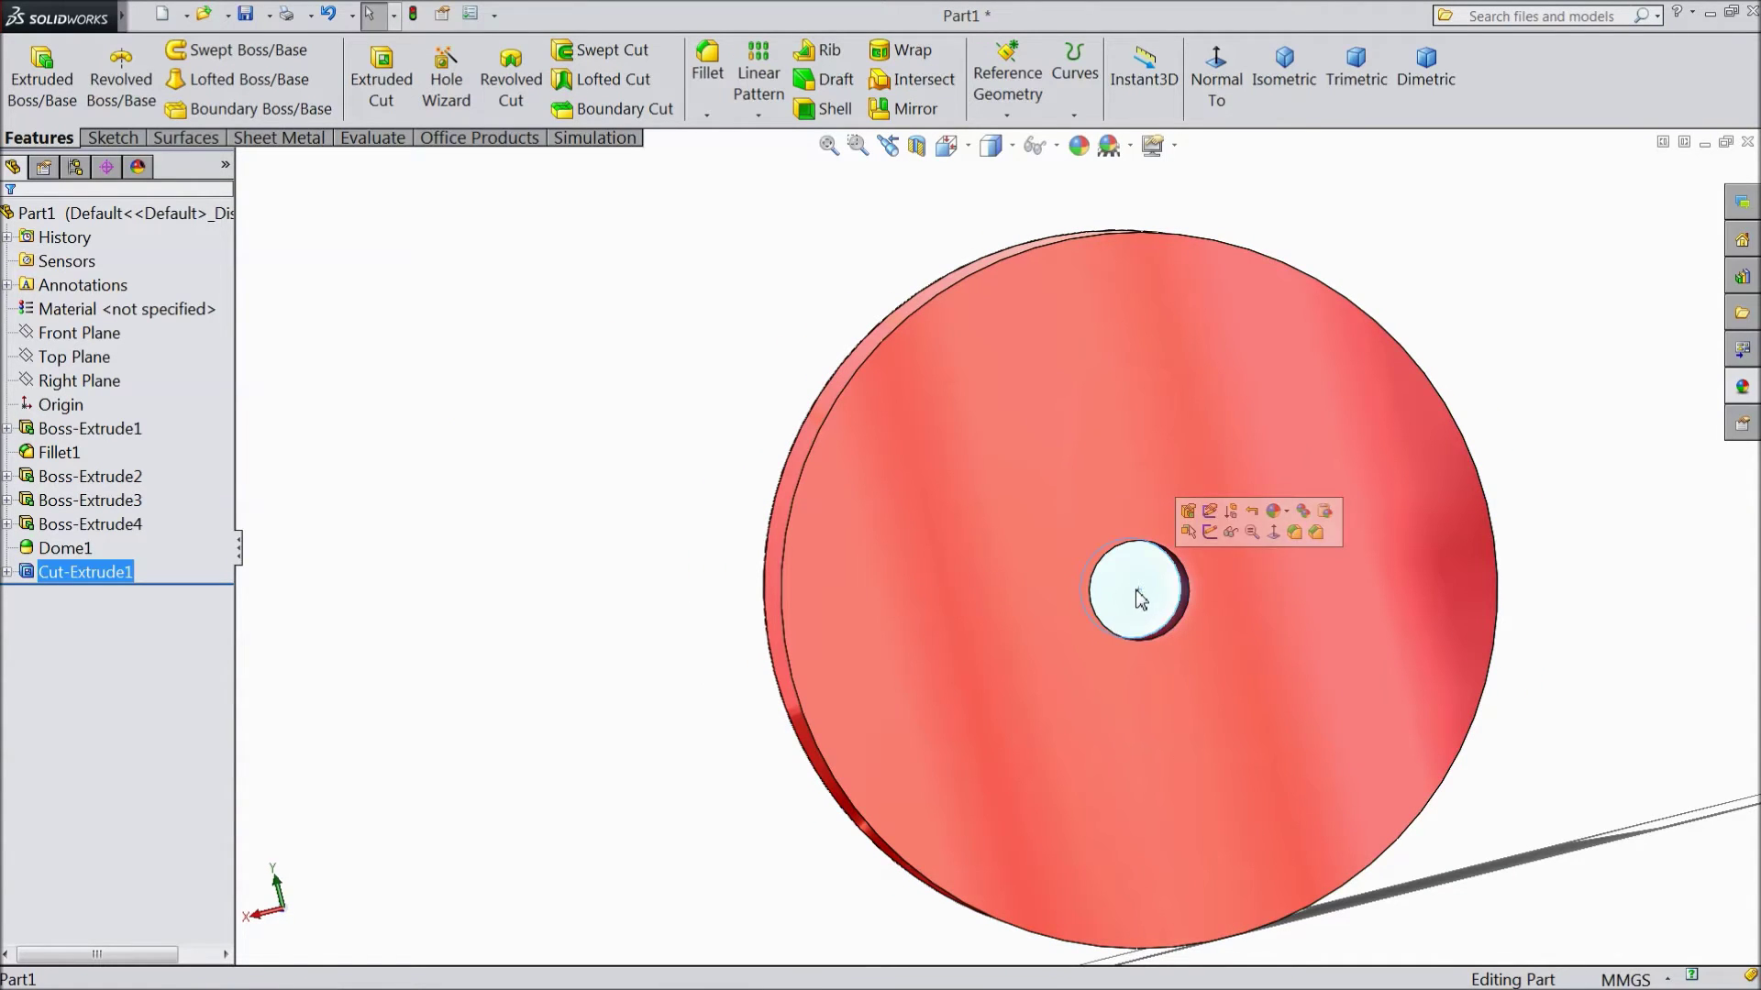
left_click(1211, 533)
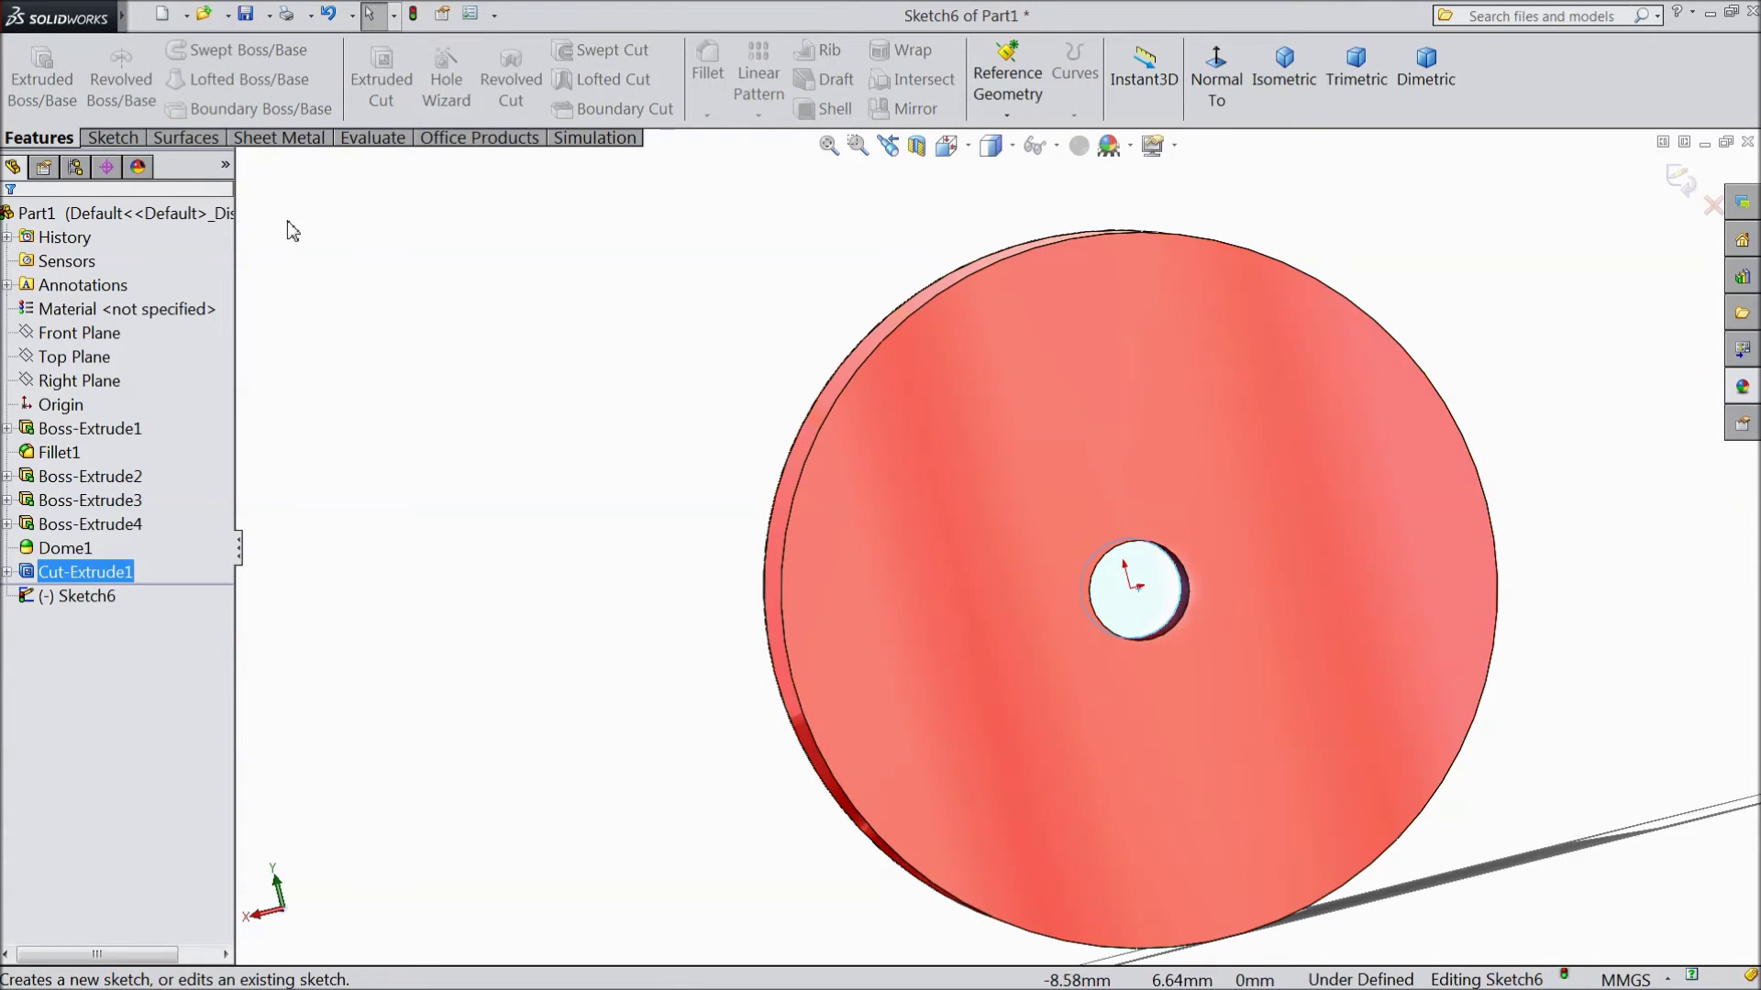
left_click(97, 140)
left_click(198, 49)
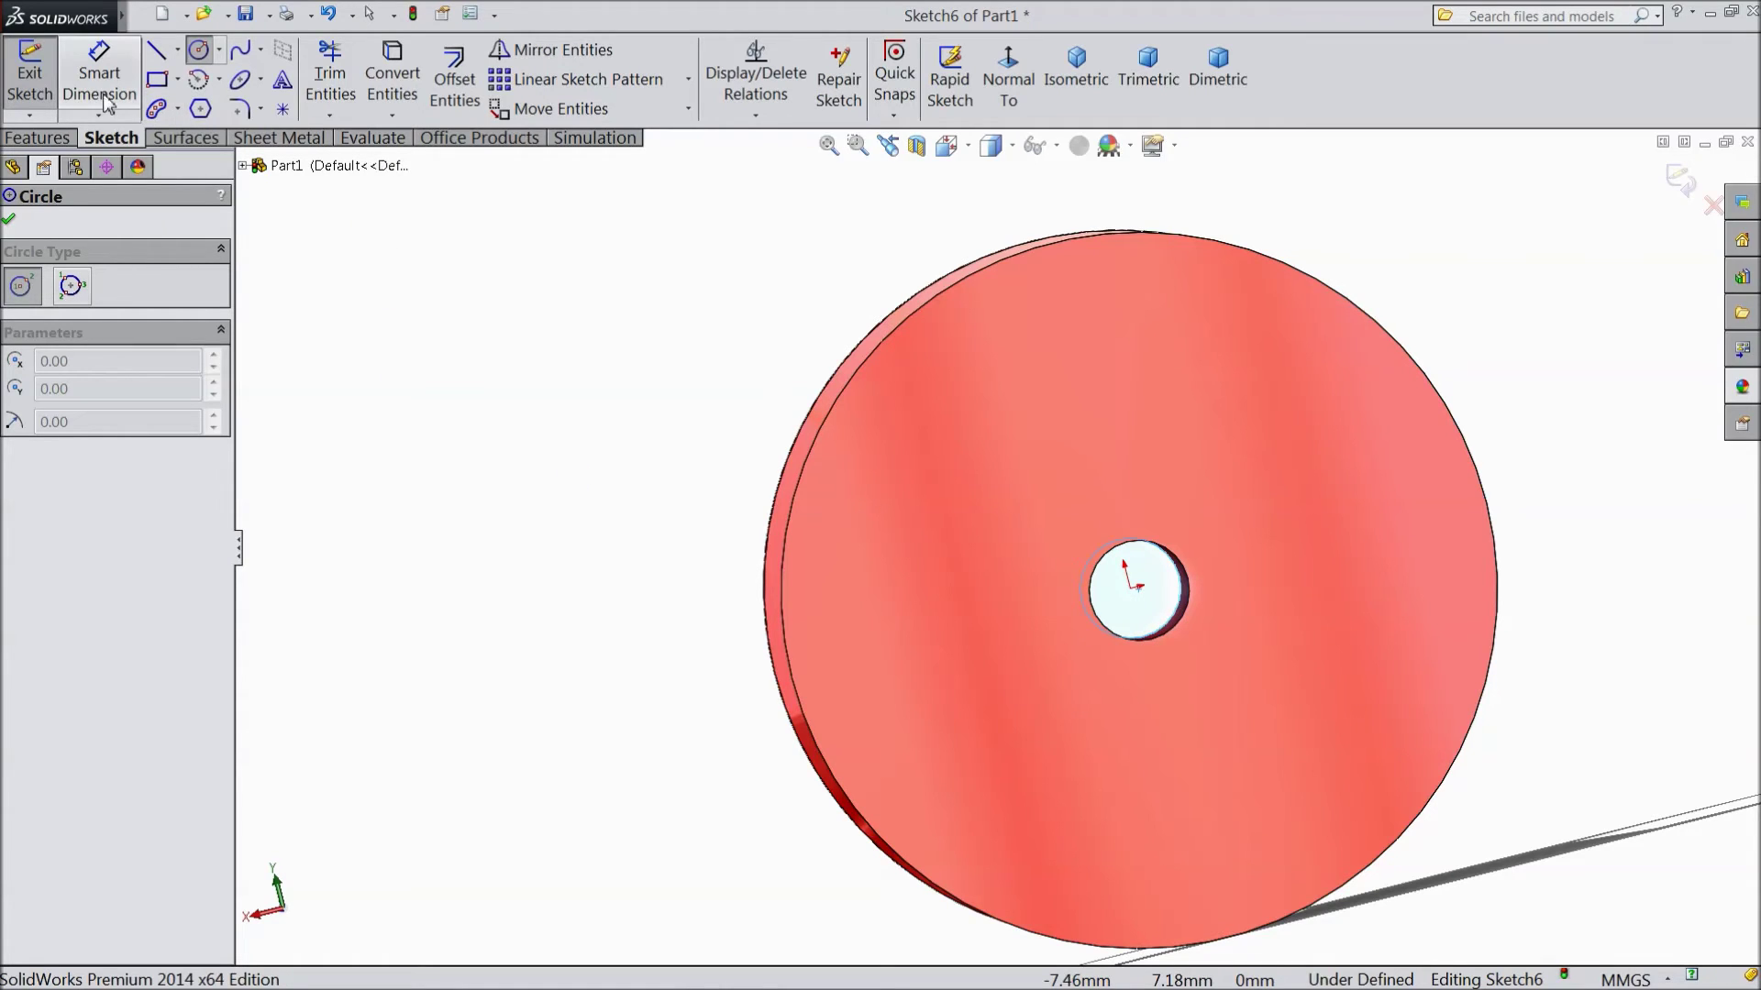
left_click(9, 223)
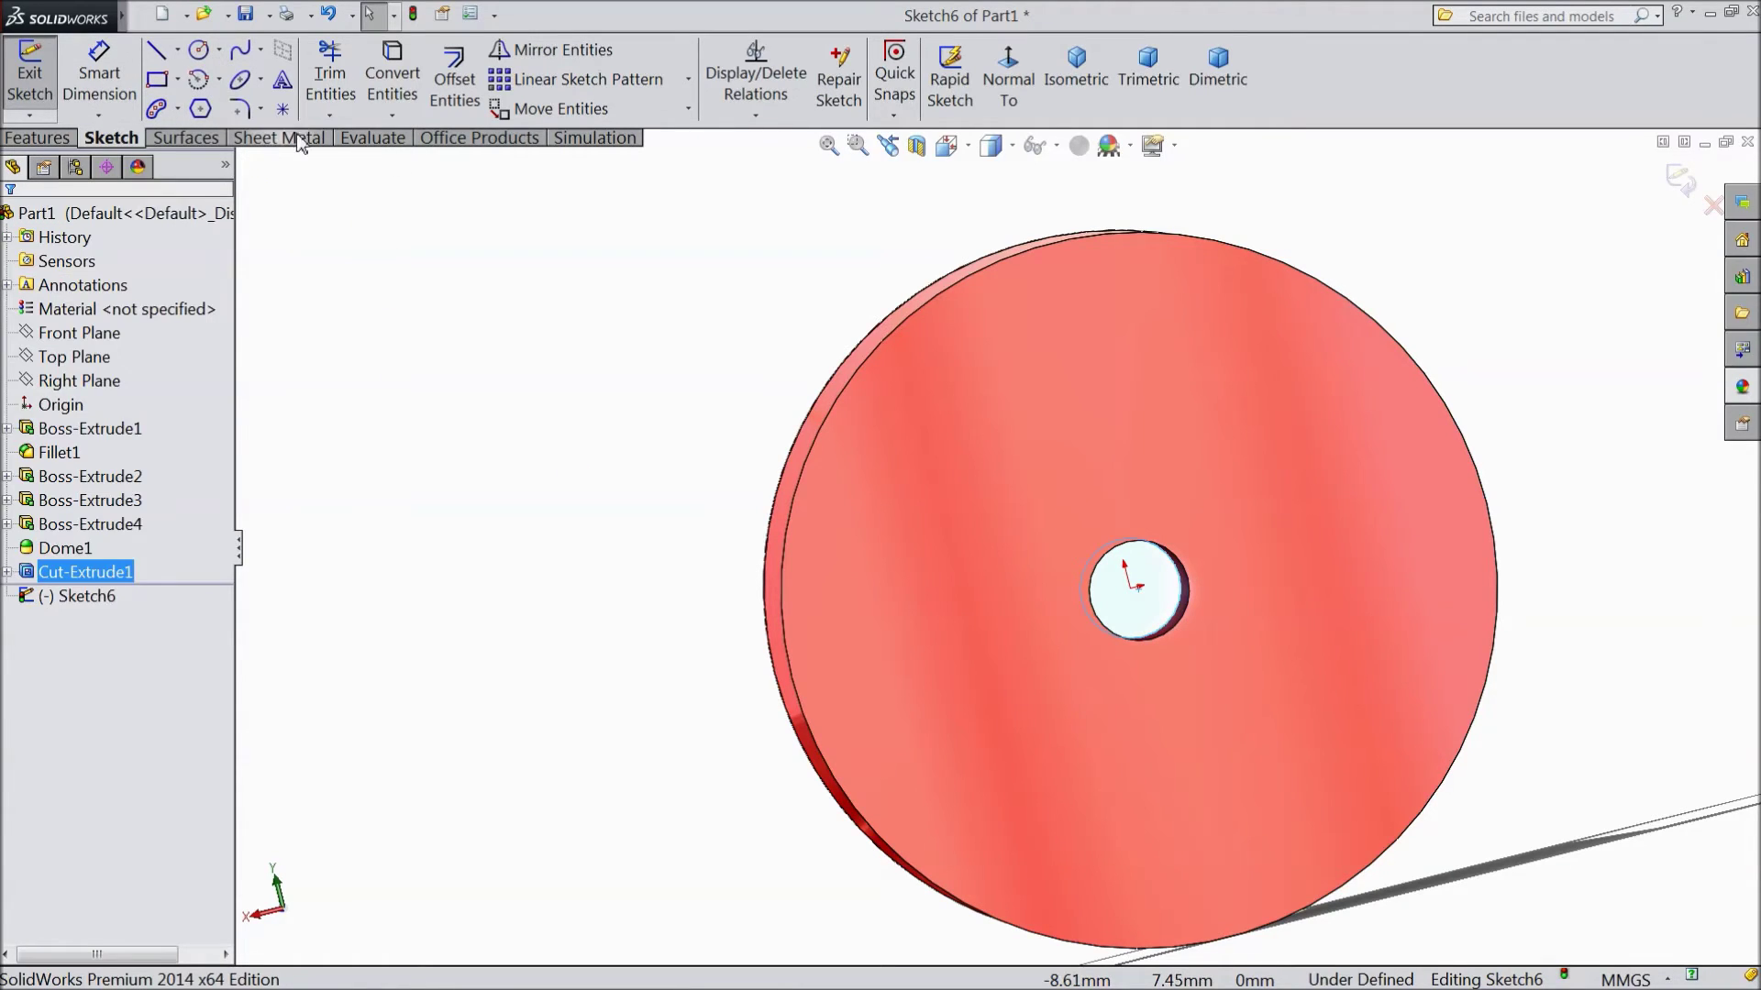
left_click(387, 89)
mouse_move(1187, 696)
middle_mouse_down()
mouse_move(1192, 609)
mouse_move(1152, 569)
mouse_move(1141, 587)
middle_mouse_up()
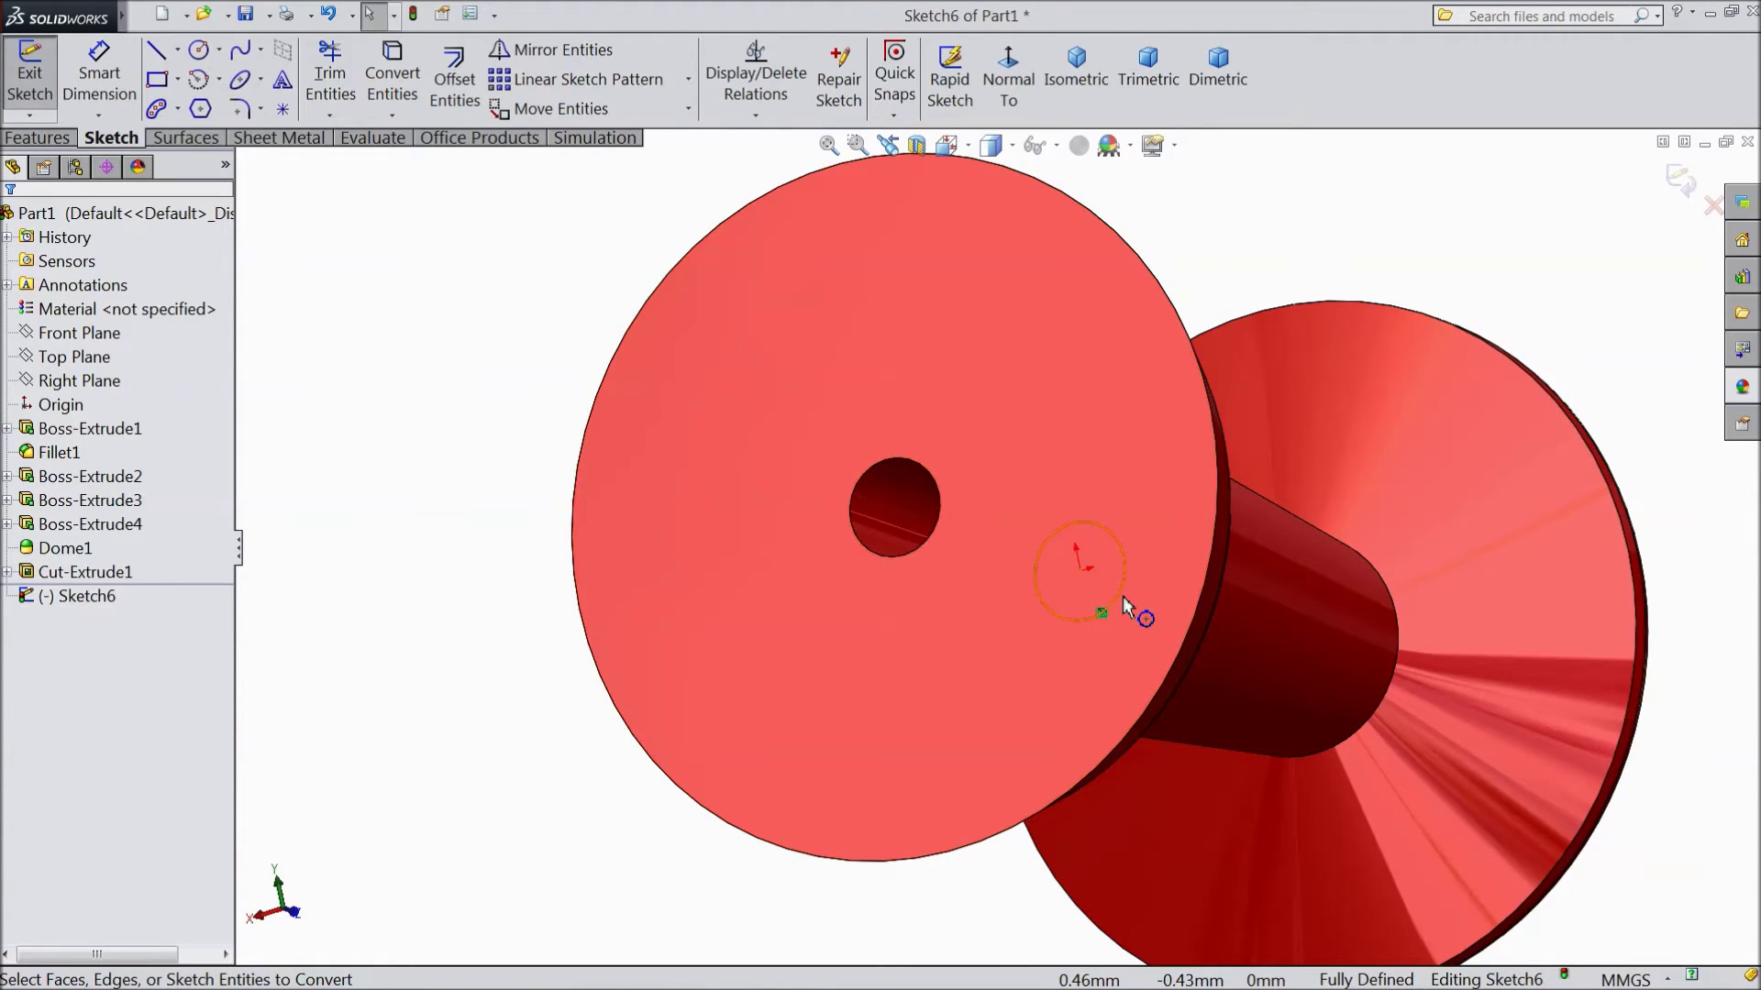
Extrude the converted circle as a blind boss 12.5 mm long, outward through the hole.
left_click(37, 138)
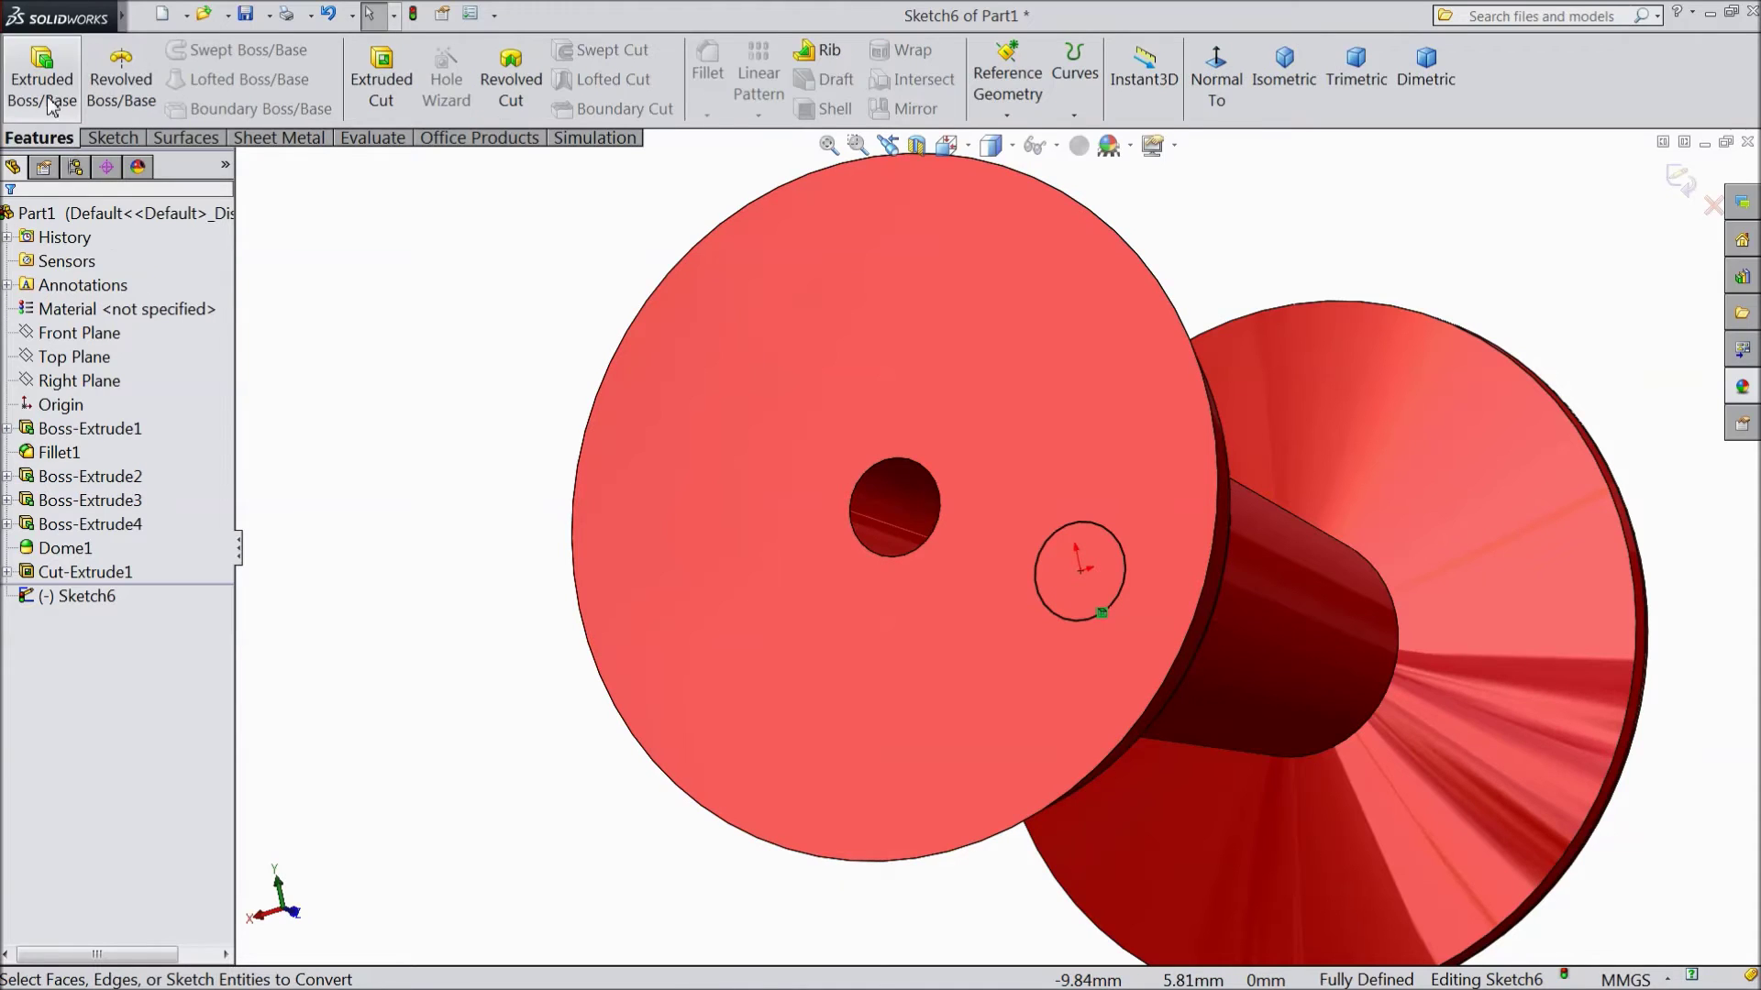
left_click(45, 101)
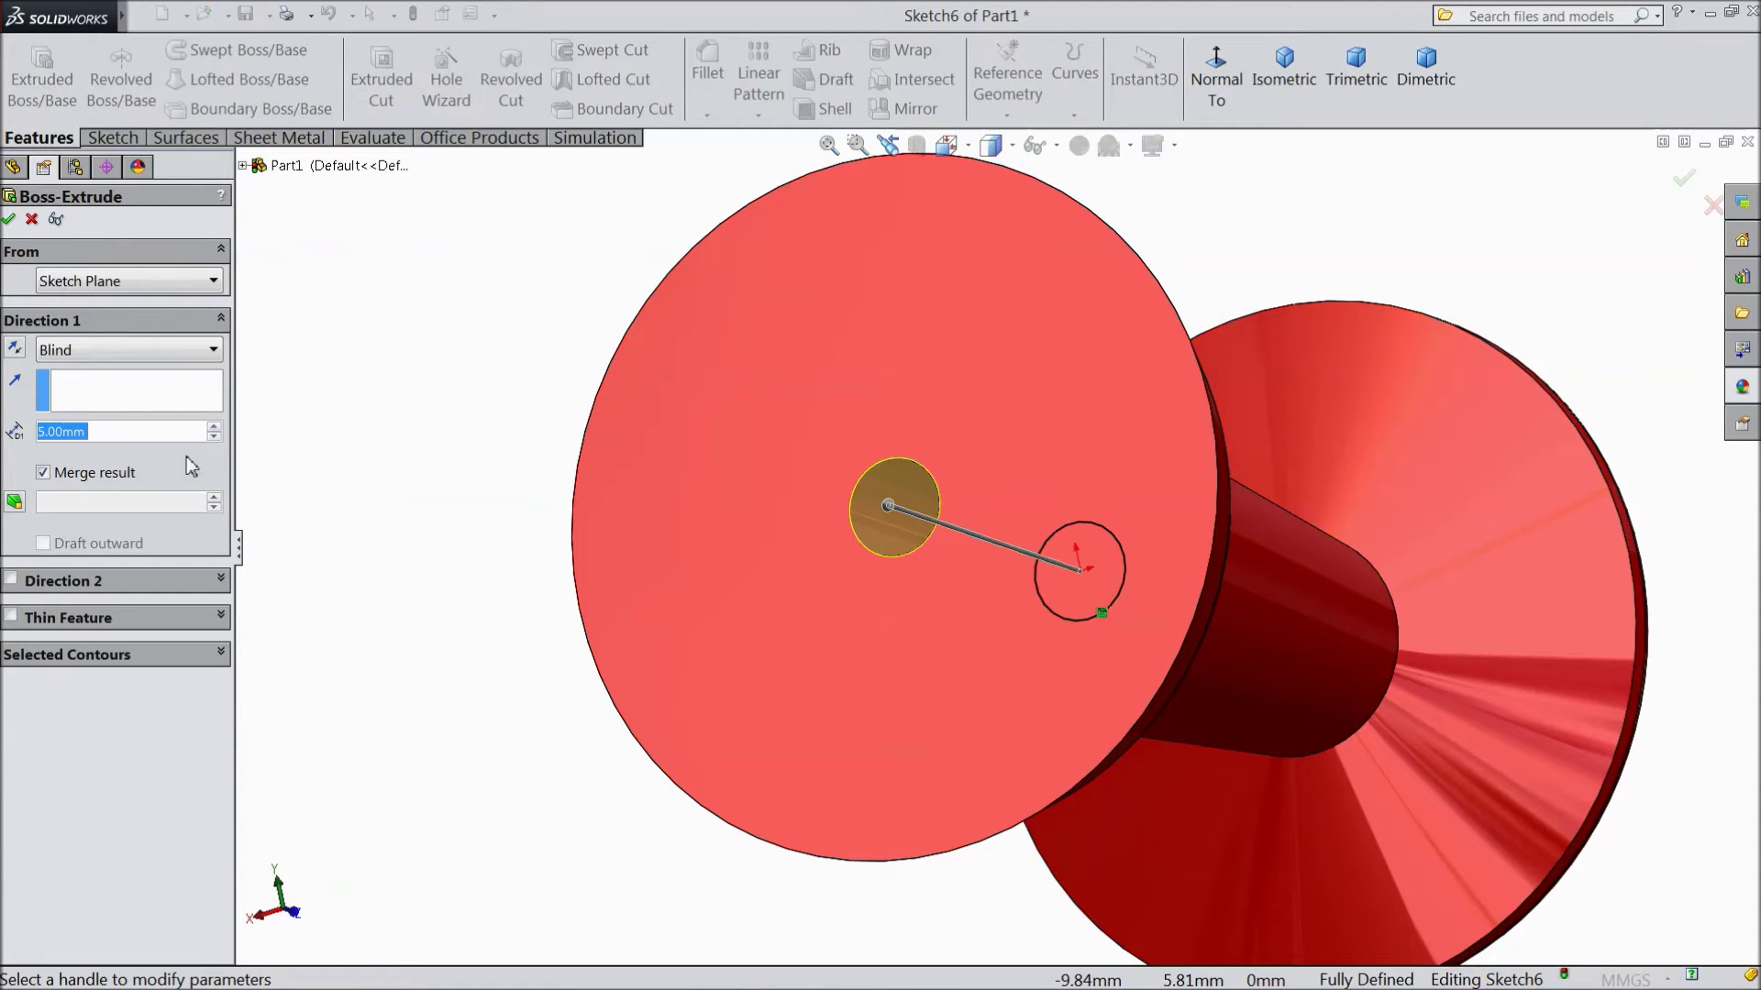
type("12.5")
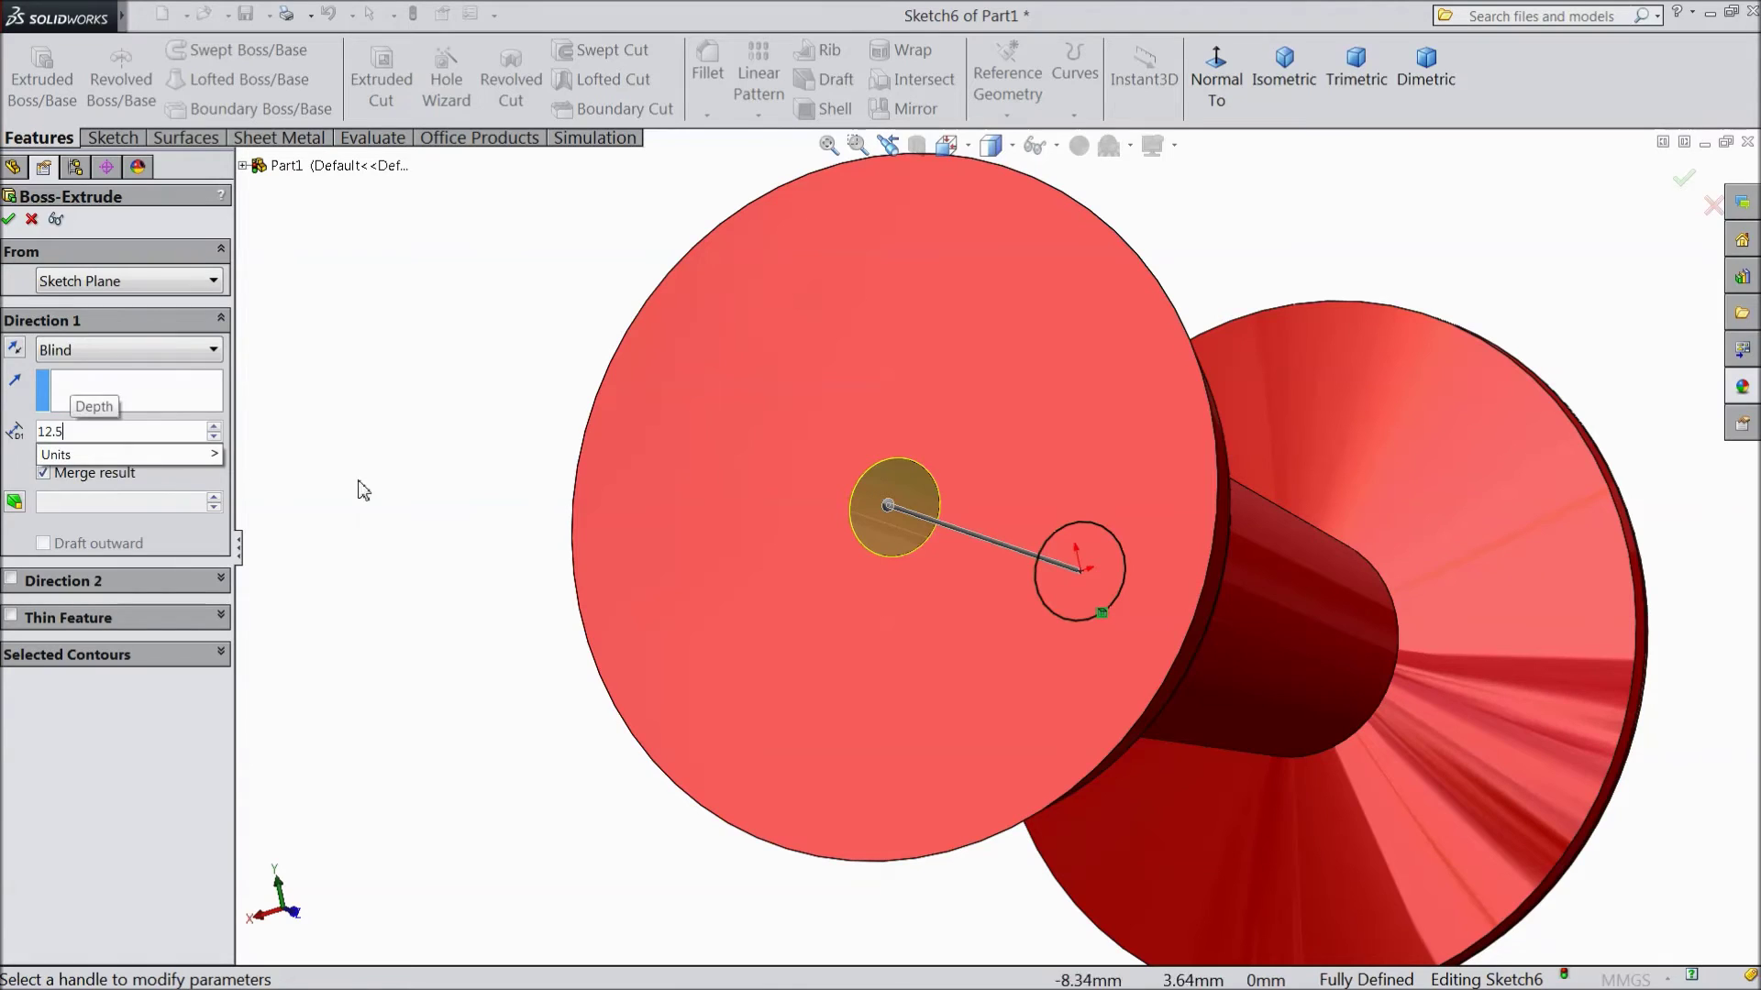
key("Return")
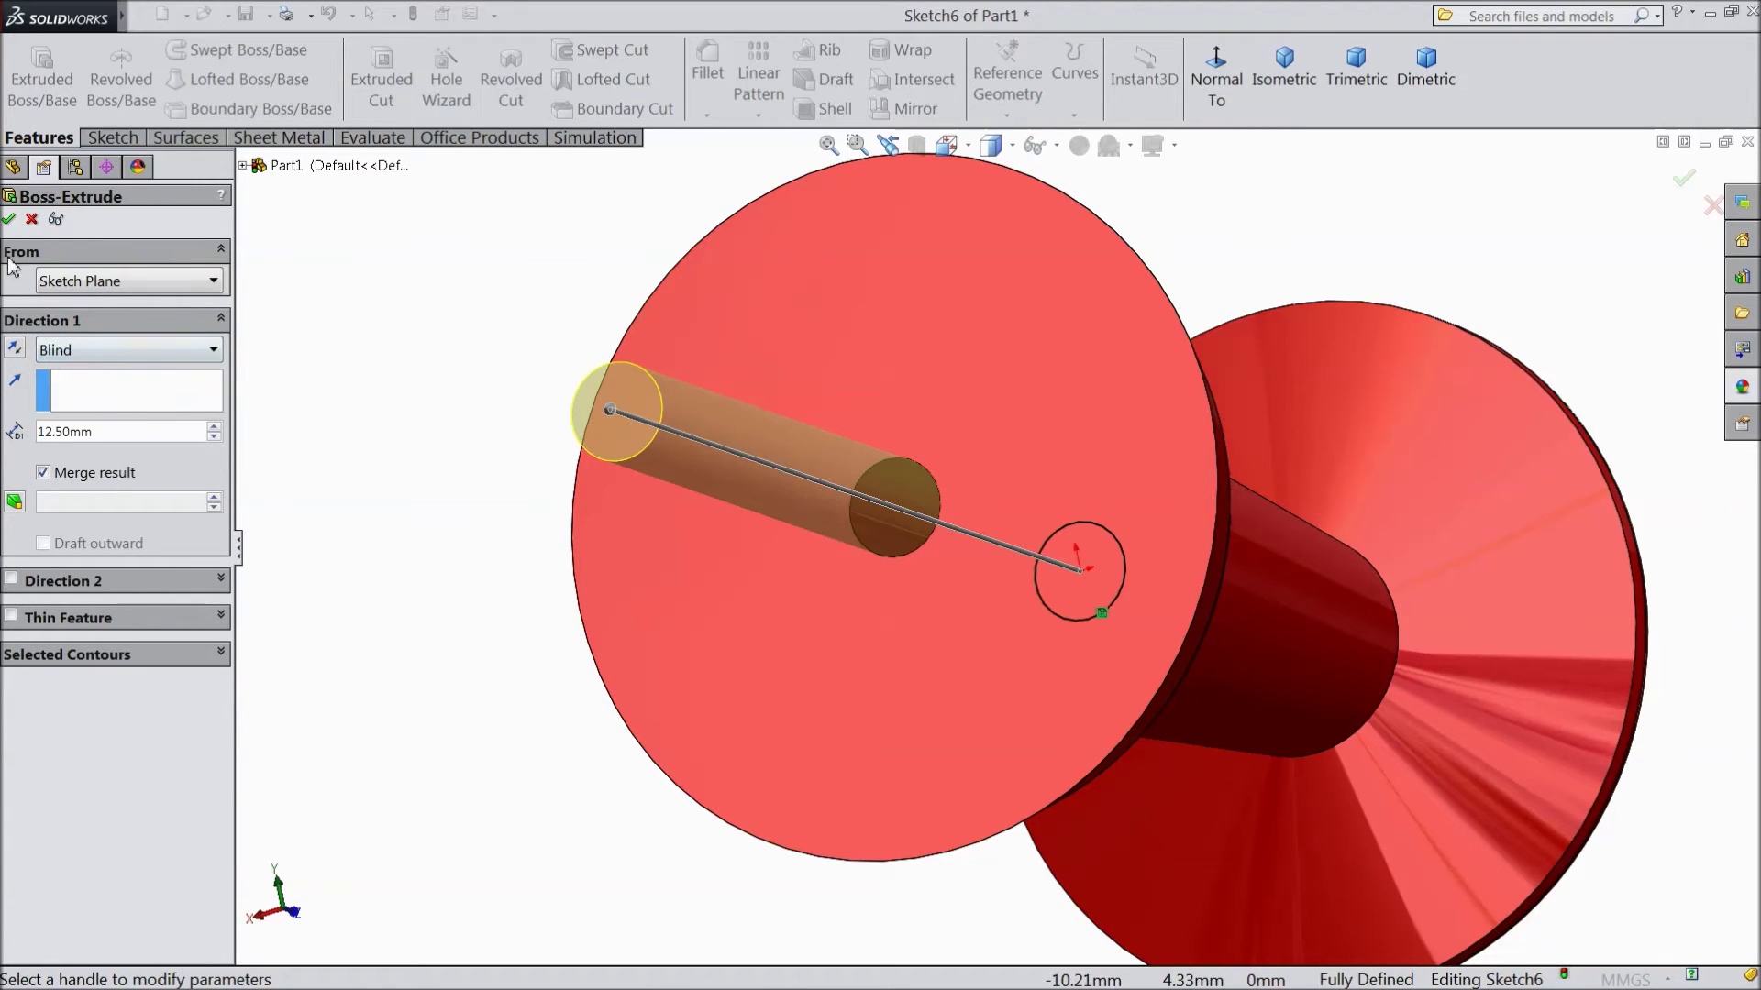
left_click(9, 219)
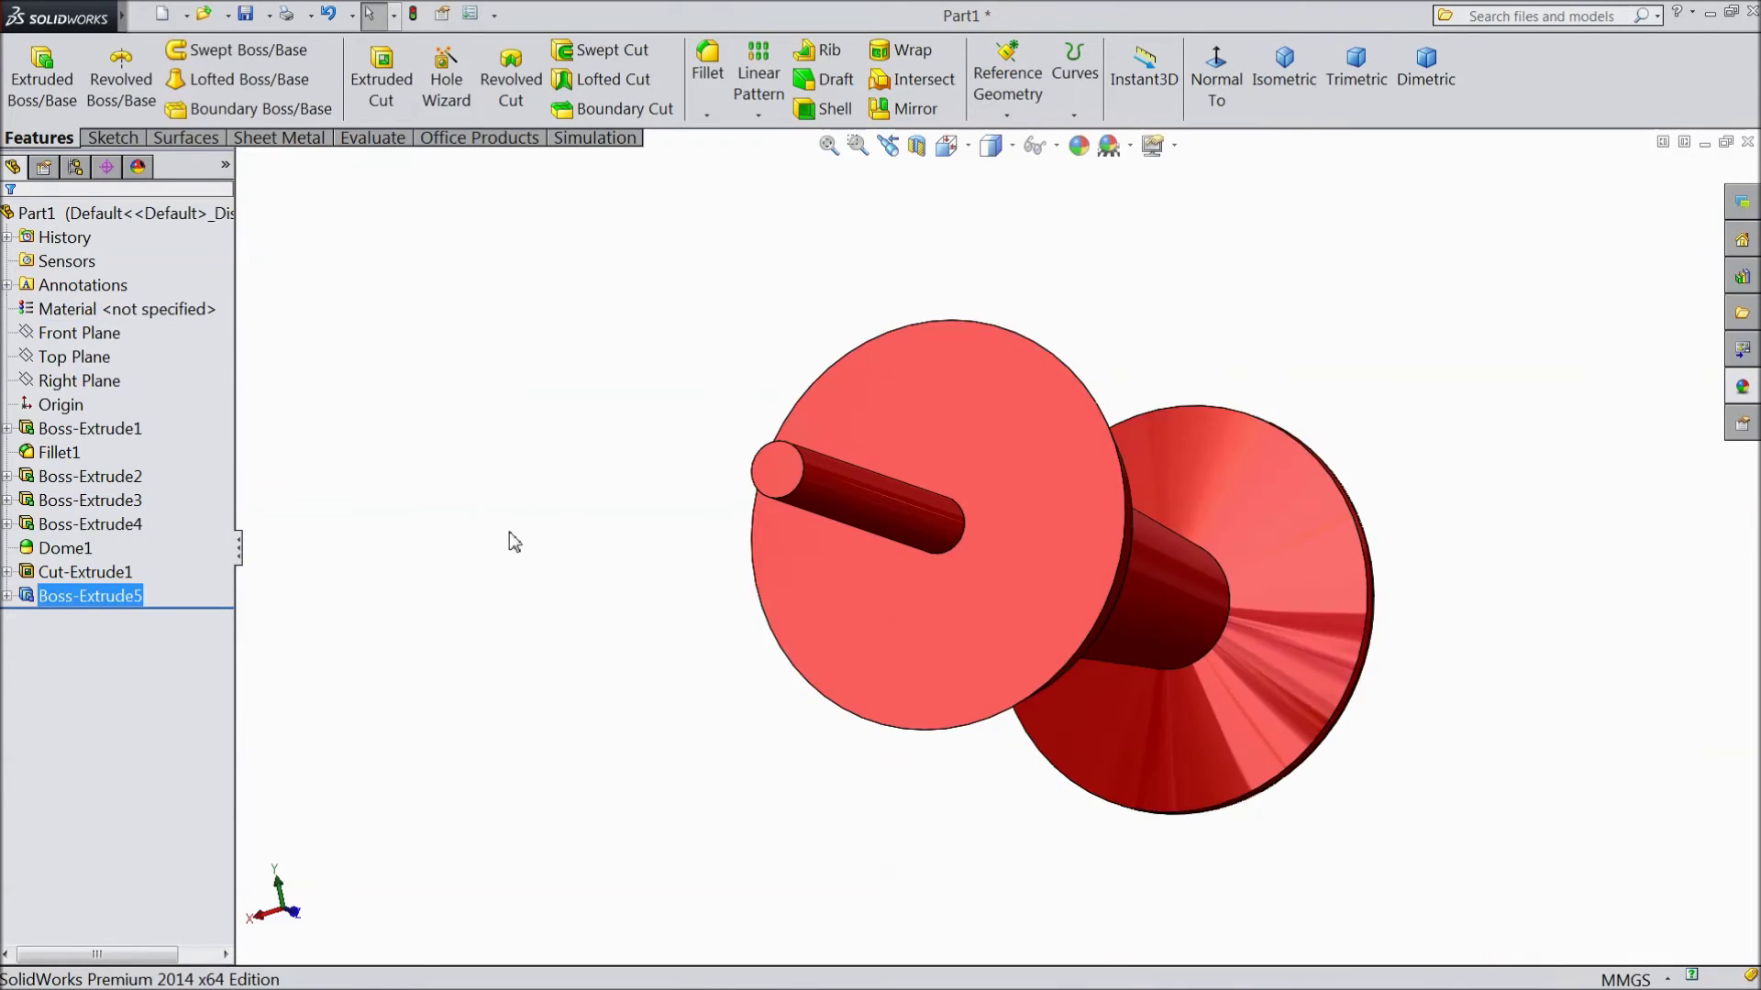
Edit the pin's extrusion and turn off Merge result so that it becomes a separate body.
middle_click_drag(509, 532, 503, 609)
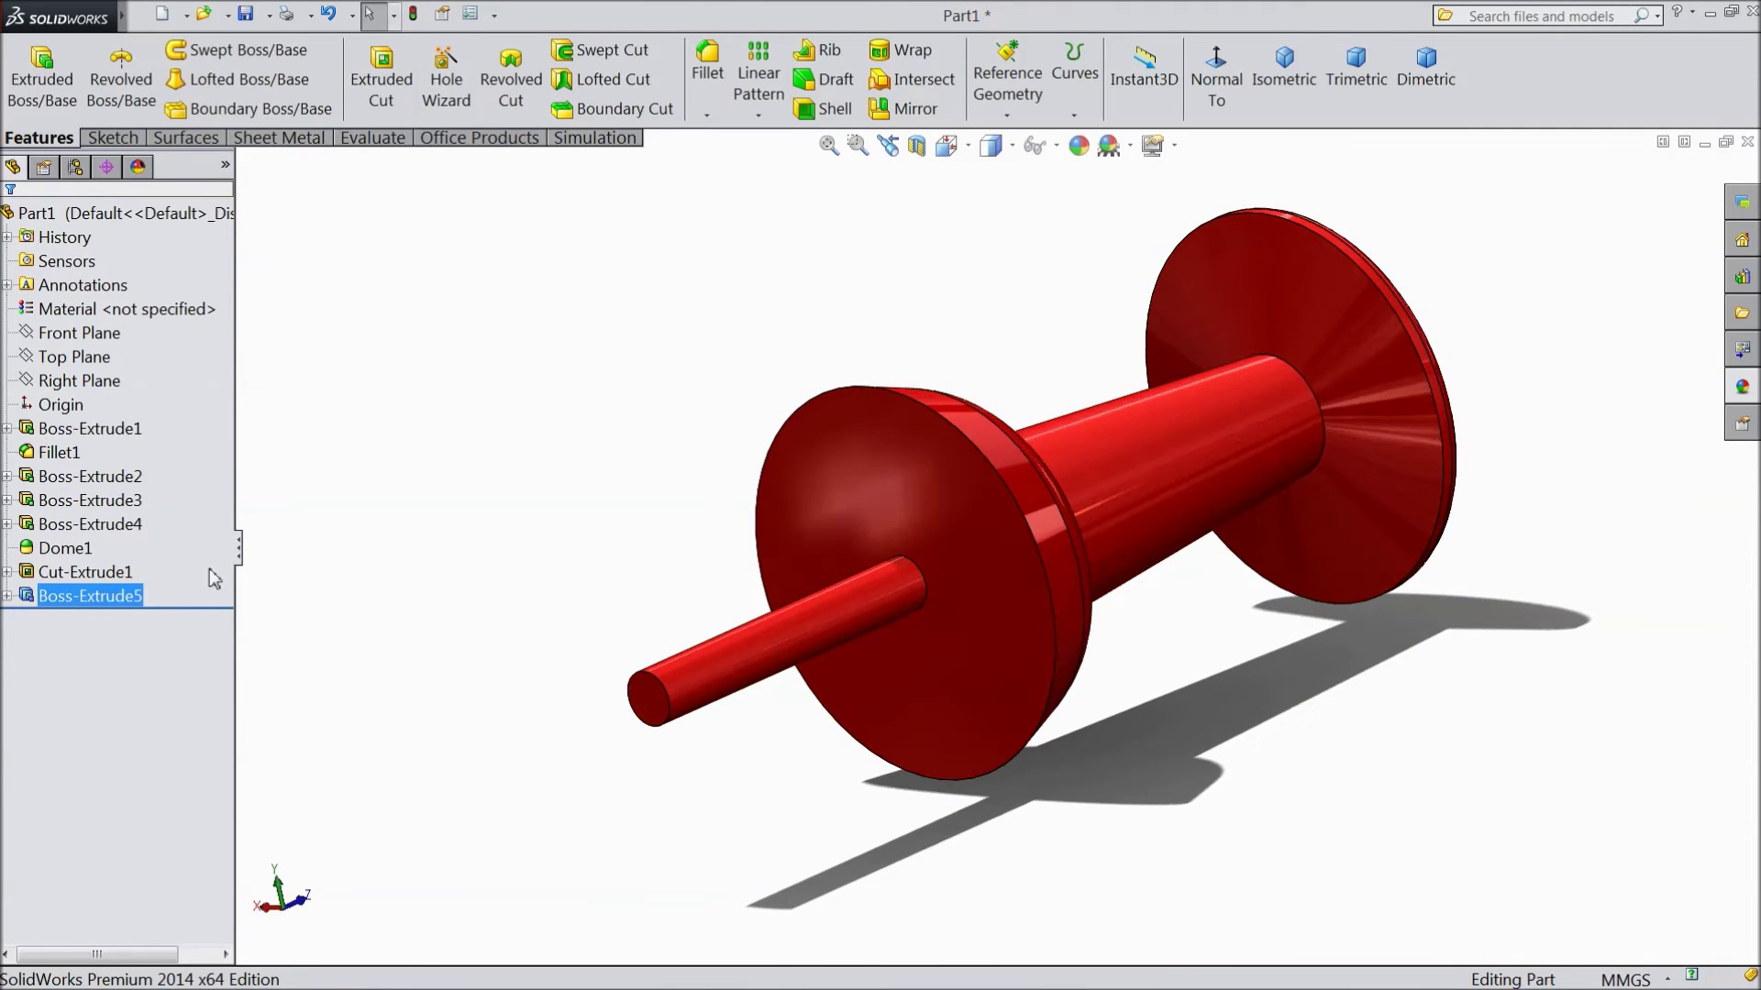
right_click(26, 604)
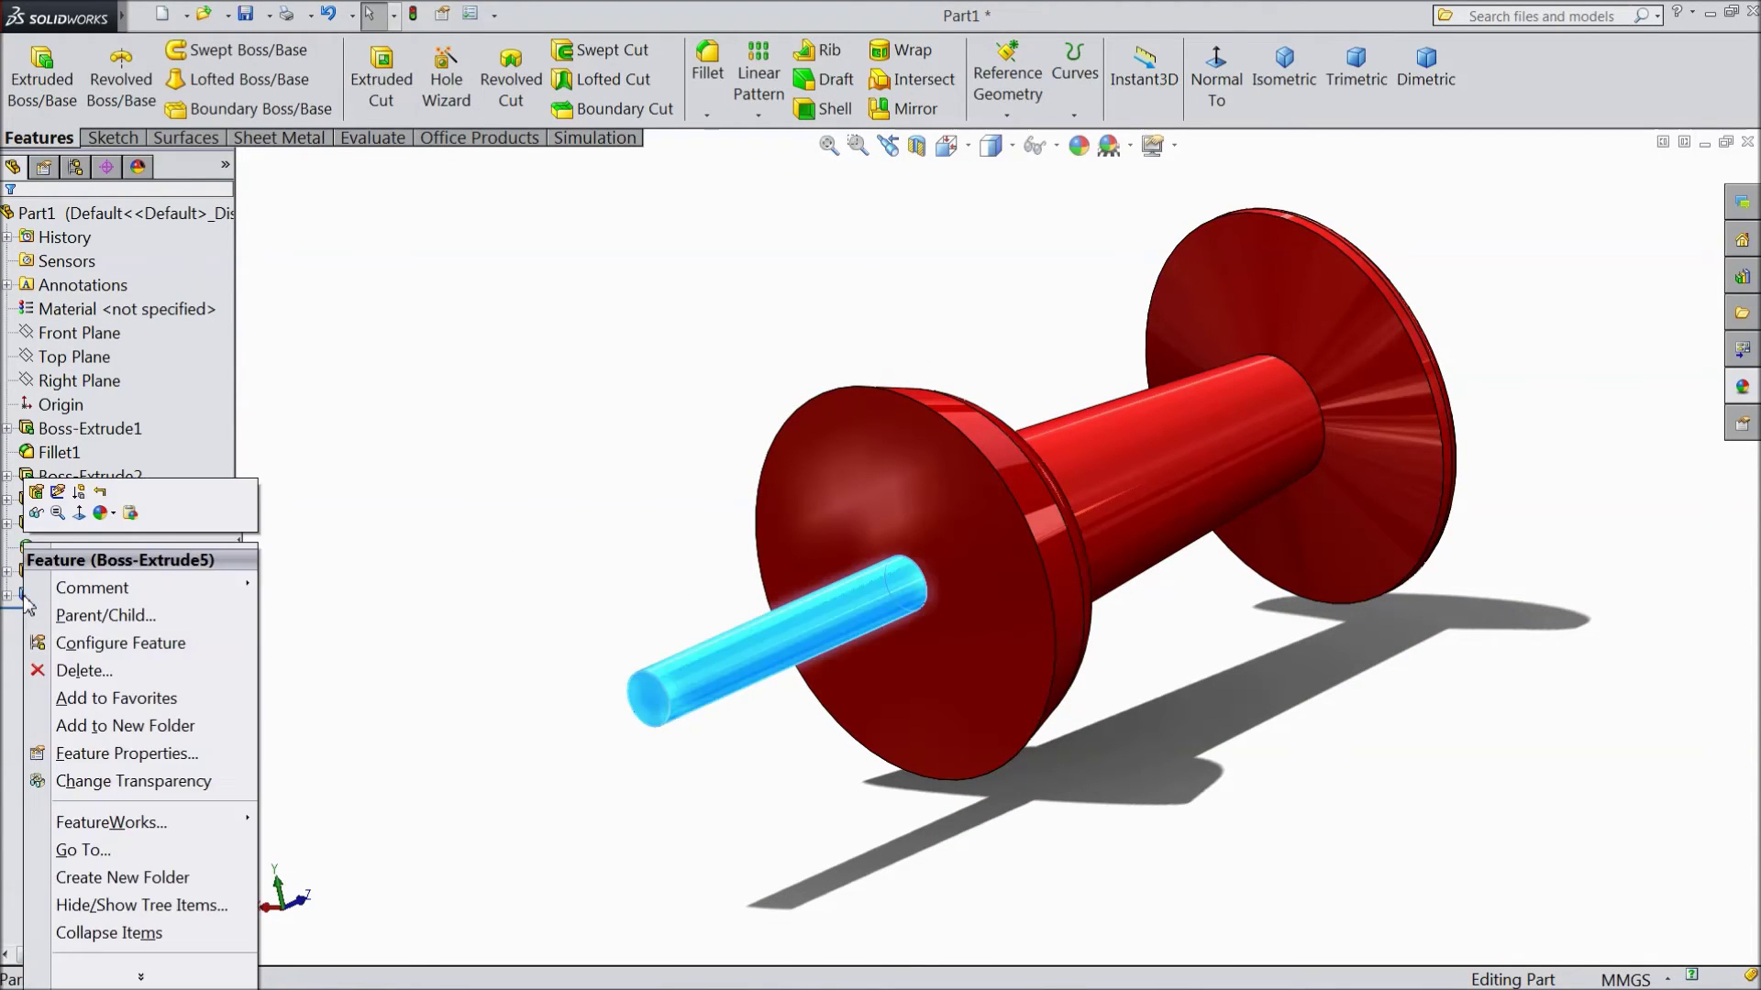
left_click(37, 493)
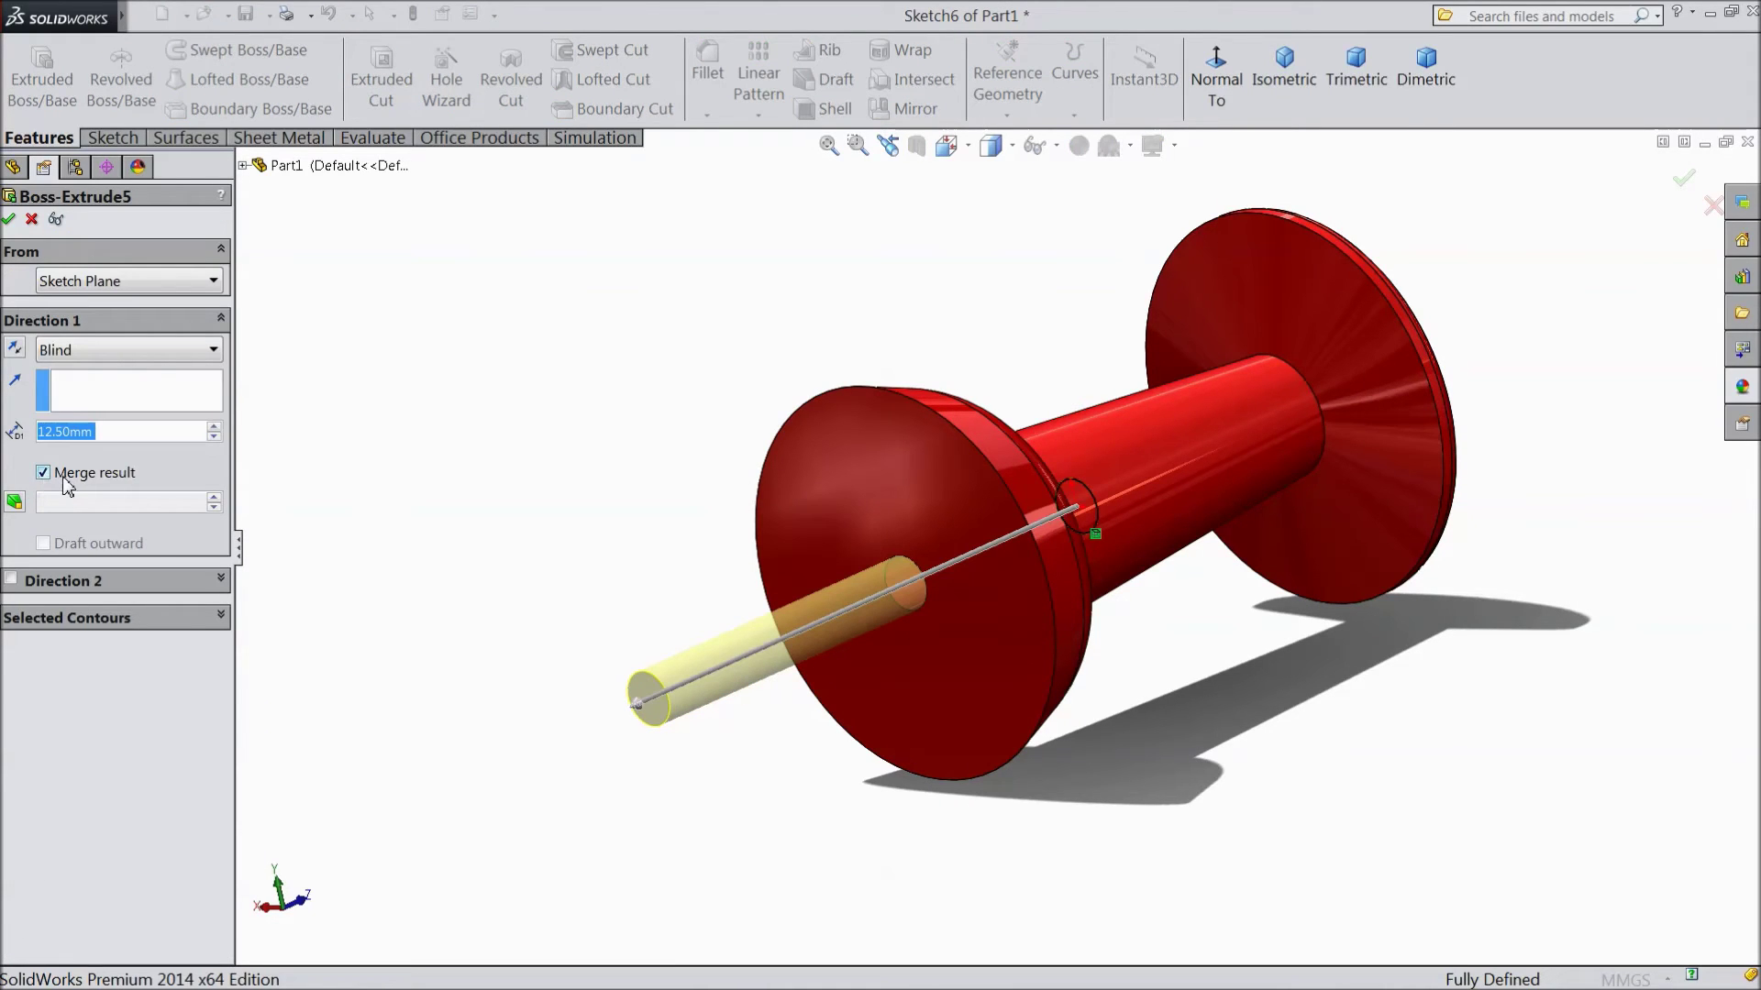
left_click(44, 473)
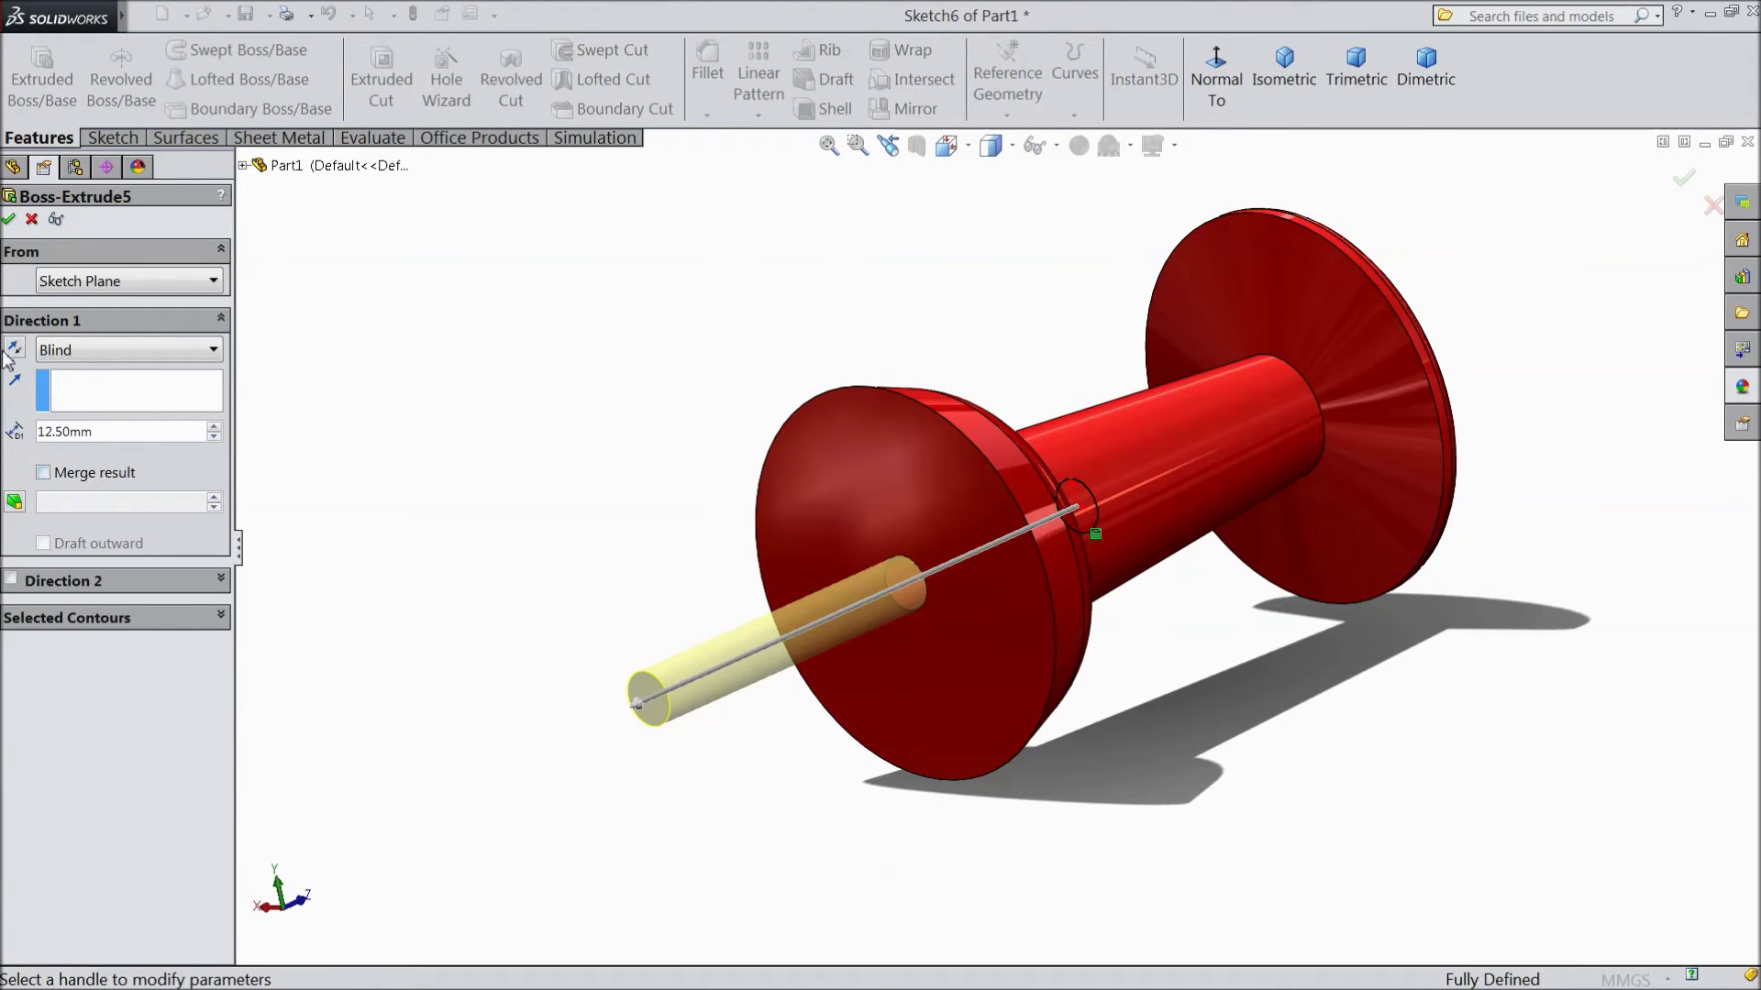
left_click(10, 220)
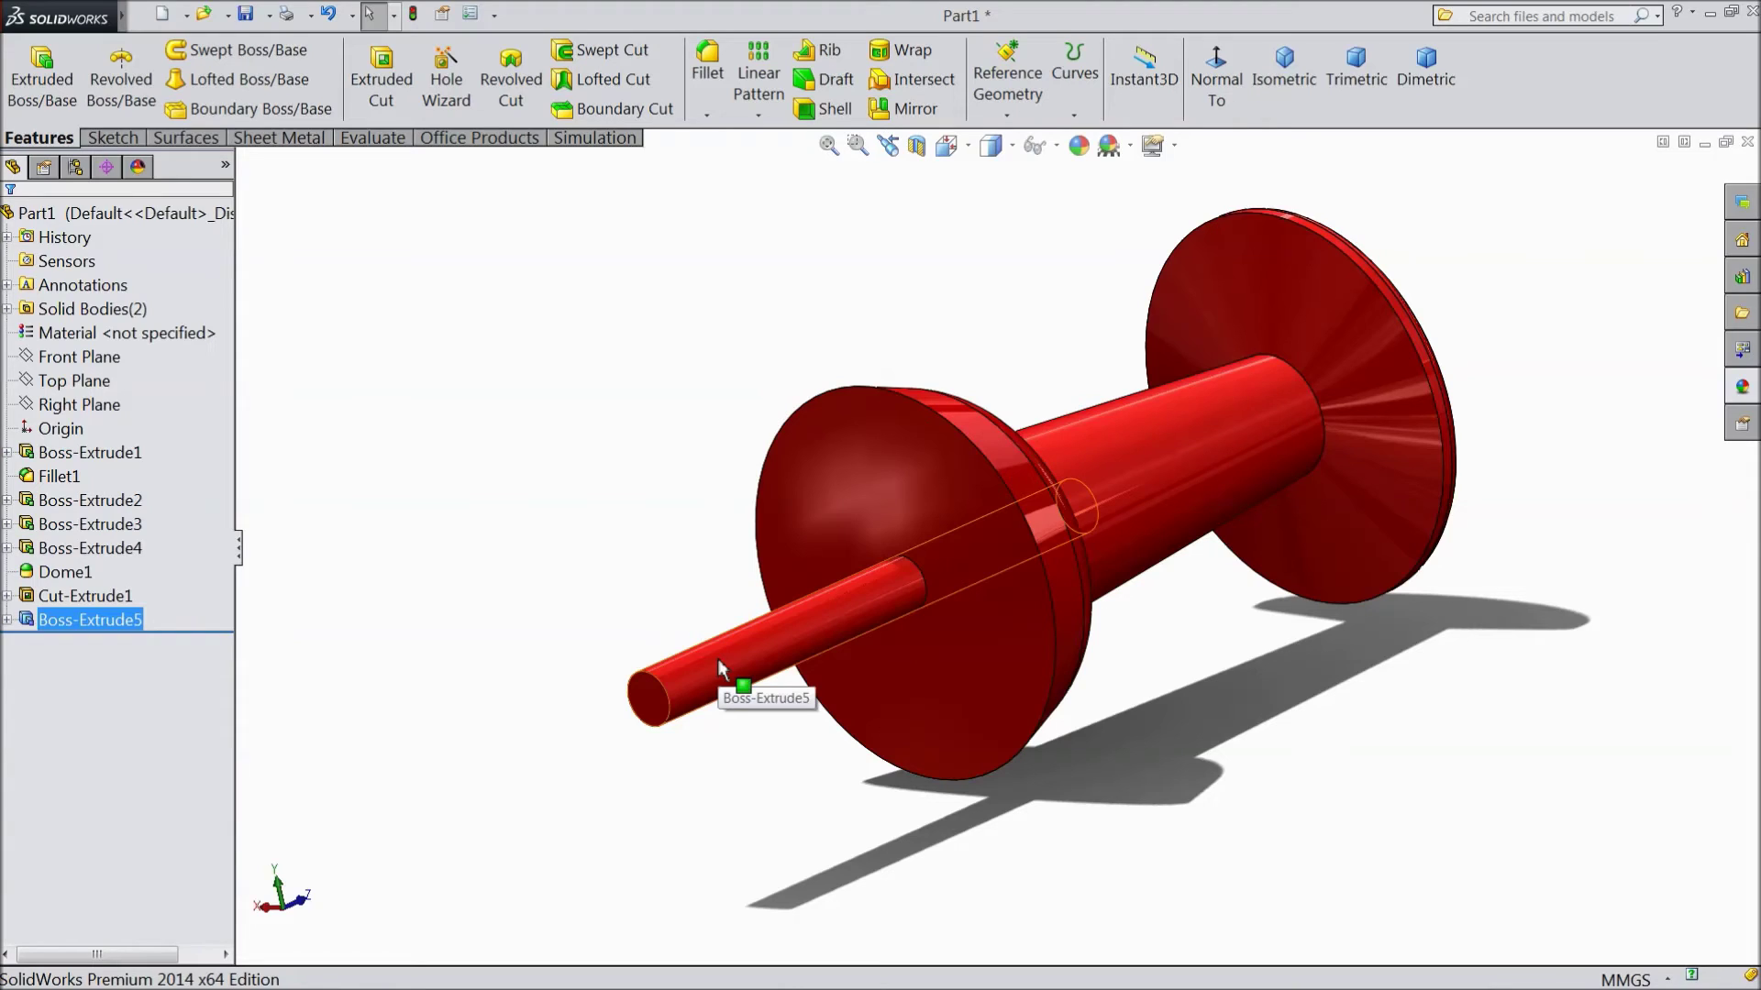
Apply the chromium plate appearance from the Chrome metals to the pin extrusion.
left_click(717, 658)
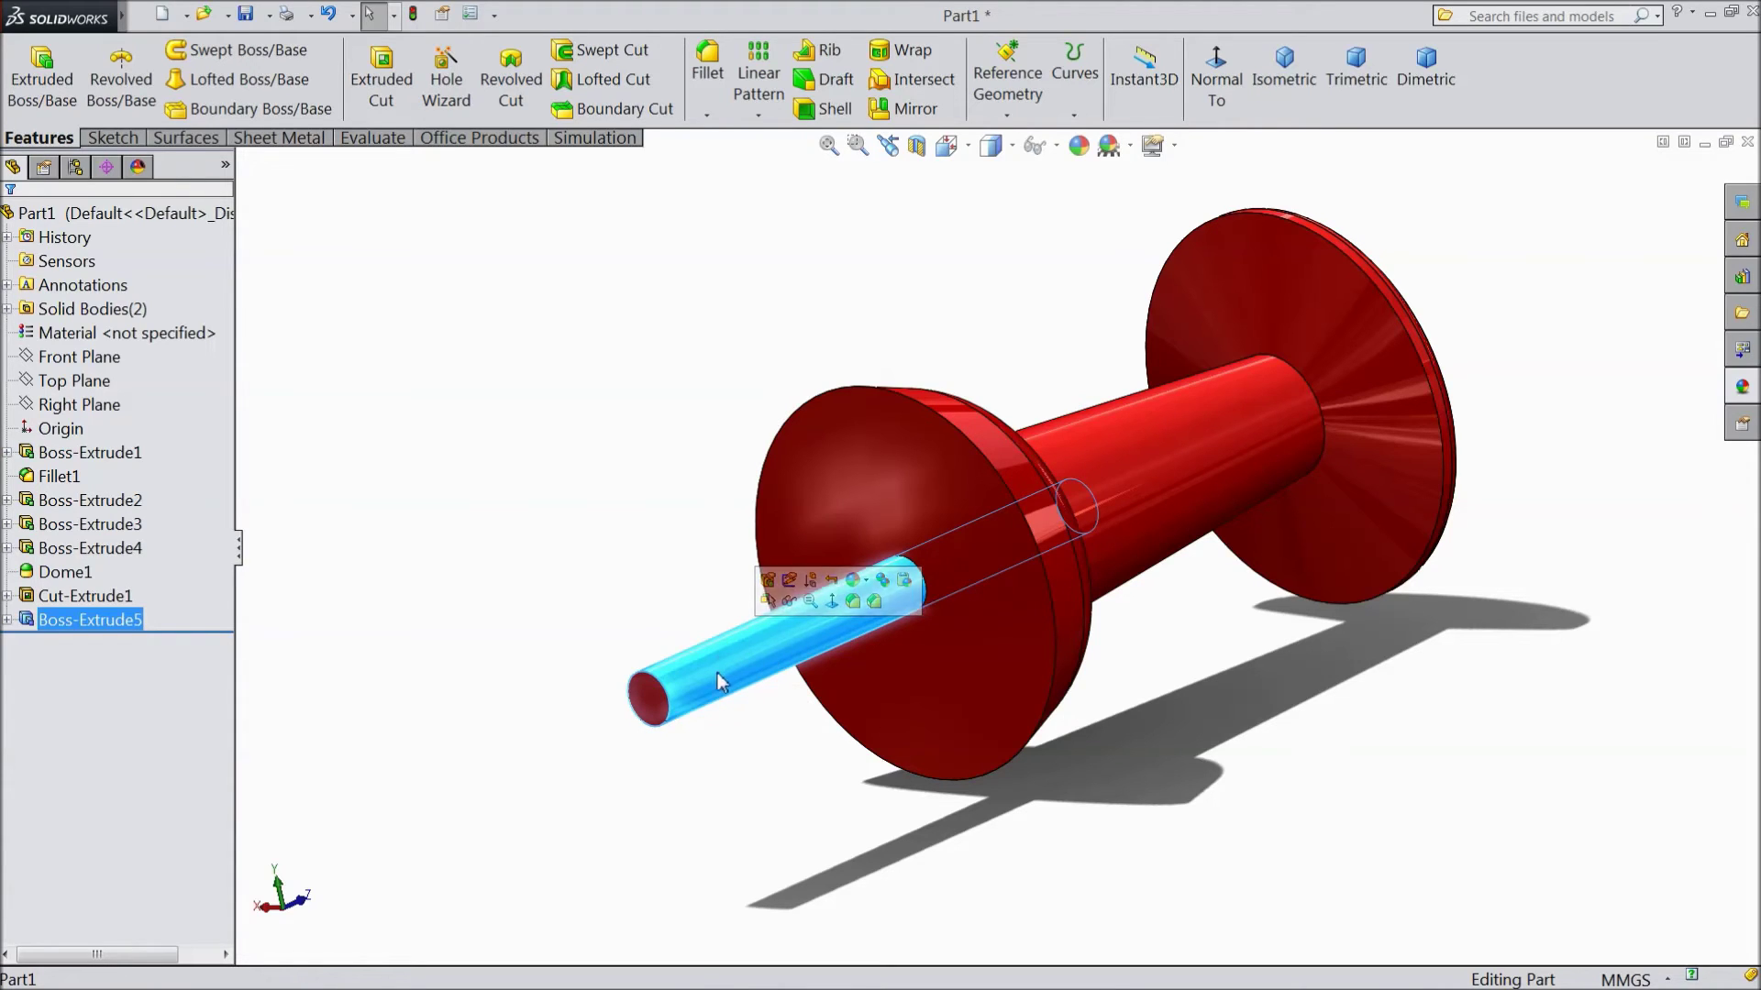
left_click(31, 624)
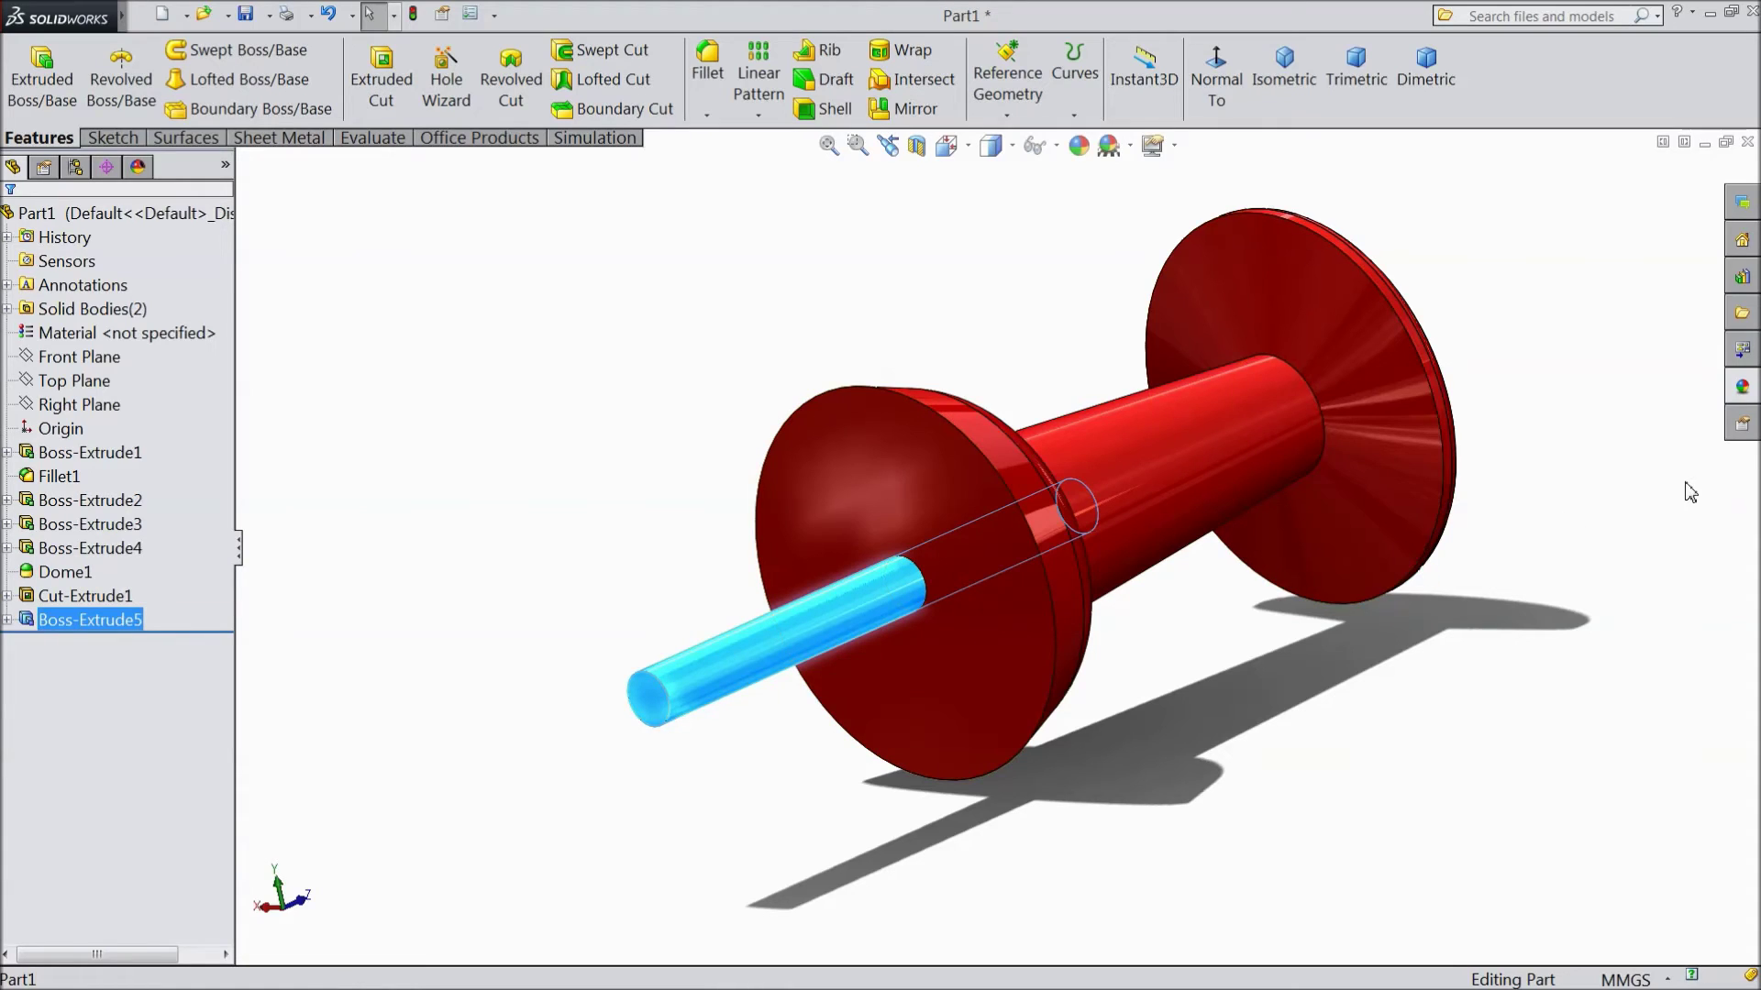
left_click(1744, 388)
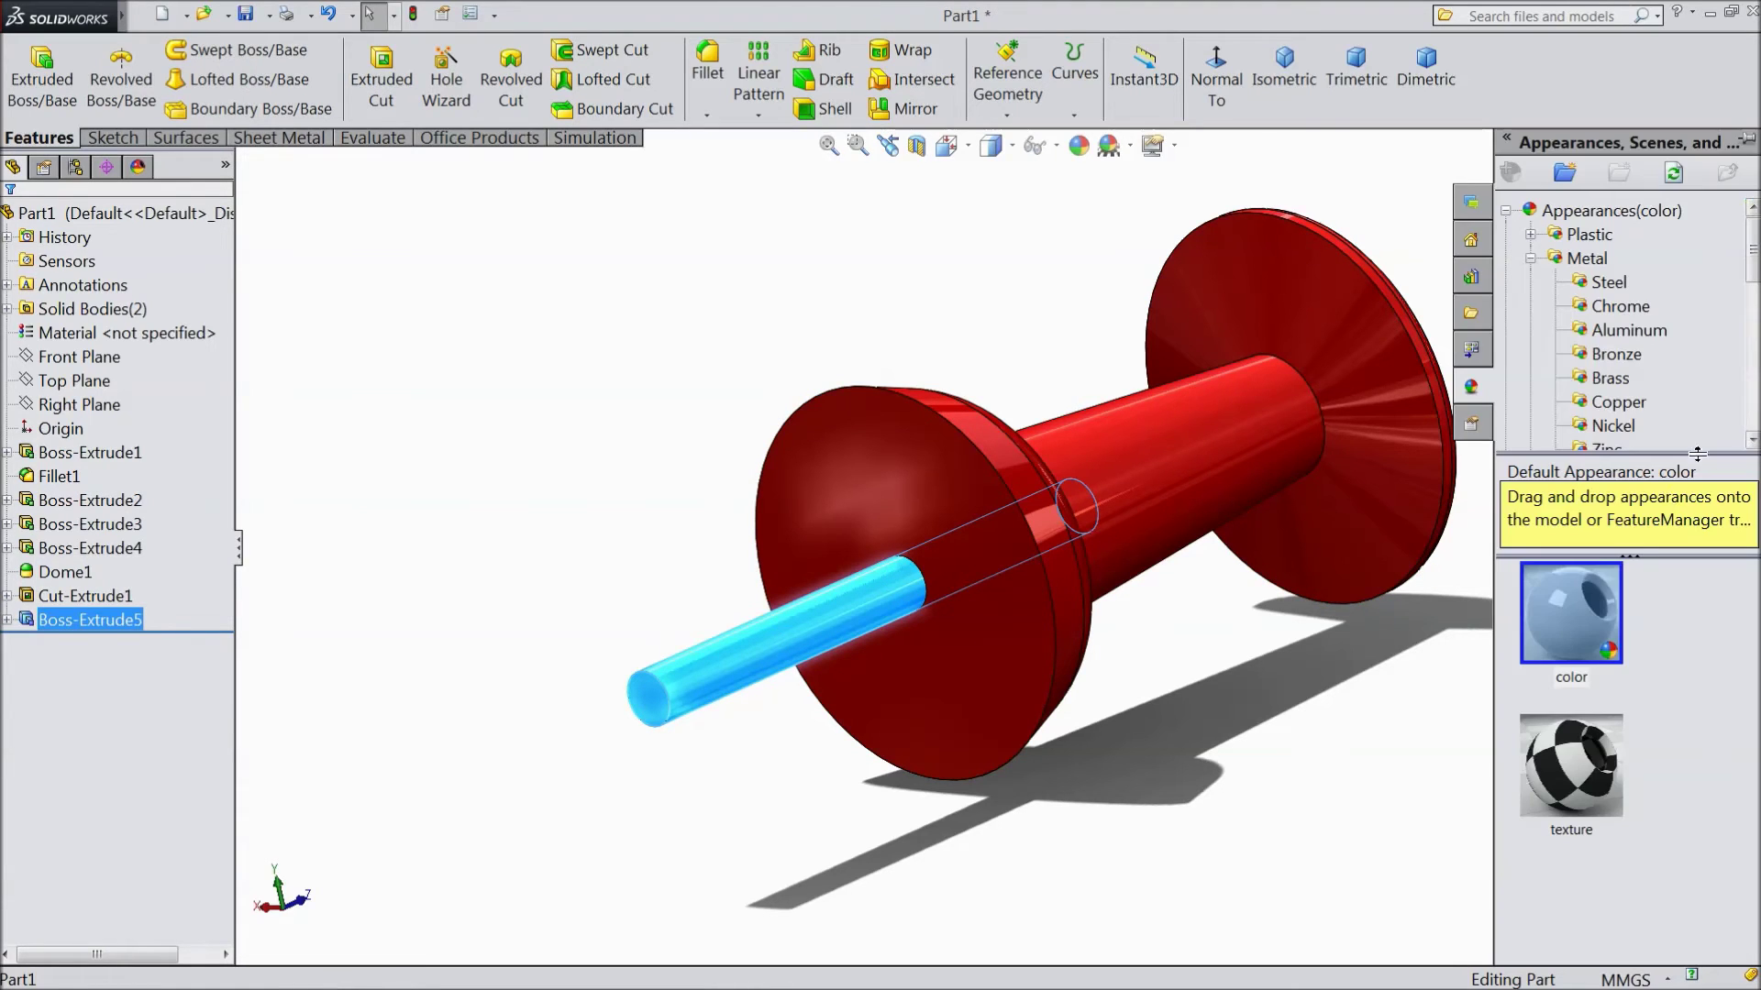
left_click(1607, 282)
left_click(1614, 306)
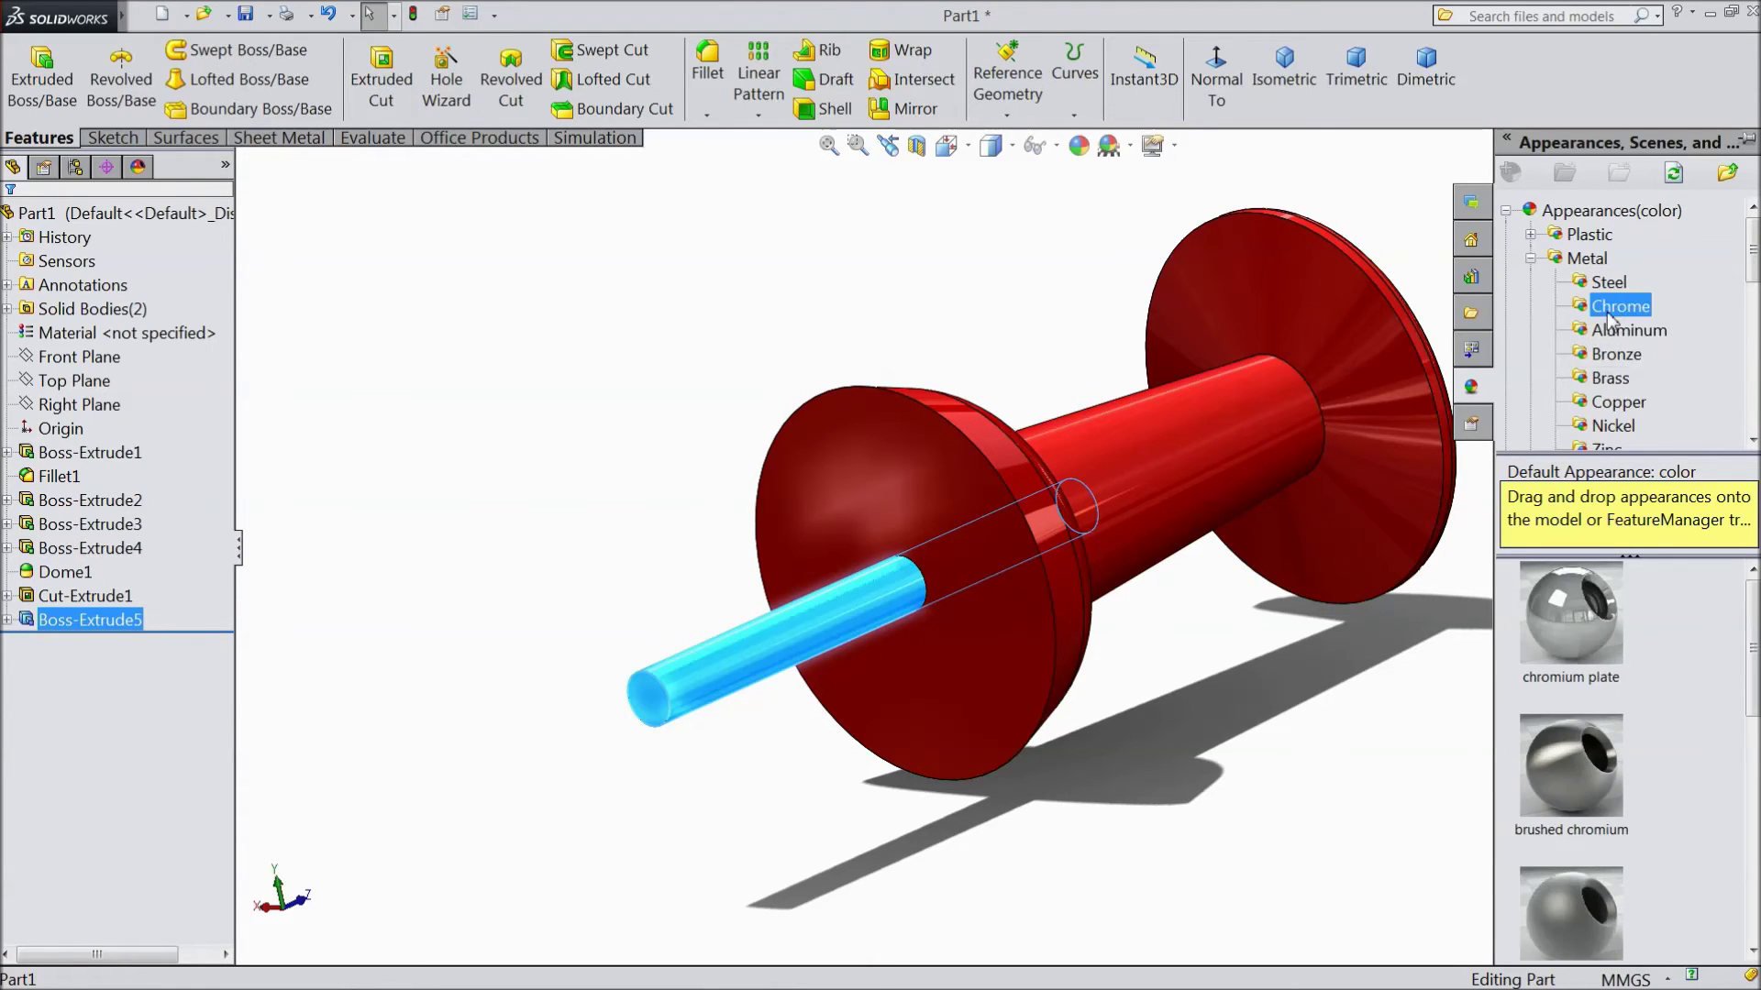
double_click(1569, 619)
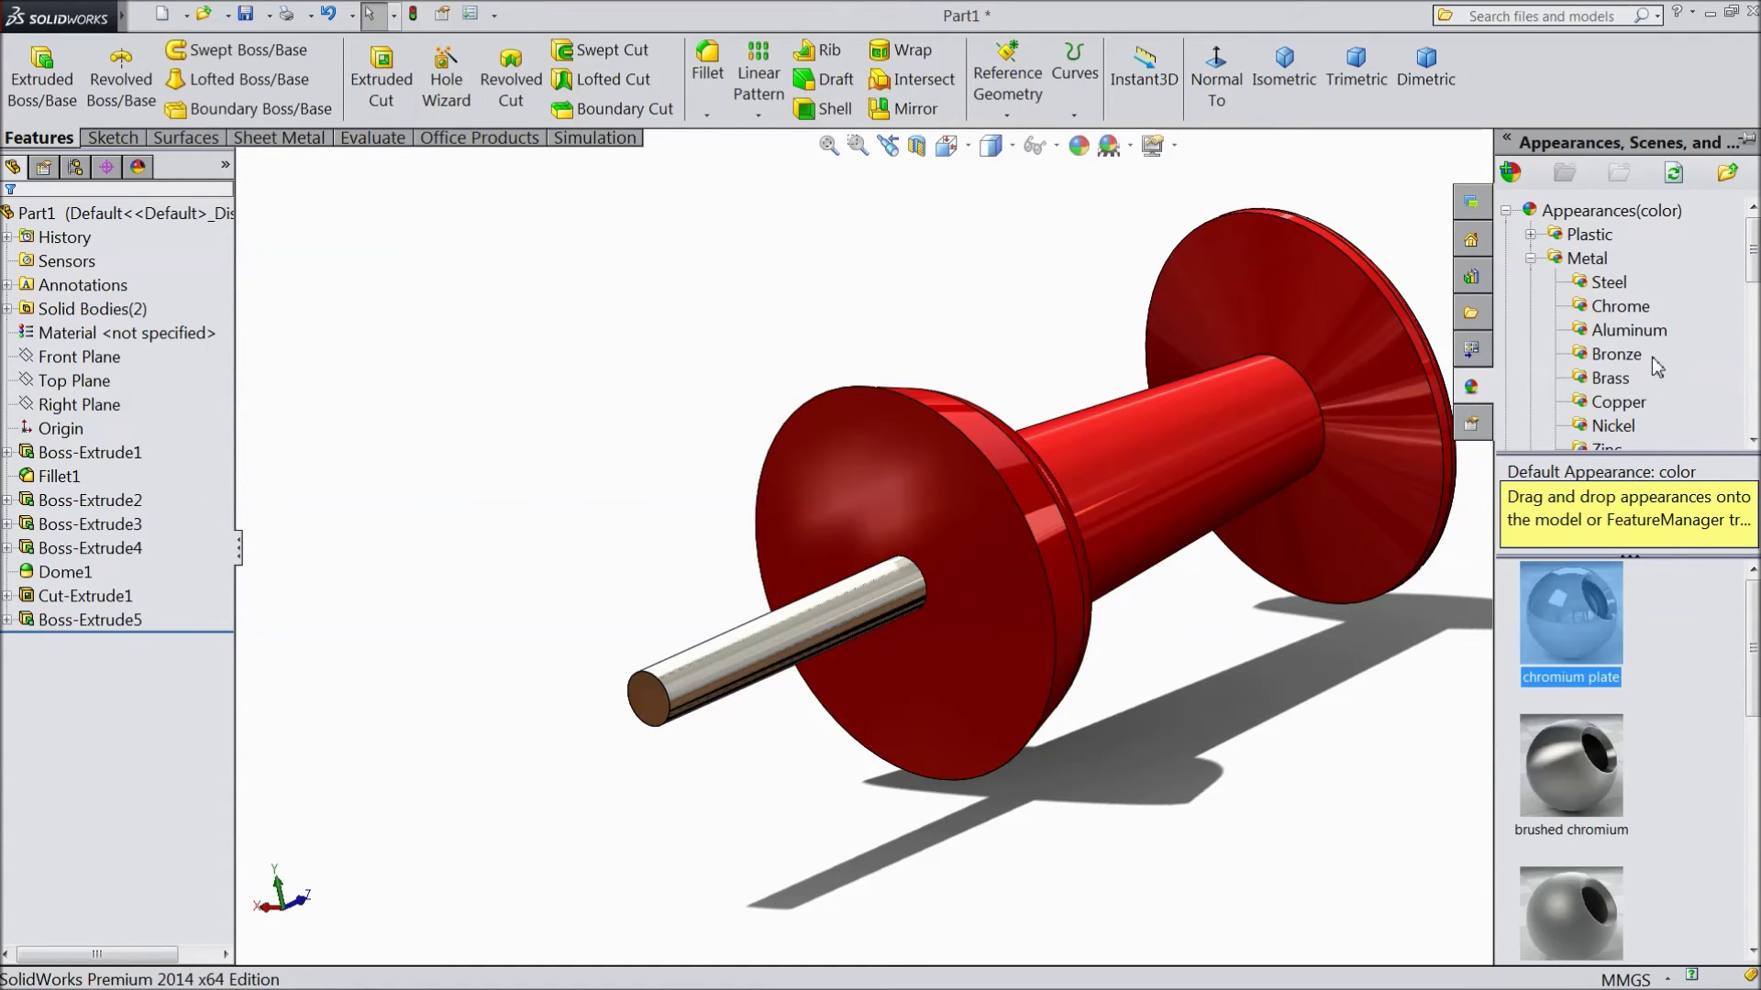
Apply the polished aluminum appearance to the pin extrusion.
left_click(1628, 332)
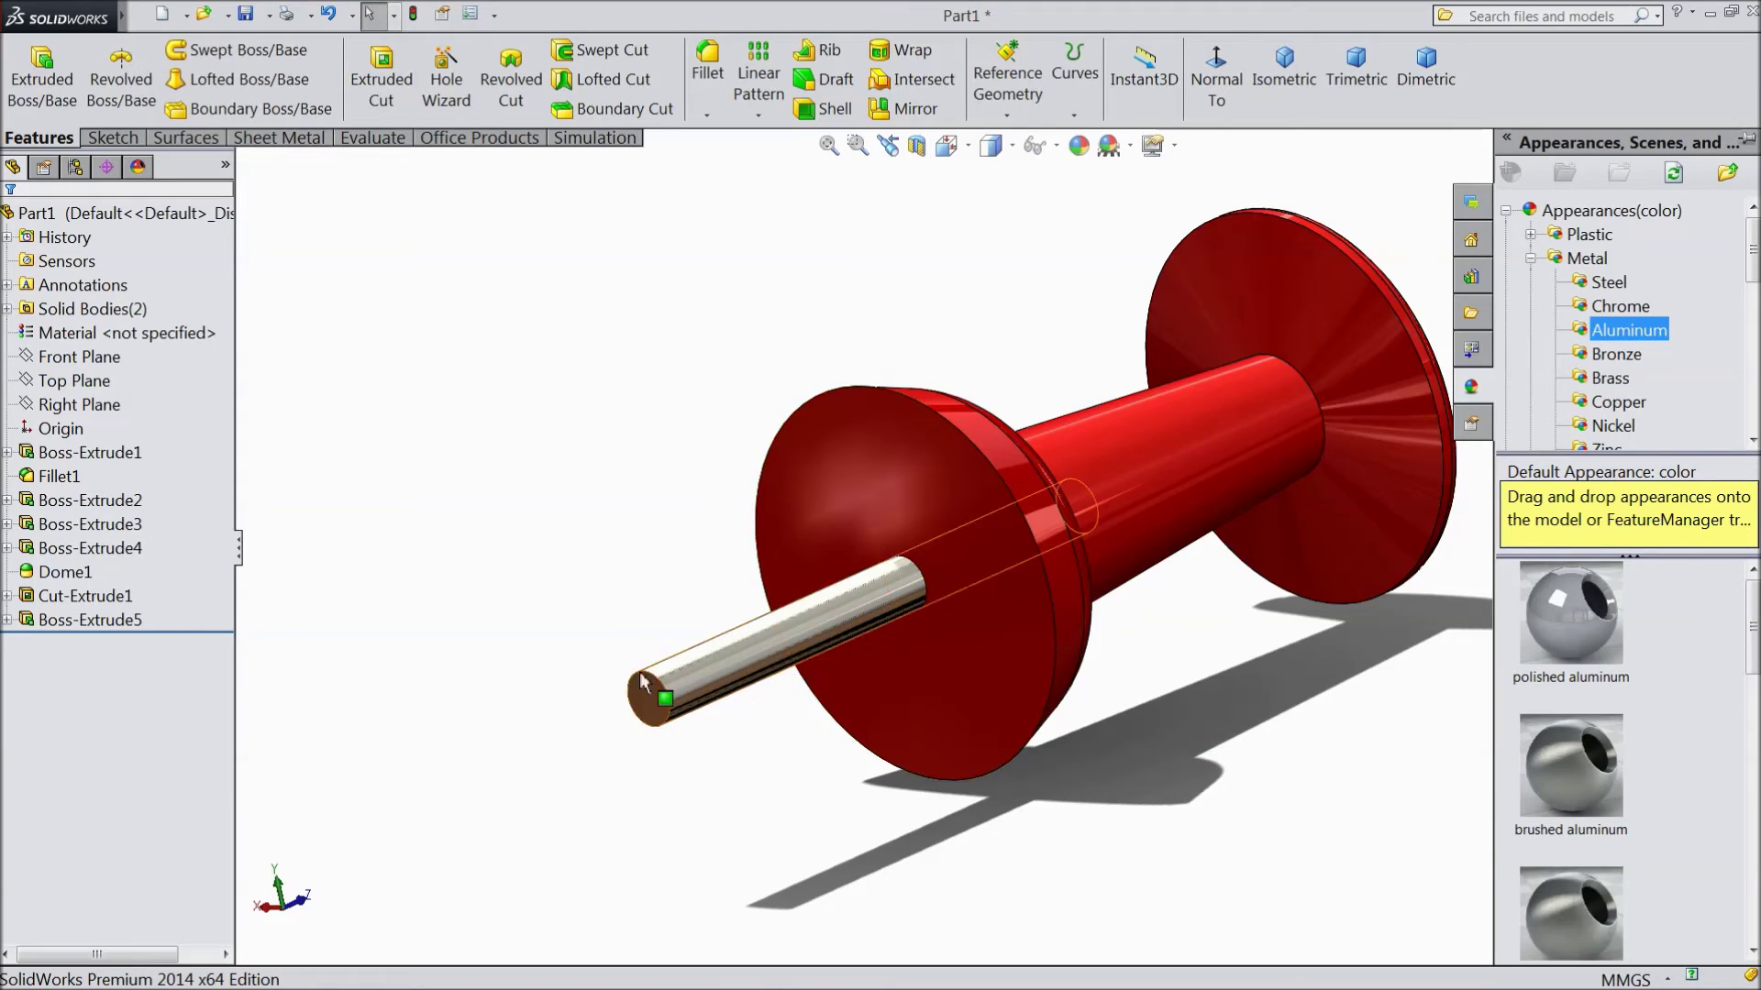
left_click(90, 620)
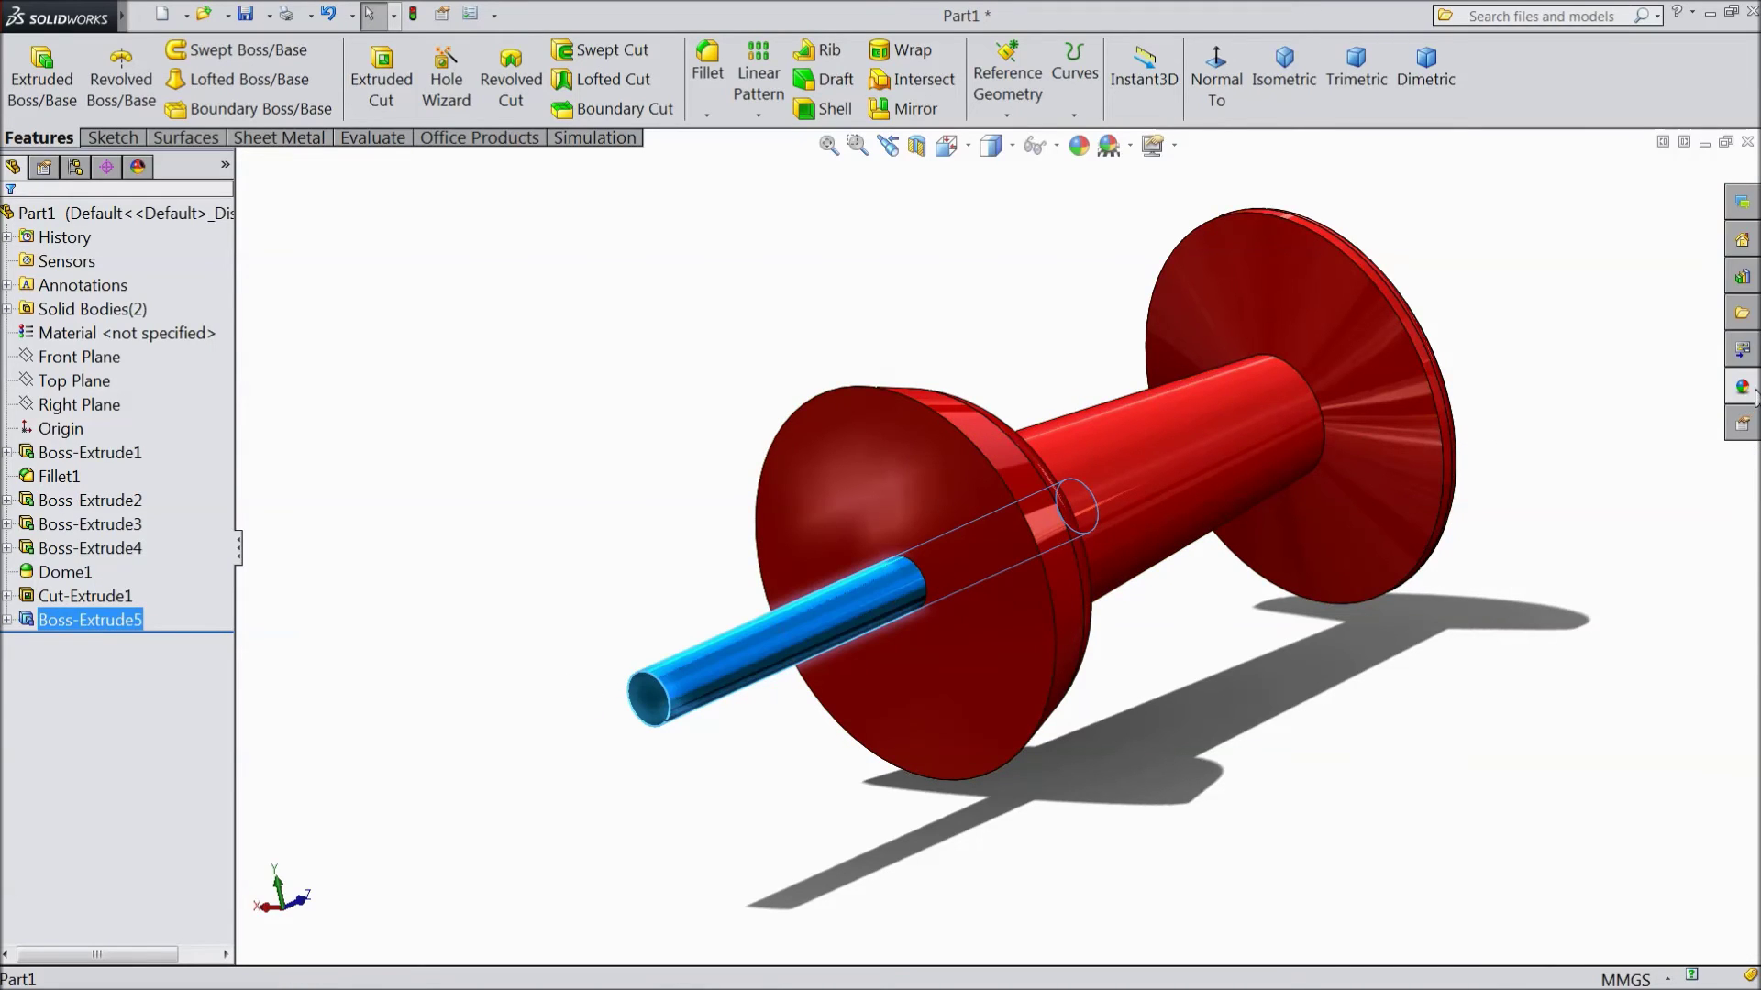
left_click(1747, 390)
left_click(1614, 332)
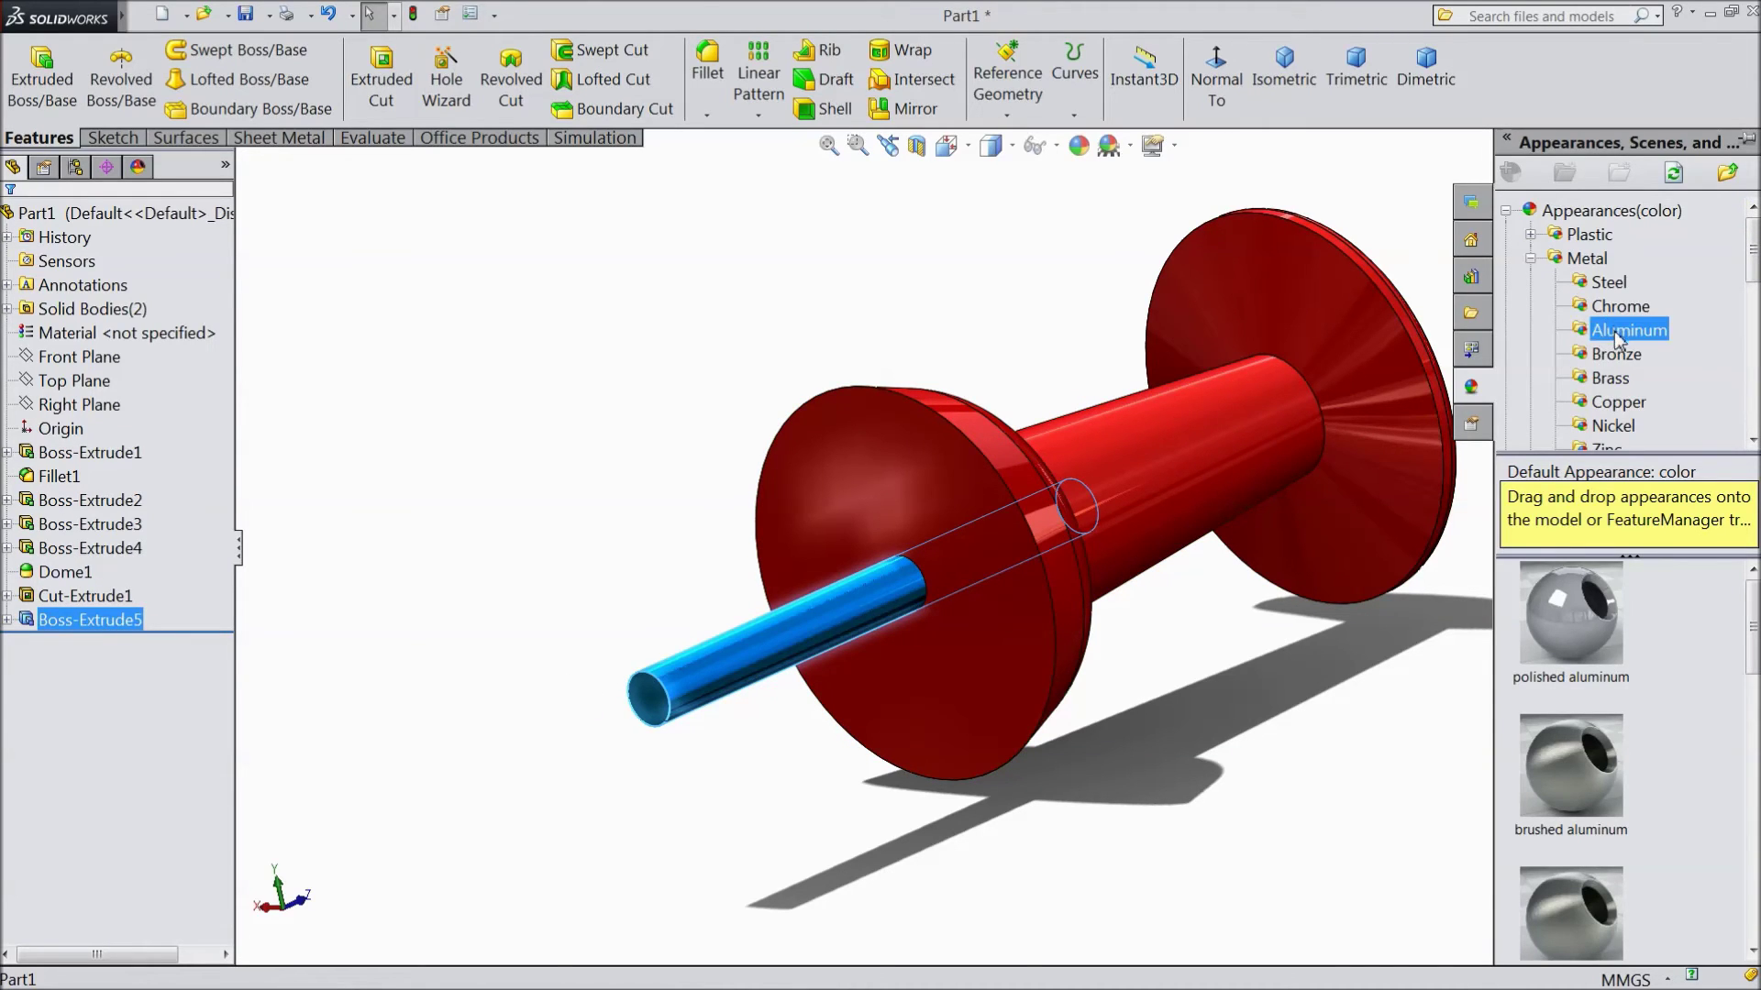
double_click(1556, 660)
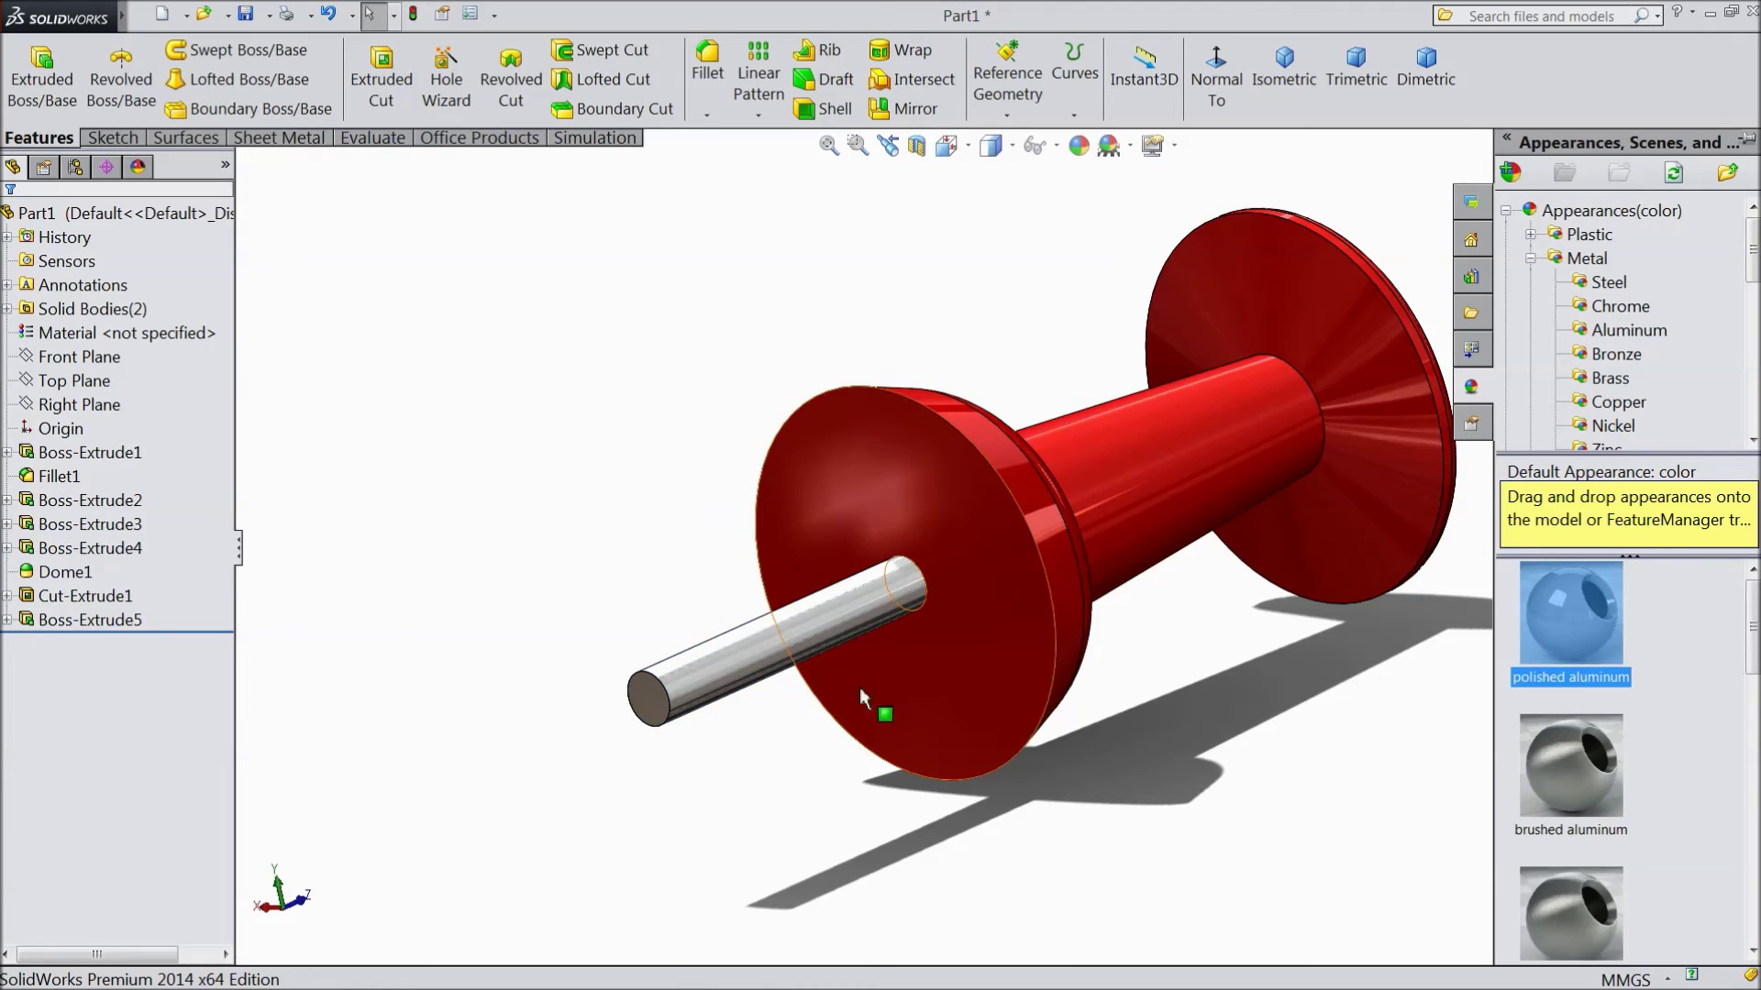
Change the pin extrusion's appearance back to chromium plate.
middle_click_drag(692, 719, 569, 719)
left_click(90, 620)
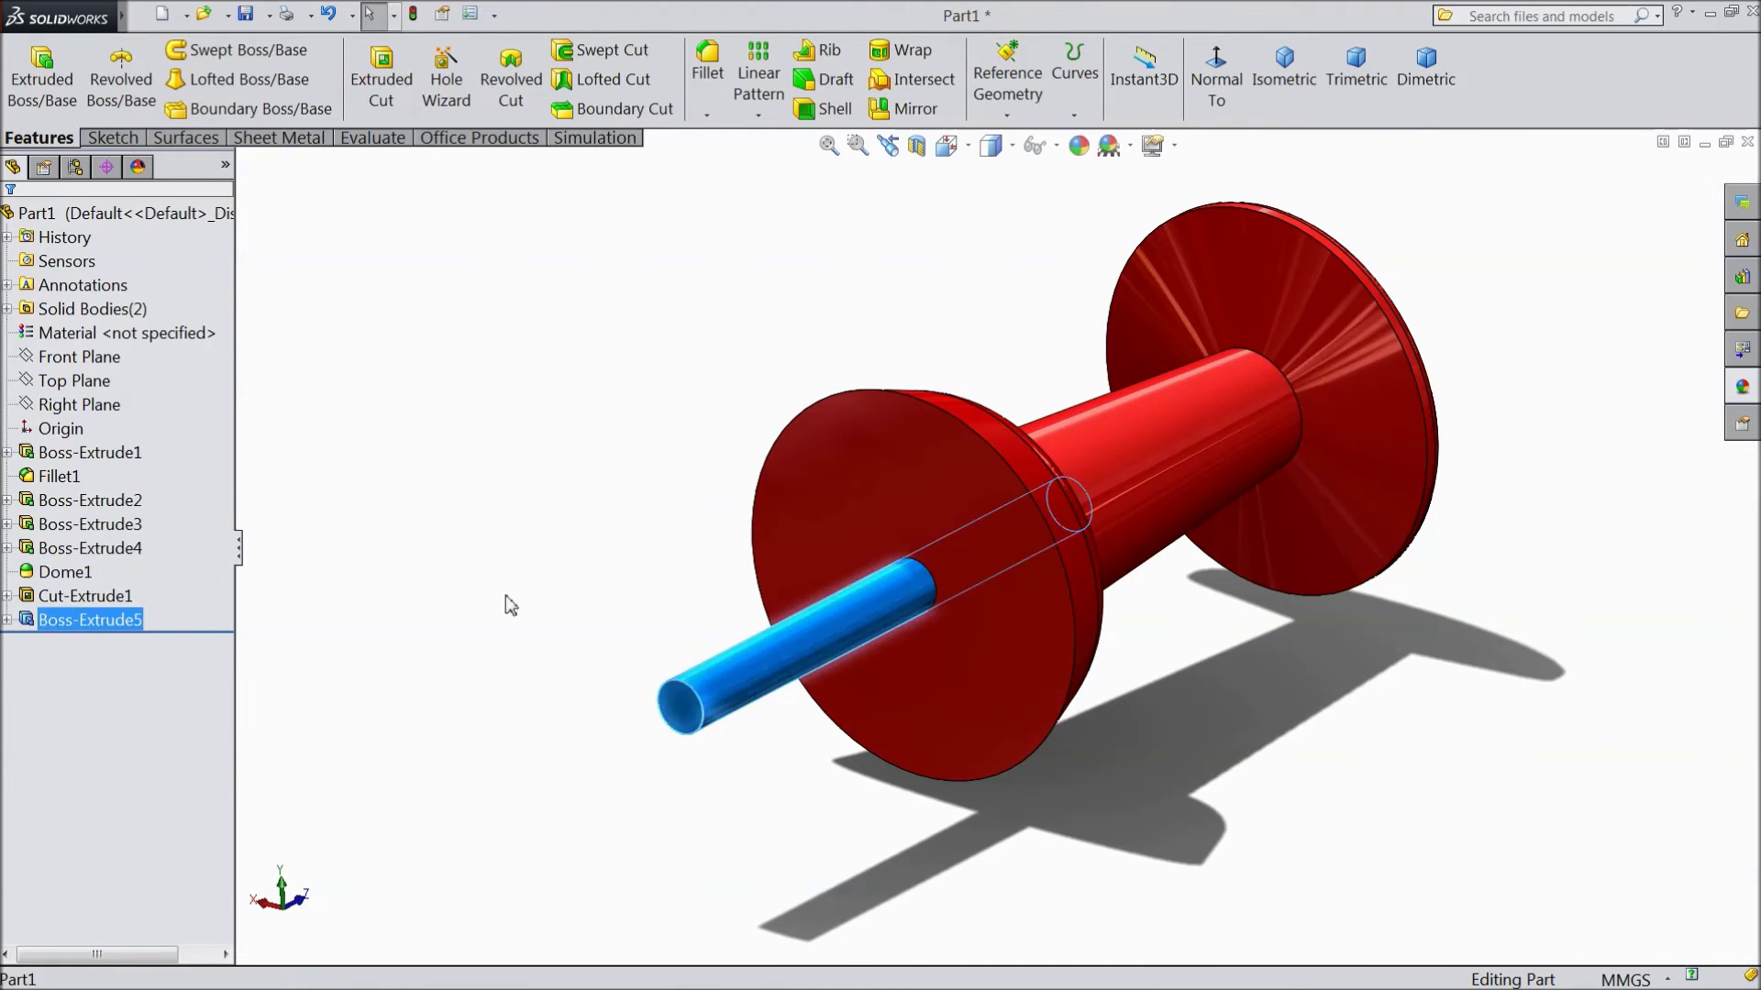
left_click(1743, 386)
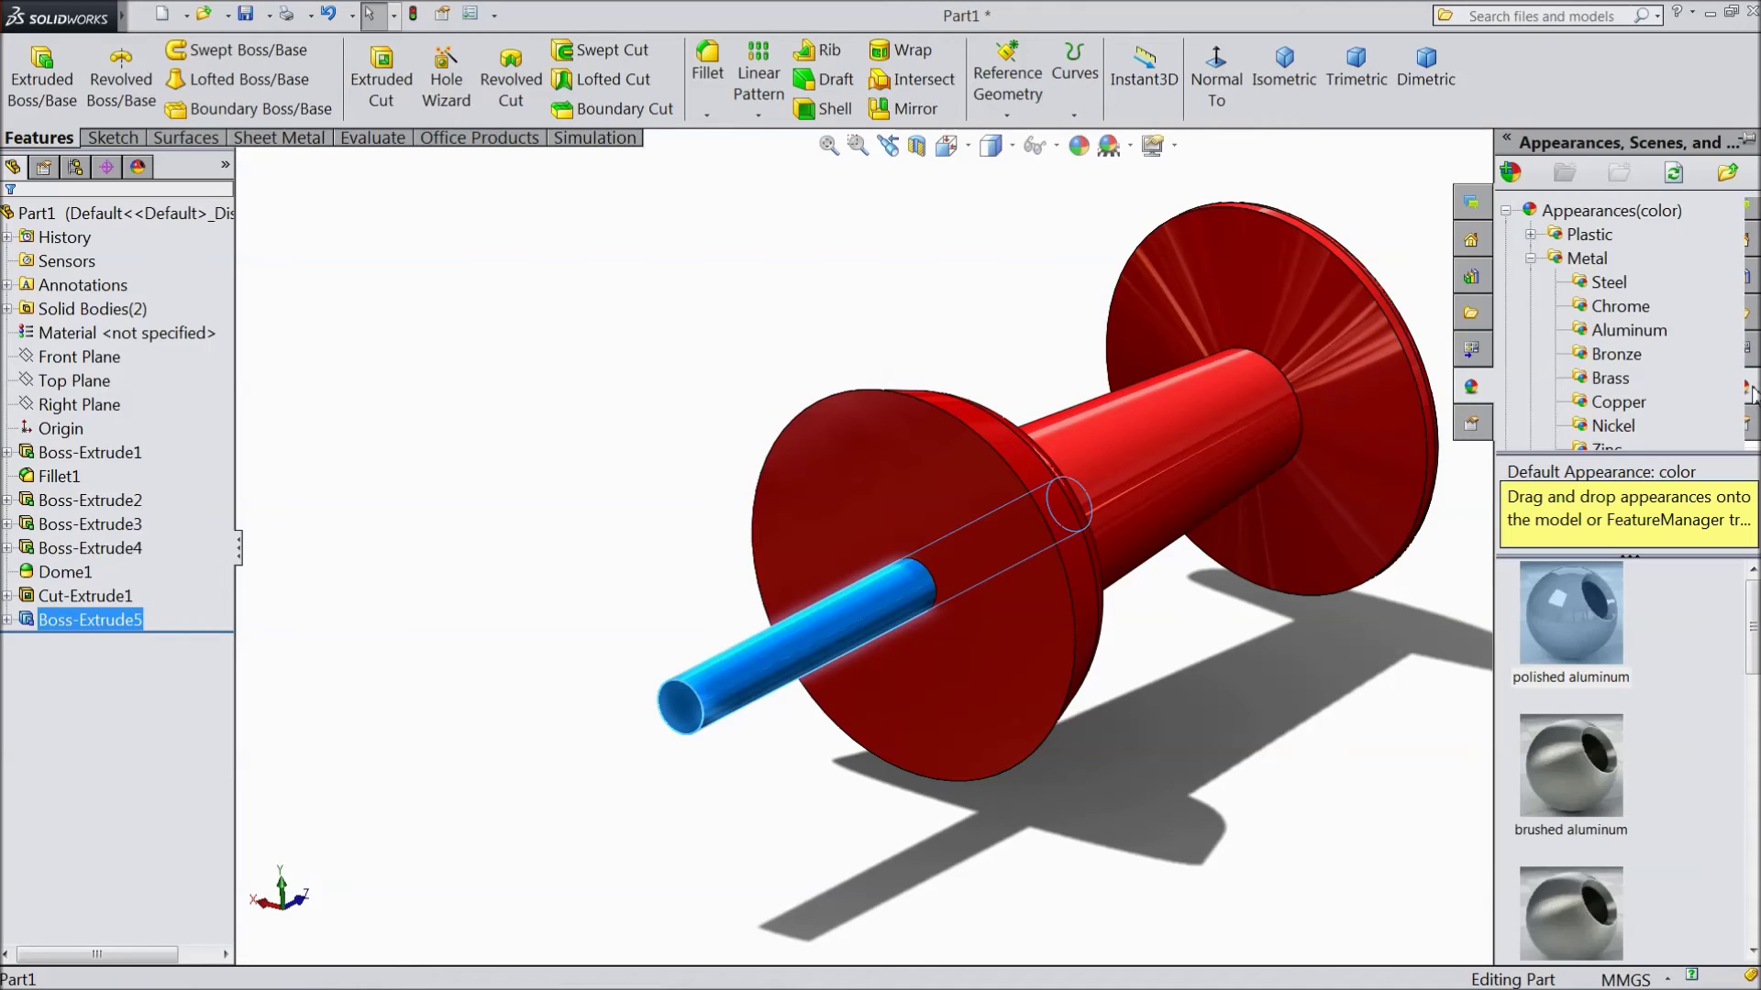
left_click(1616, 307)
left_click(1571, 614)
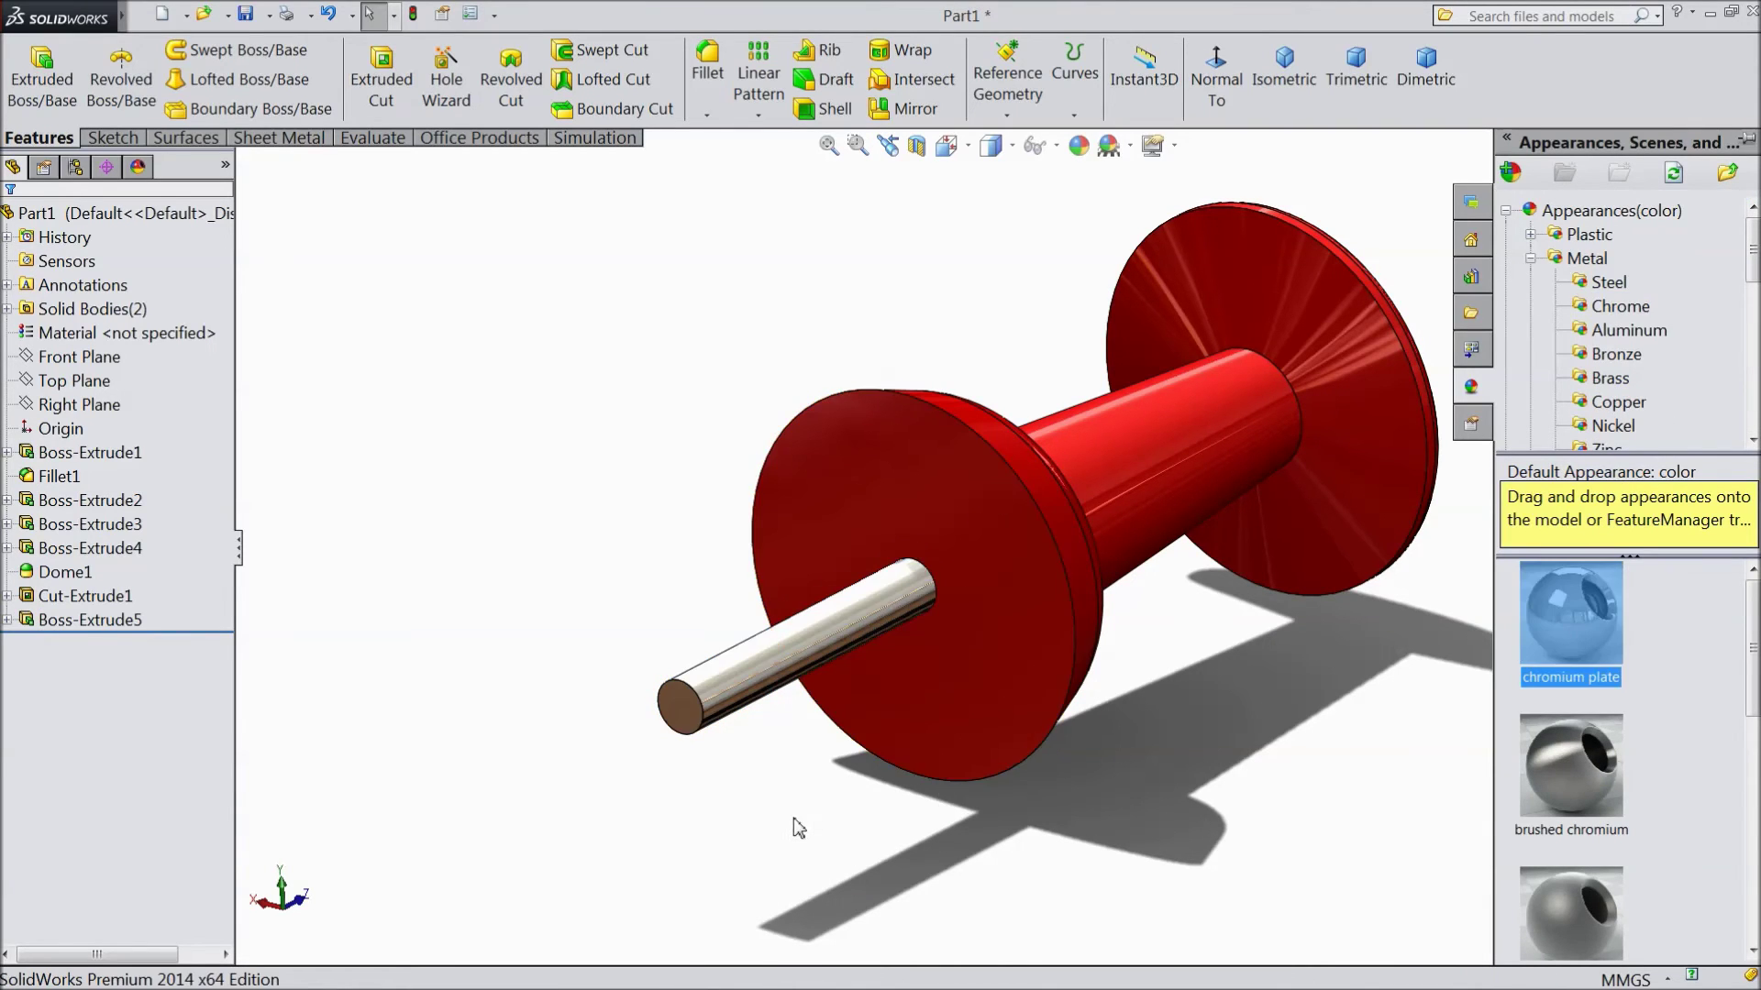
Start a sketch on the free end face of the pin and convert the face's circular edge into a sketch entity.
middle_click_drag(794, 826, 692, 787)
scroll(693, 771, "down", 5)
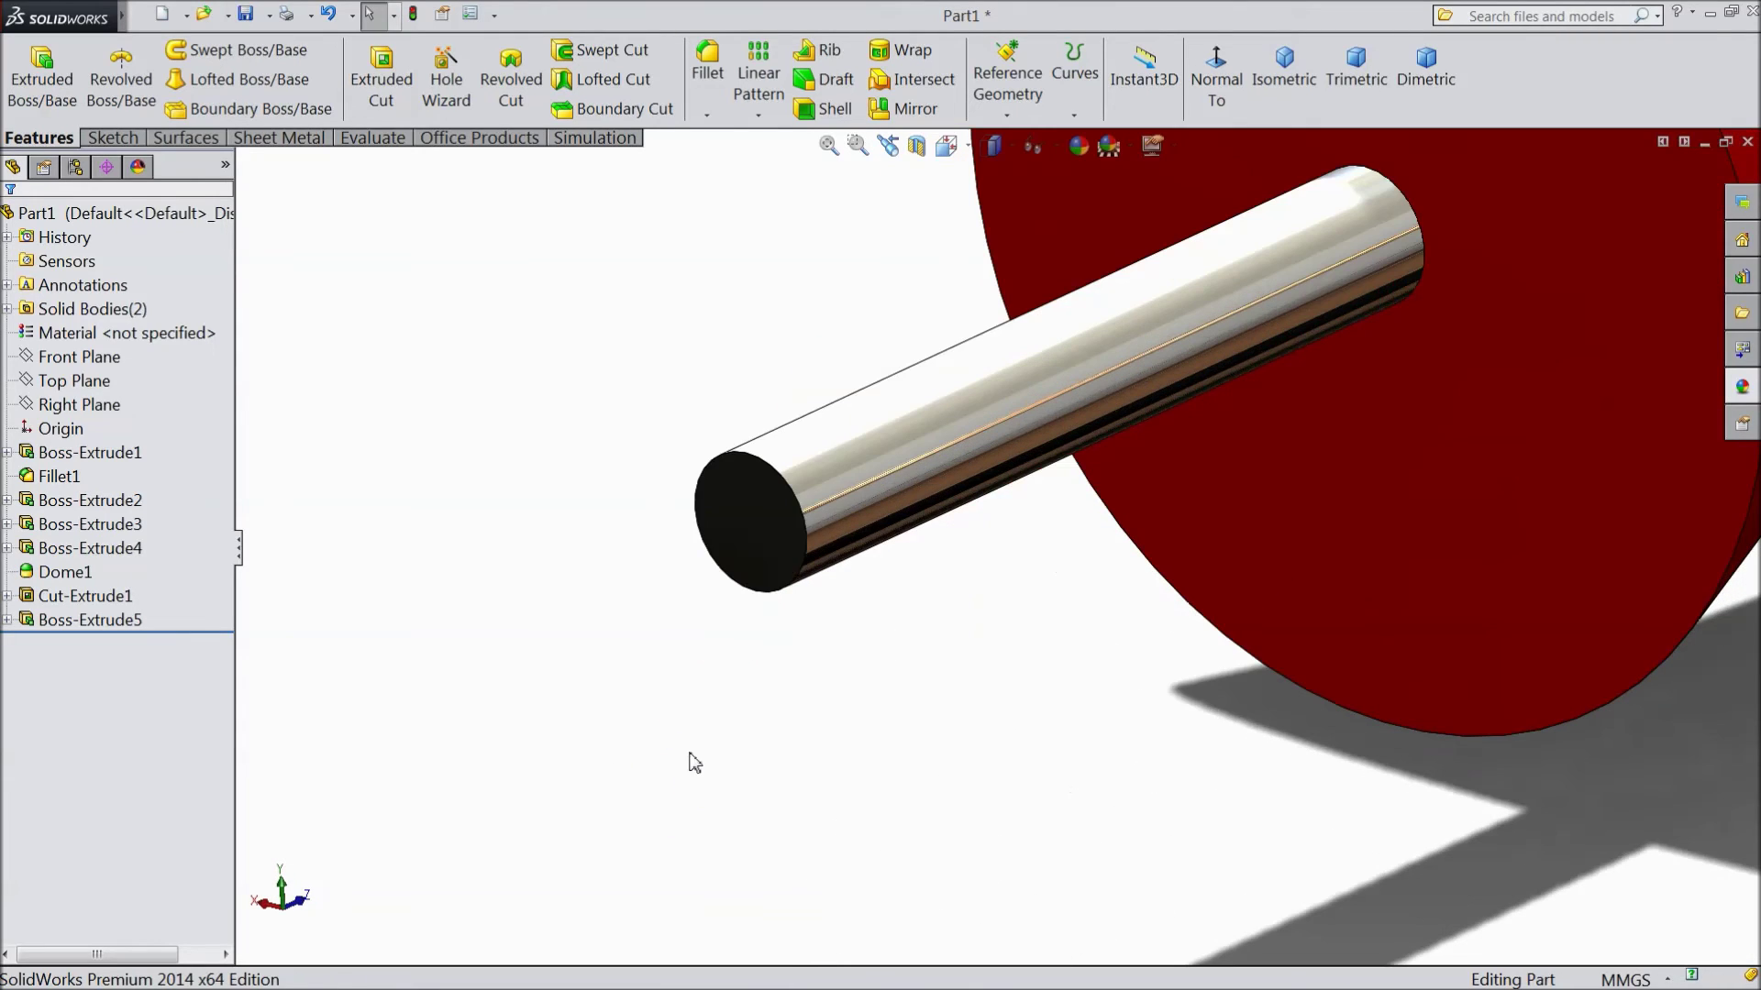
left_click(768, 547)
left_click(851, 495)
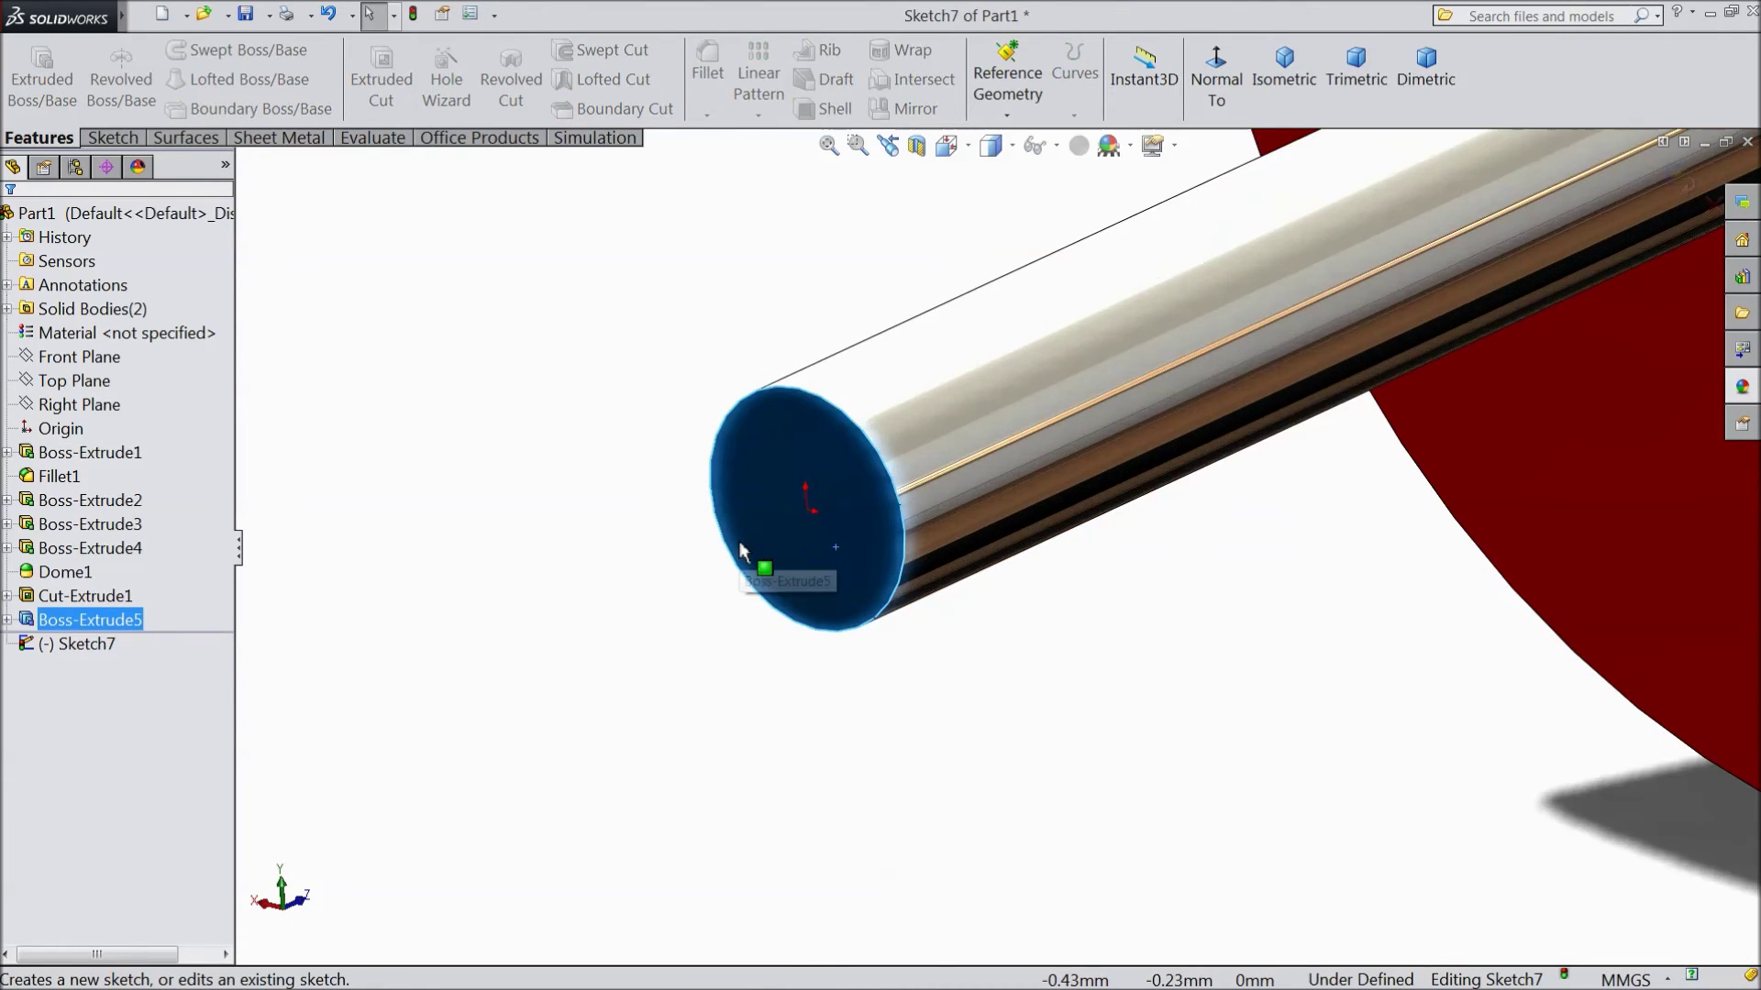
left_click(131, 138)
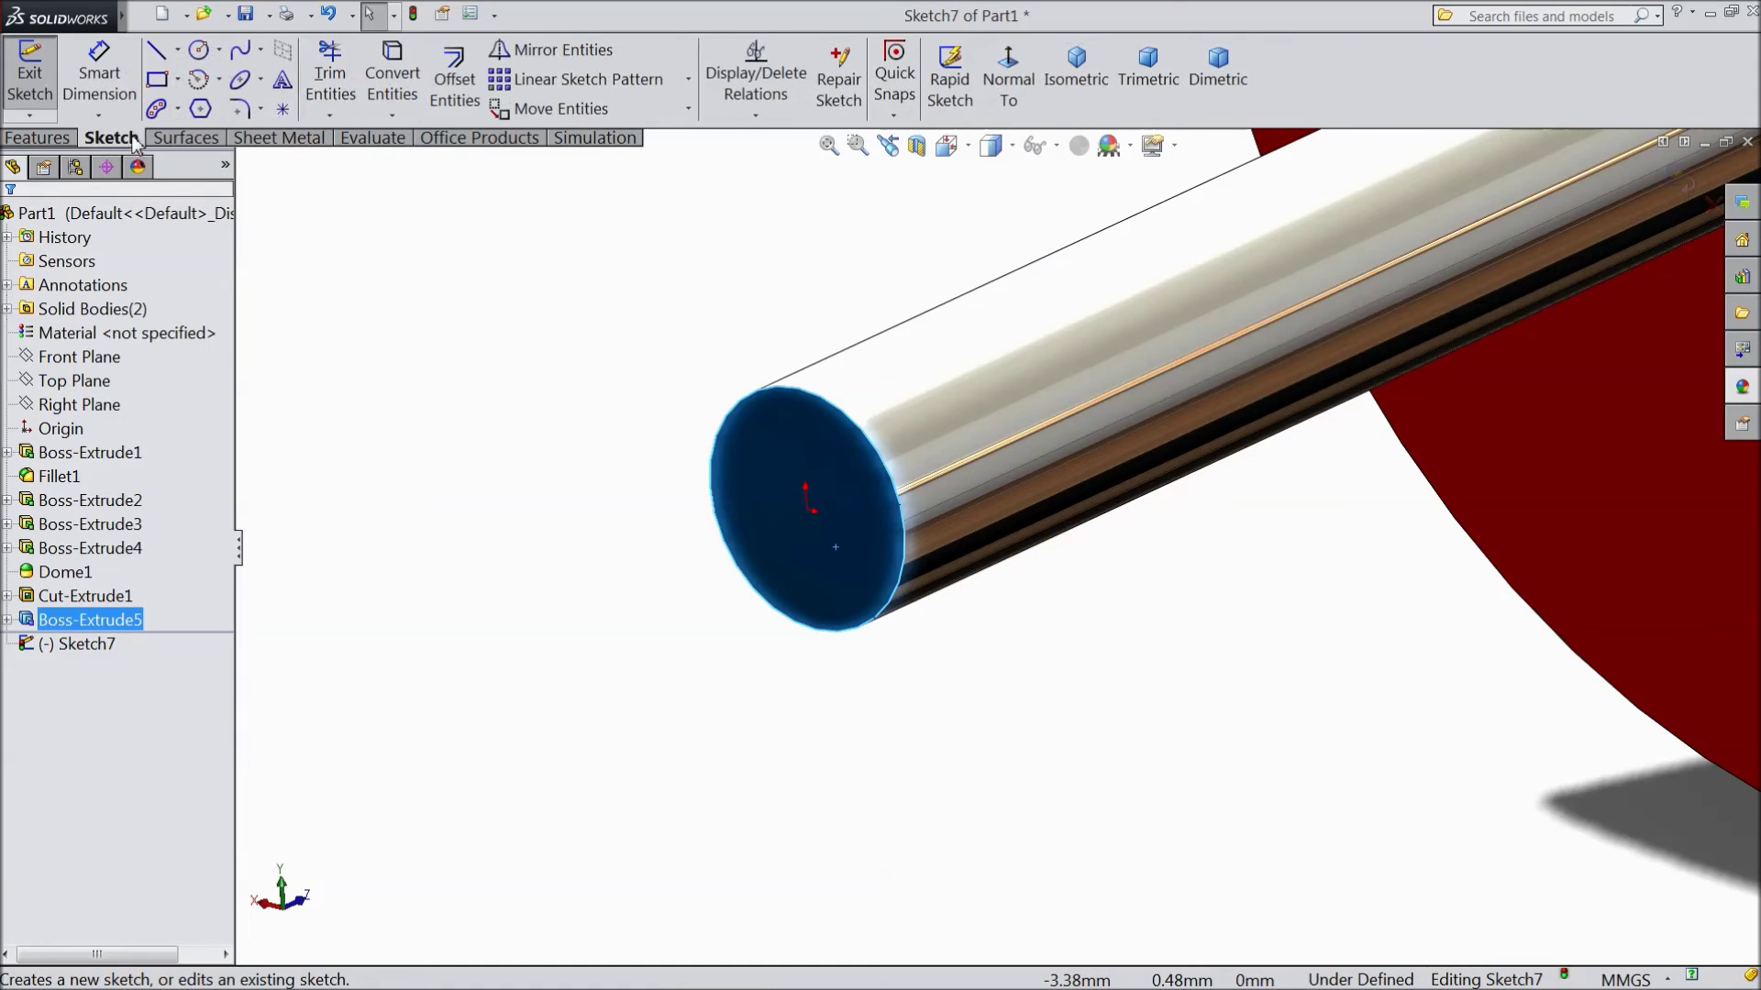
left_click(377, 92)
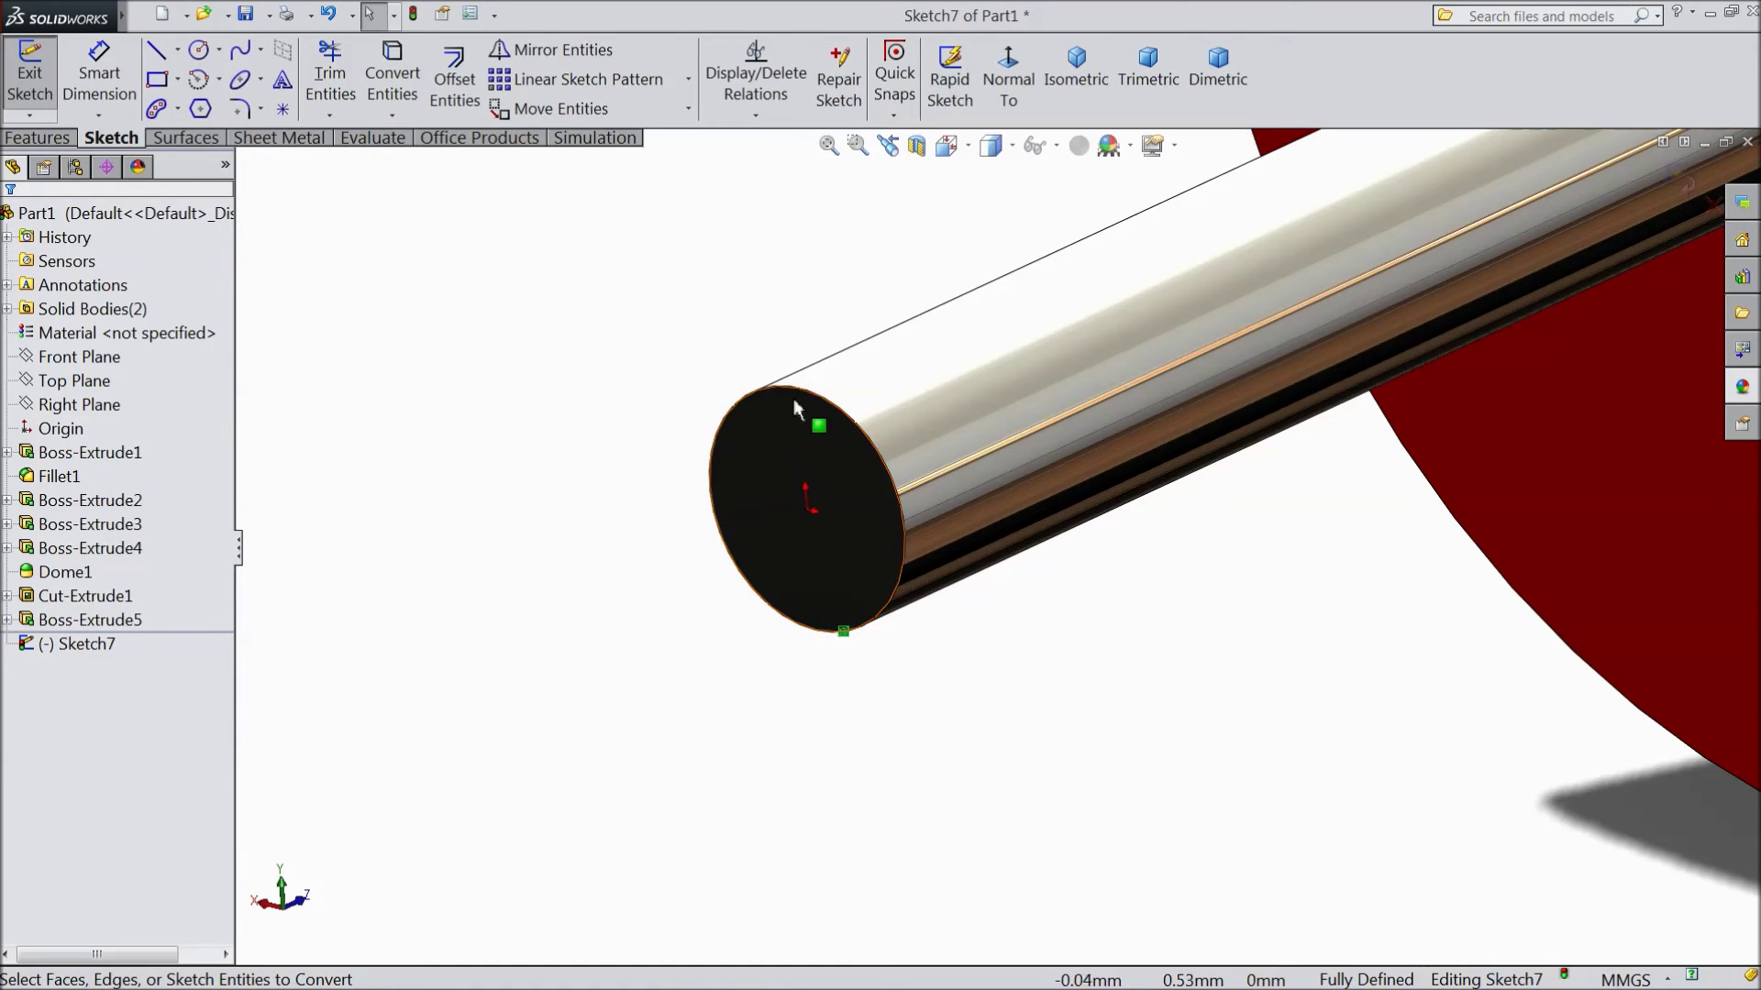
Extrude the converted circle 2.5 mm outward with a 13° inward draft, merged with the pin, to form a pointed tip.
scroll(605, 523, "down", 5)
middle_click_drag(641, 578, 731, 566)
scroll(1237, 442, "down", 3)
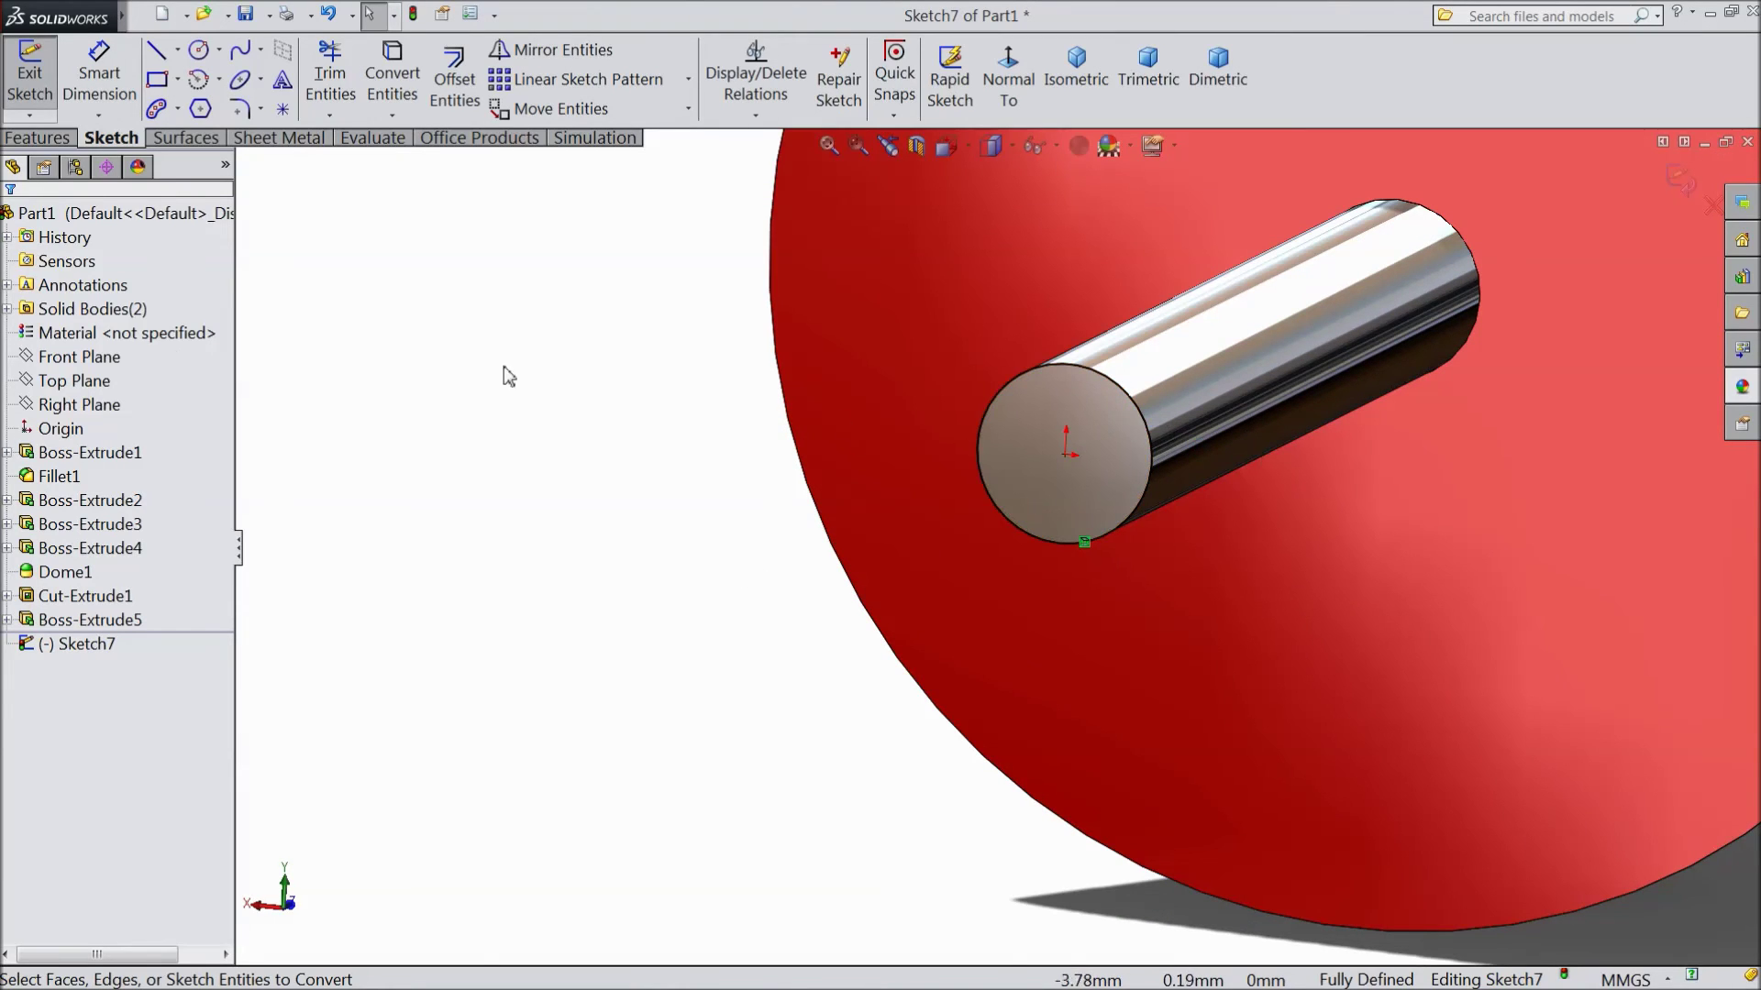
left_click(36, 138)
left_click(44, 81)
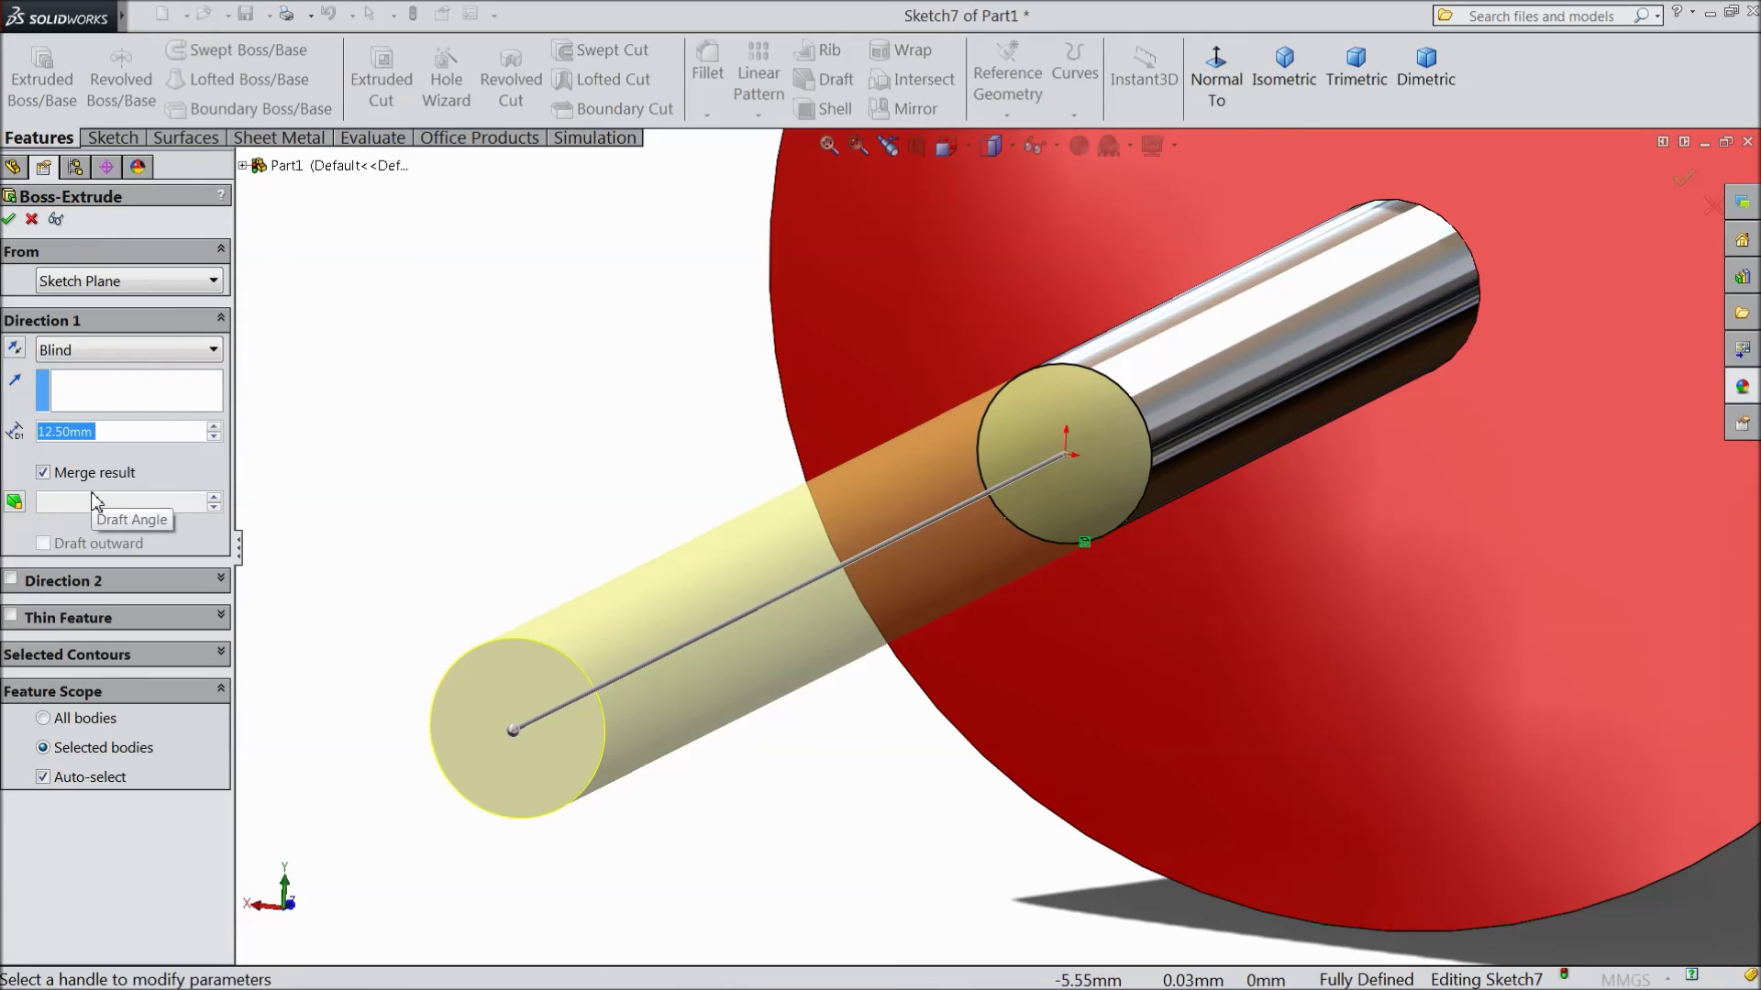
type("2.5")
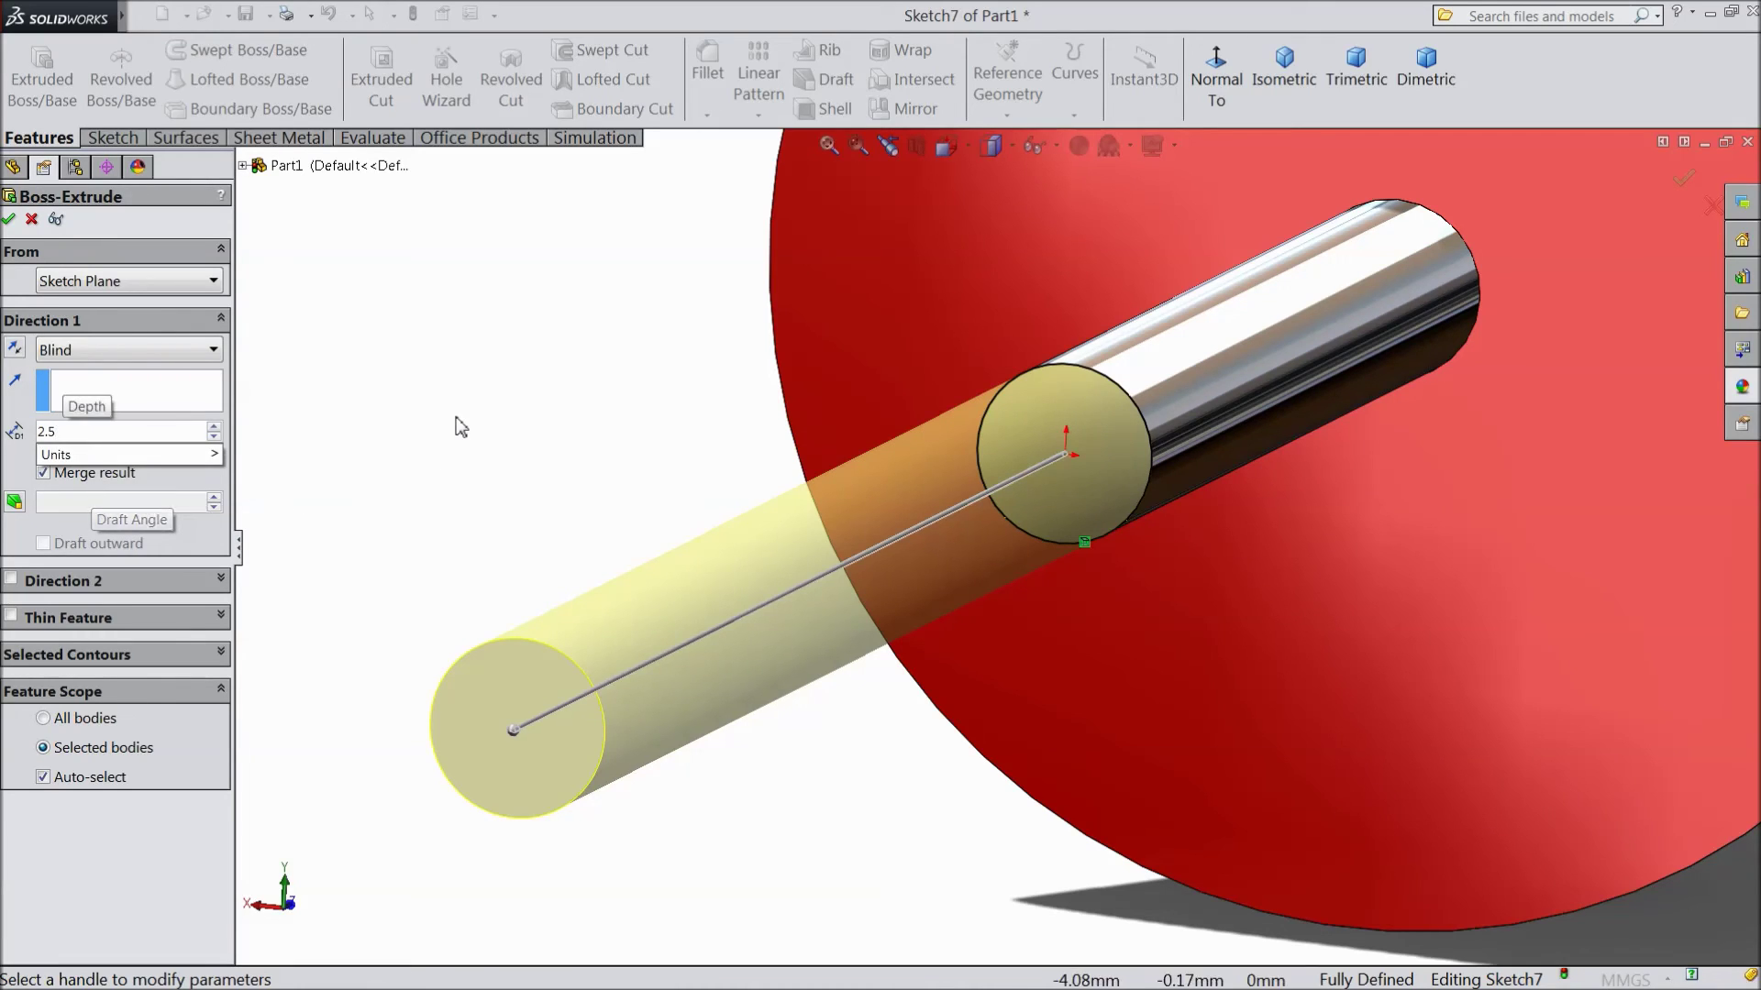
key("Return")
left_click(16, 504)
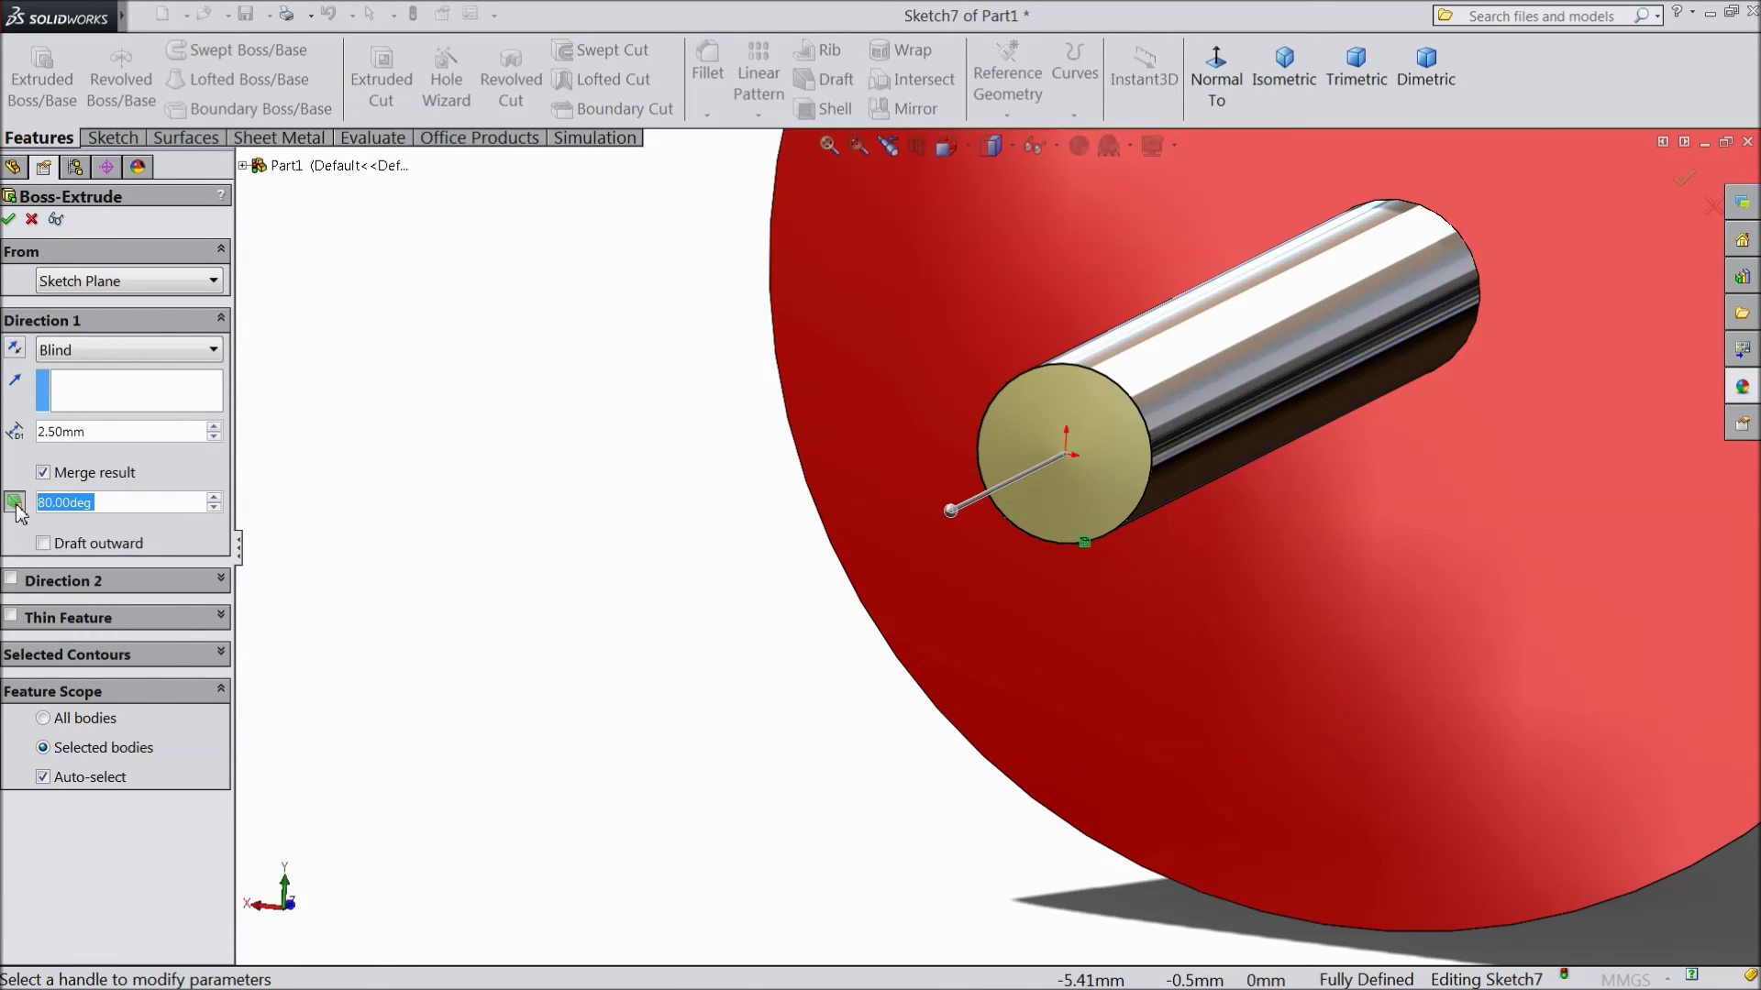
type("13")
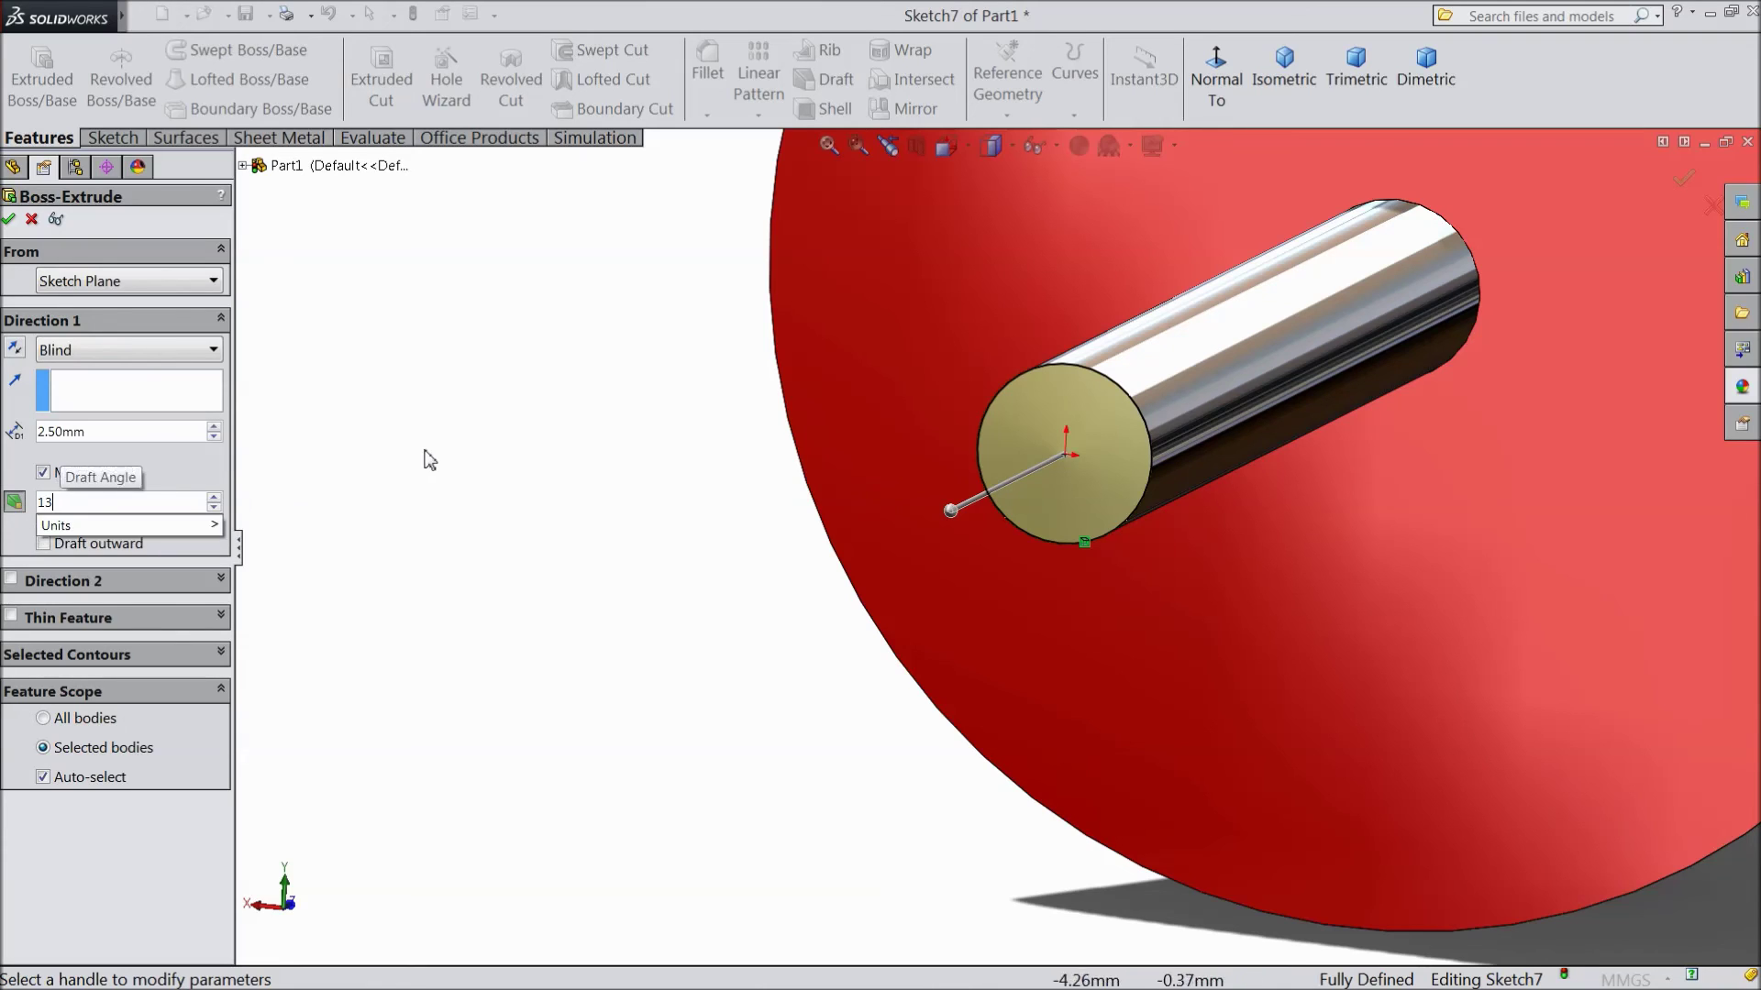
key("Return")
mouse_move(532, 414)
middle_mouse_down()
mouse_move(483, 429)
mouse_move(479, 449)
middle_mouse_up()
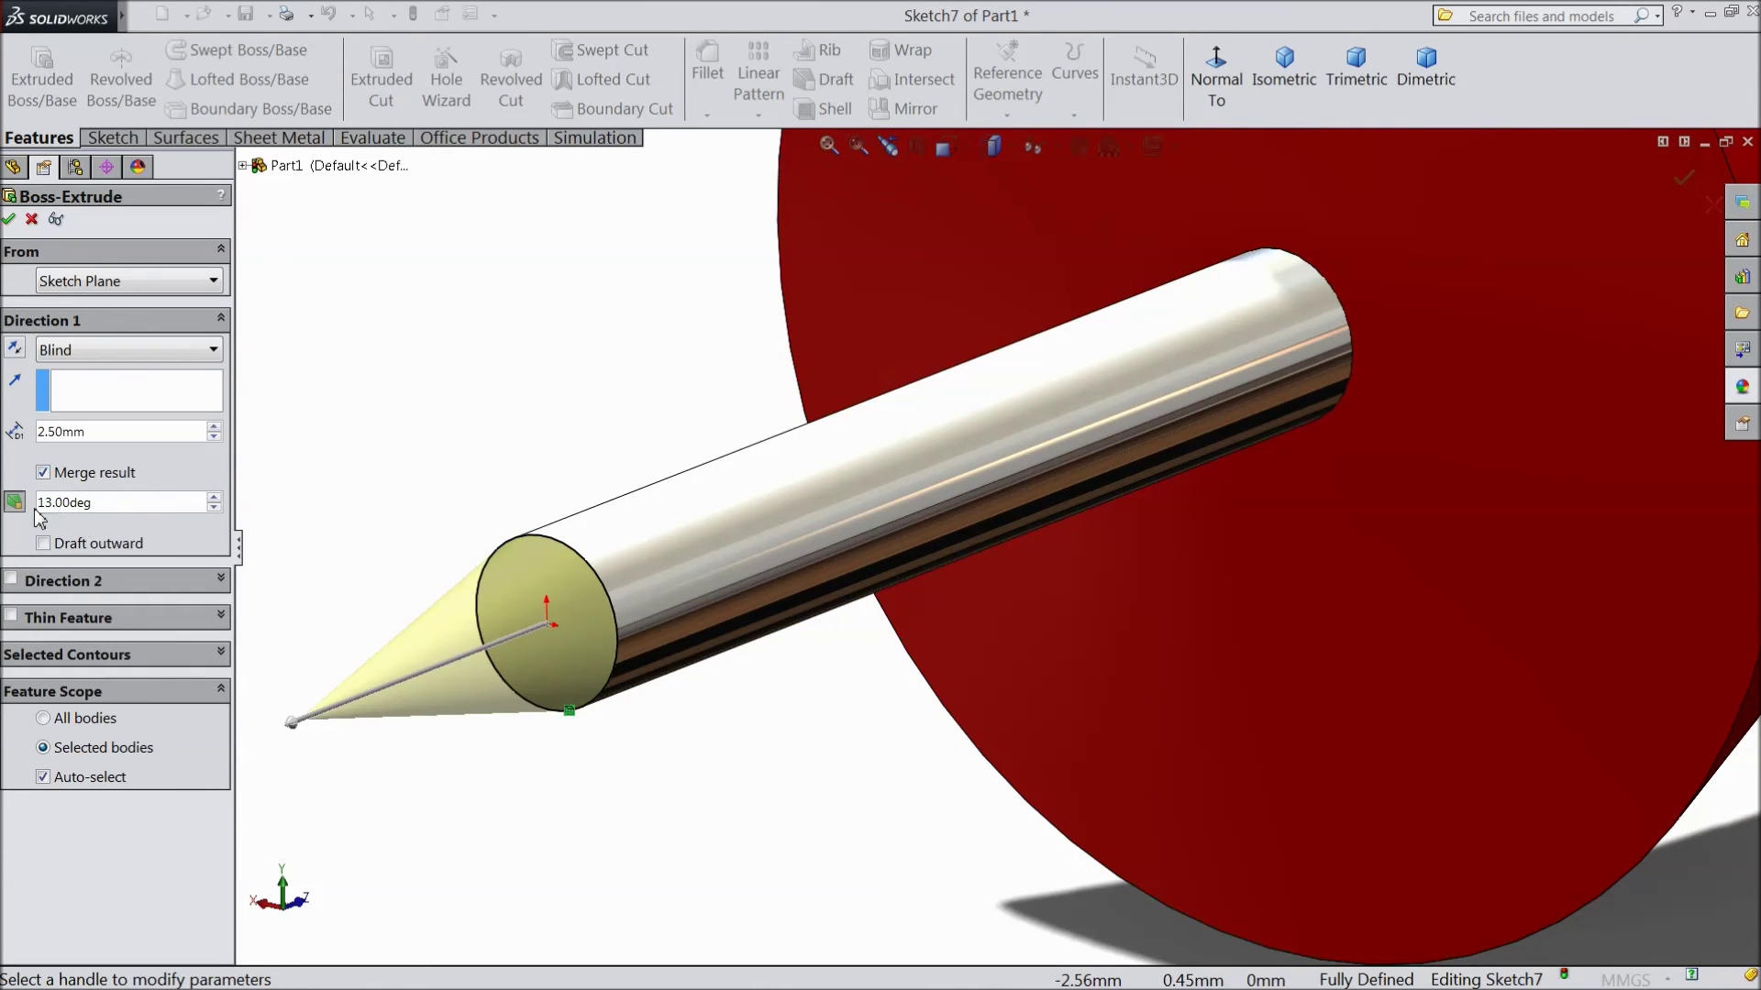
left_click(9, 220)
Fillet the edge between the conical tip and the cylindrical pin with a constant 22.5 mm radius.
middle_click_drag(315, 373, 663, 216)
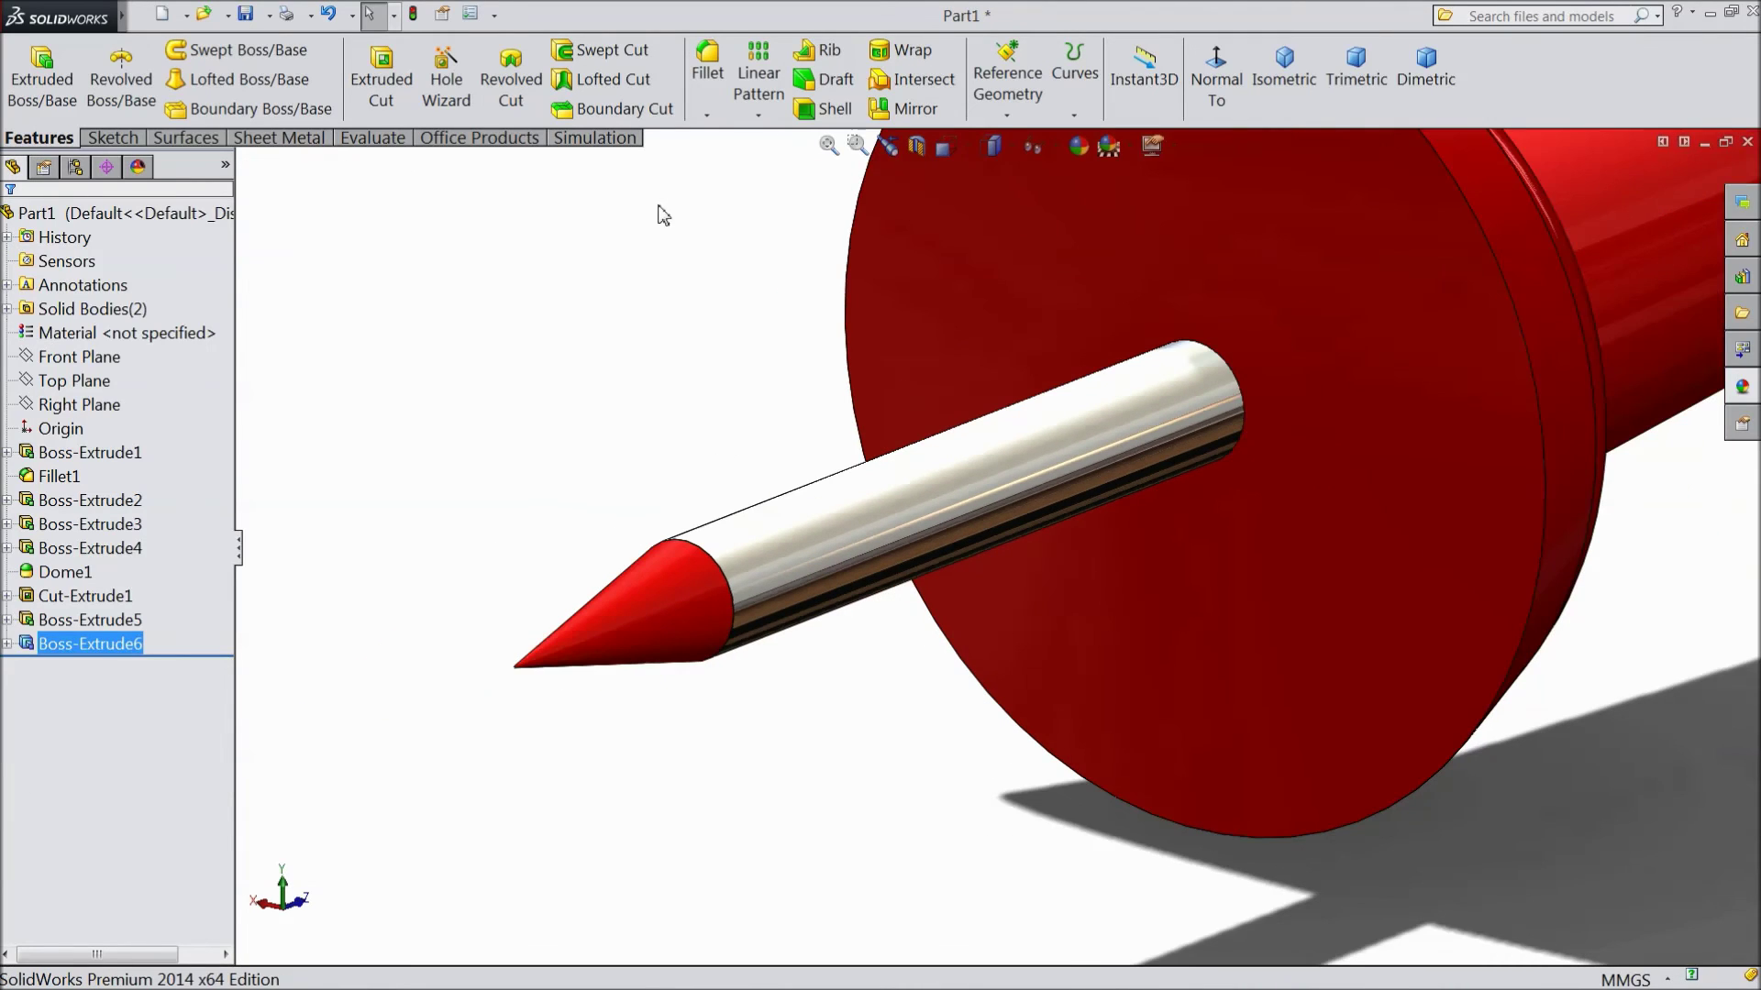
left_click(707, 72)
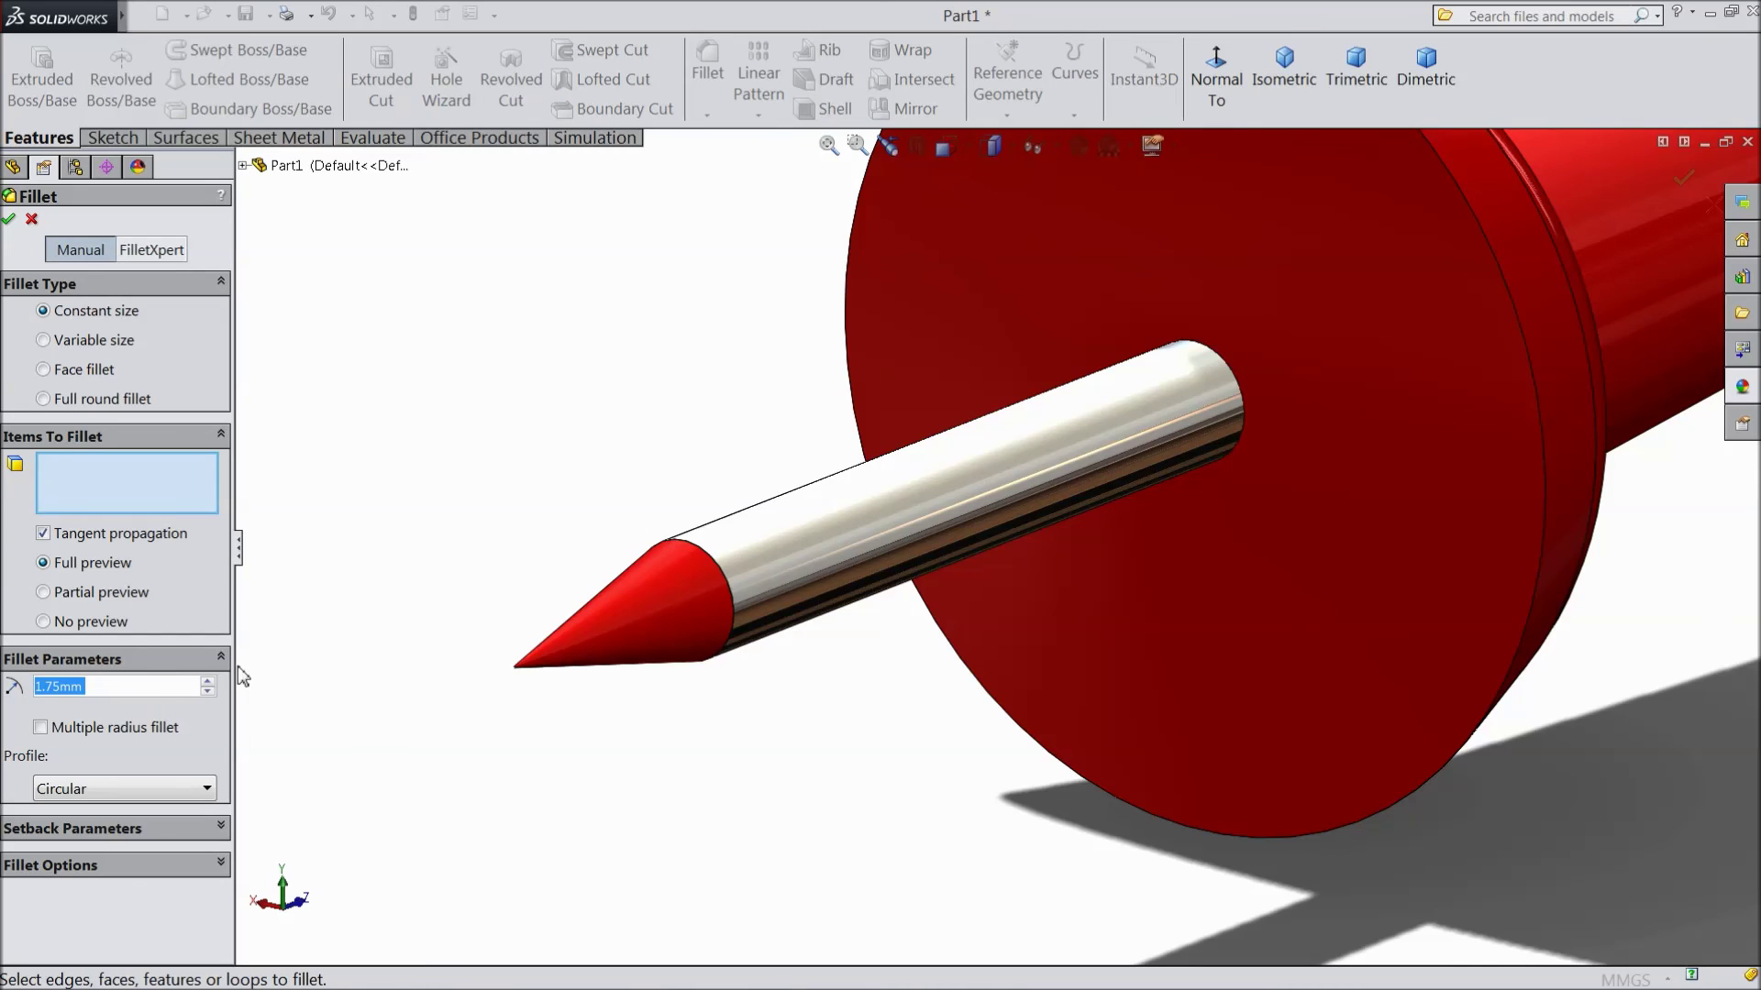
type("22.5")
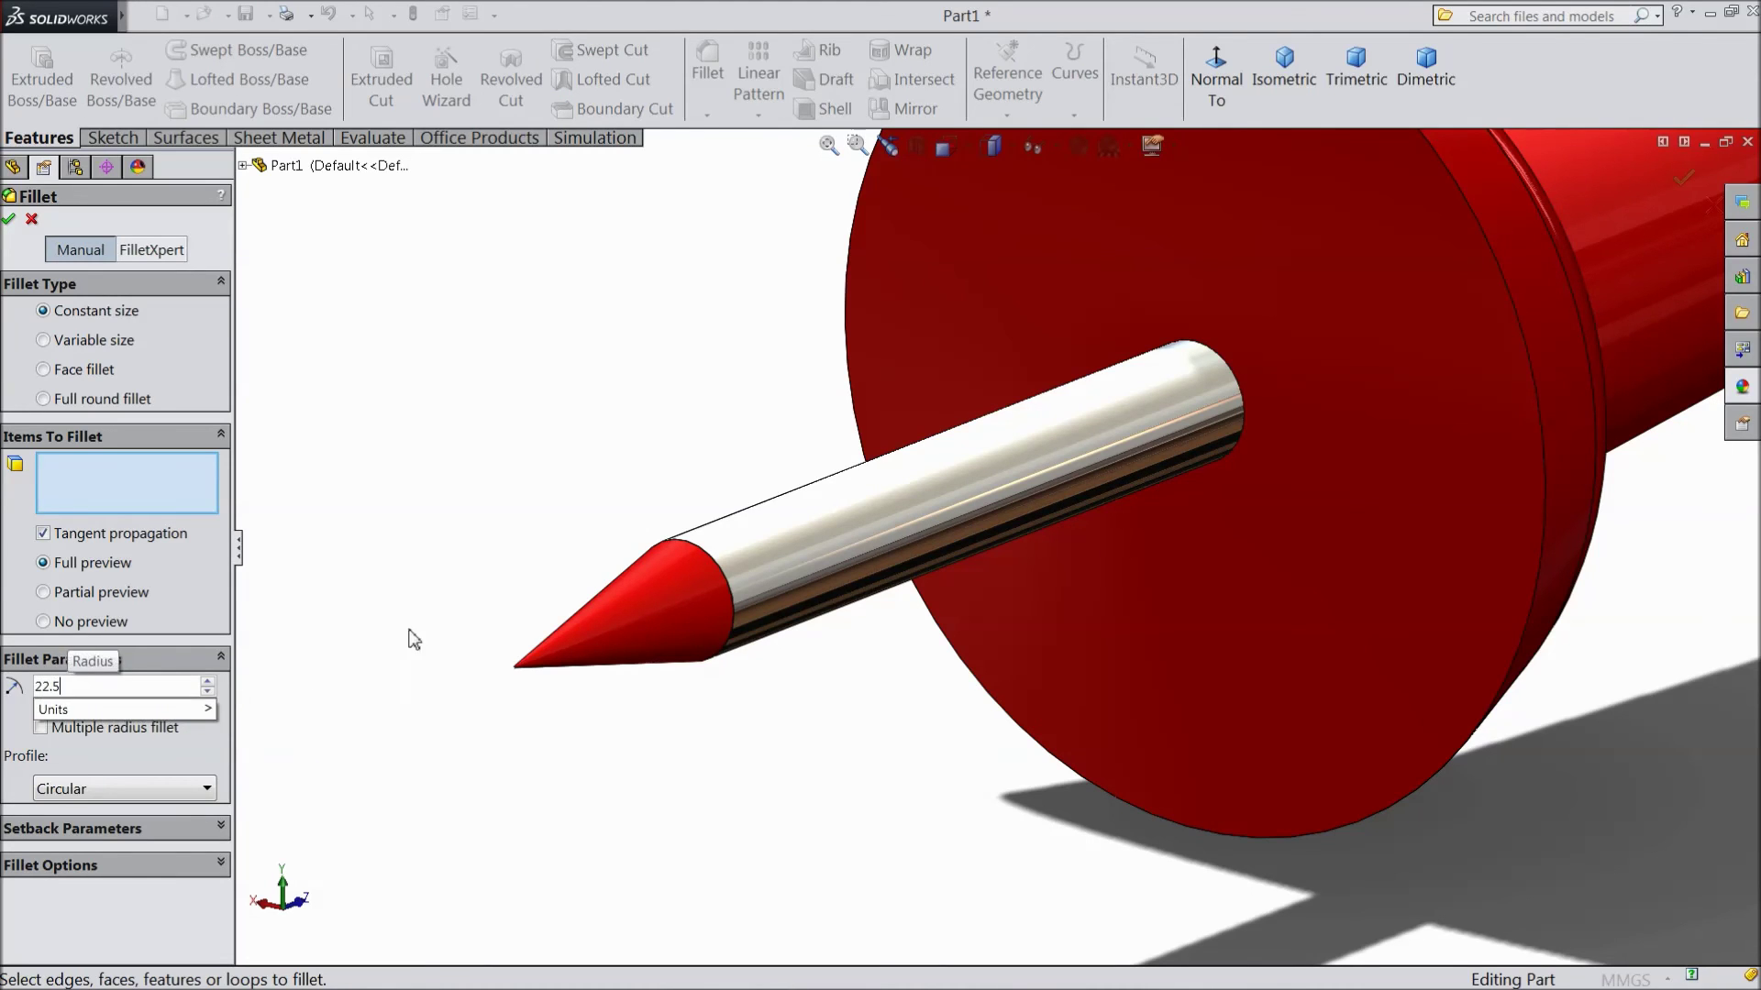
scroll(729, 495, "down", 2)
left_click(750, 624)
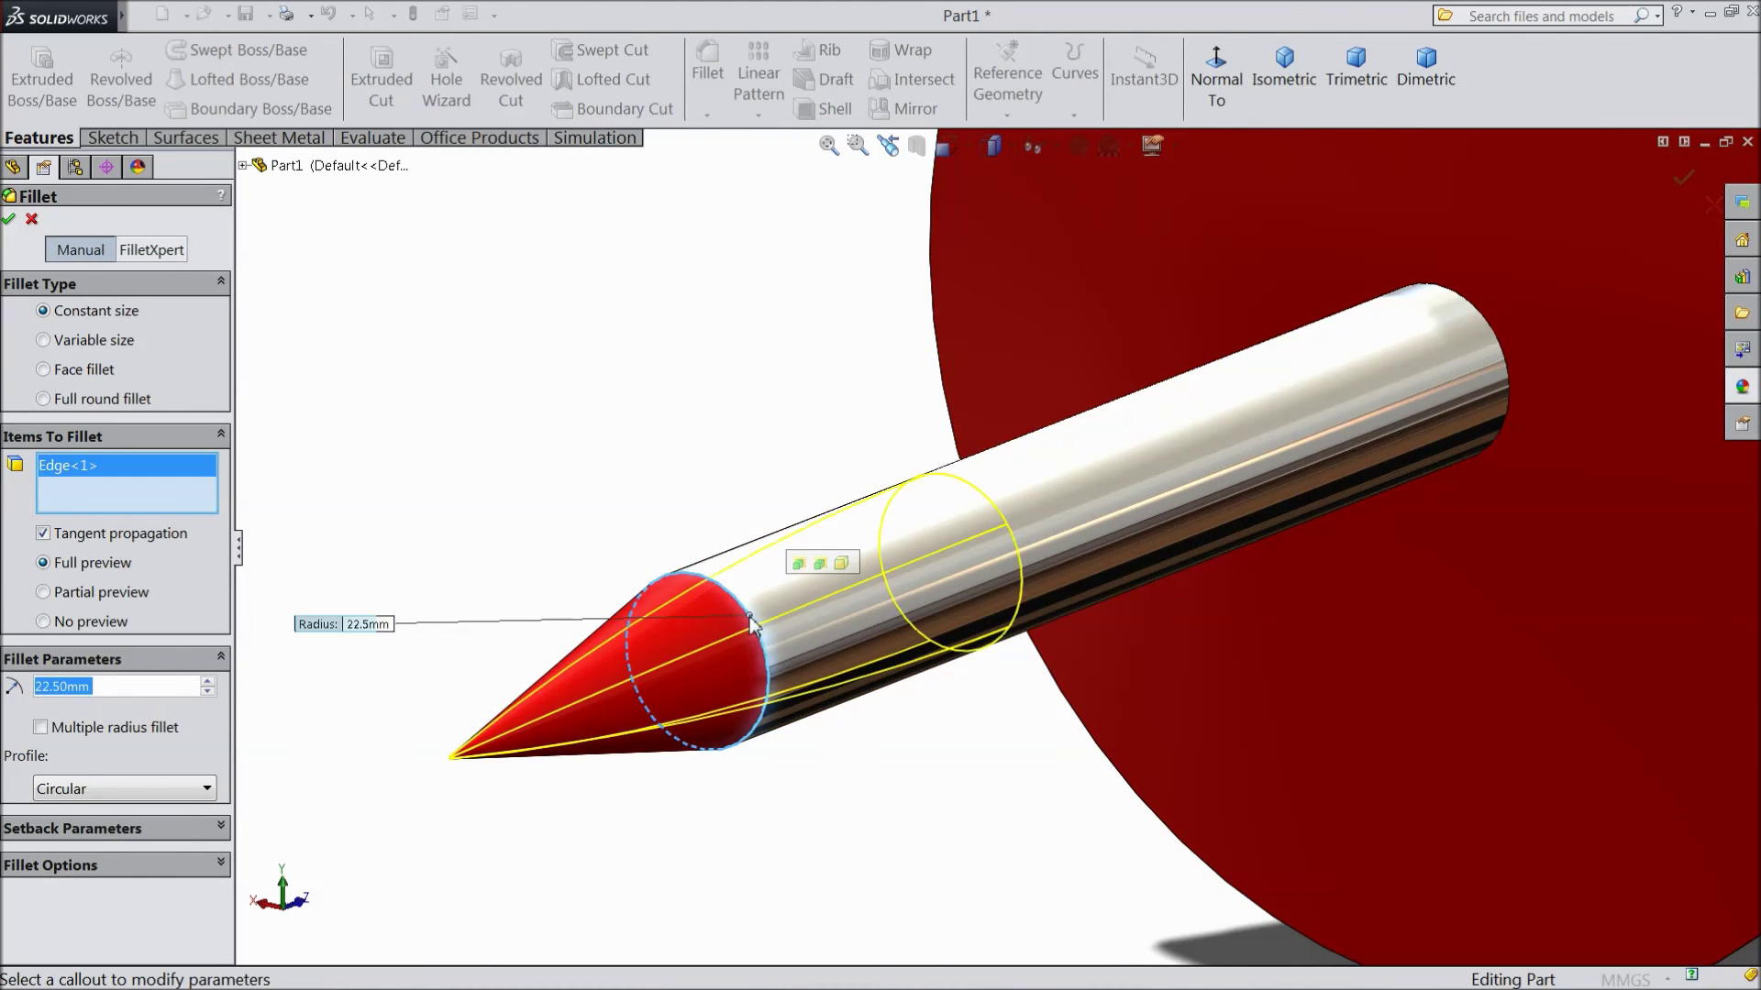
left_click(9, 219)
Apply the chromium plate appearance to the red pointed tip of the pin.
scroll(459, 472, "up", 5)
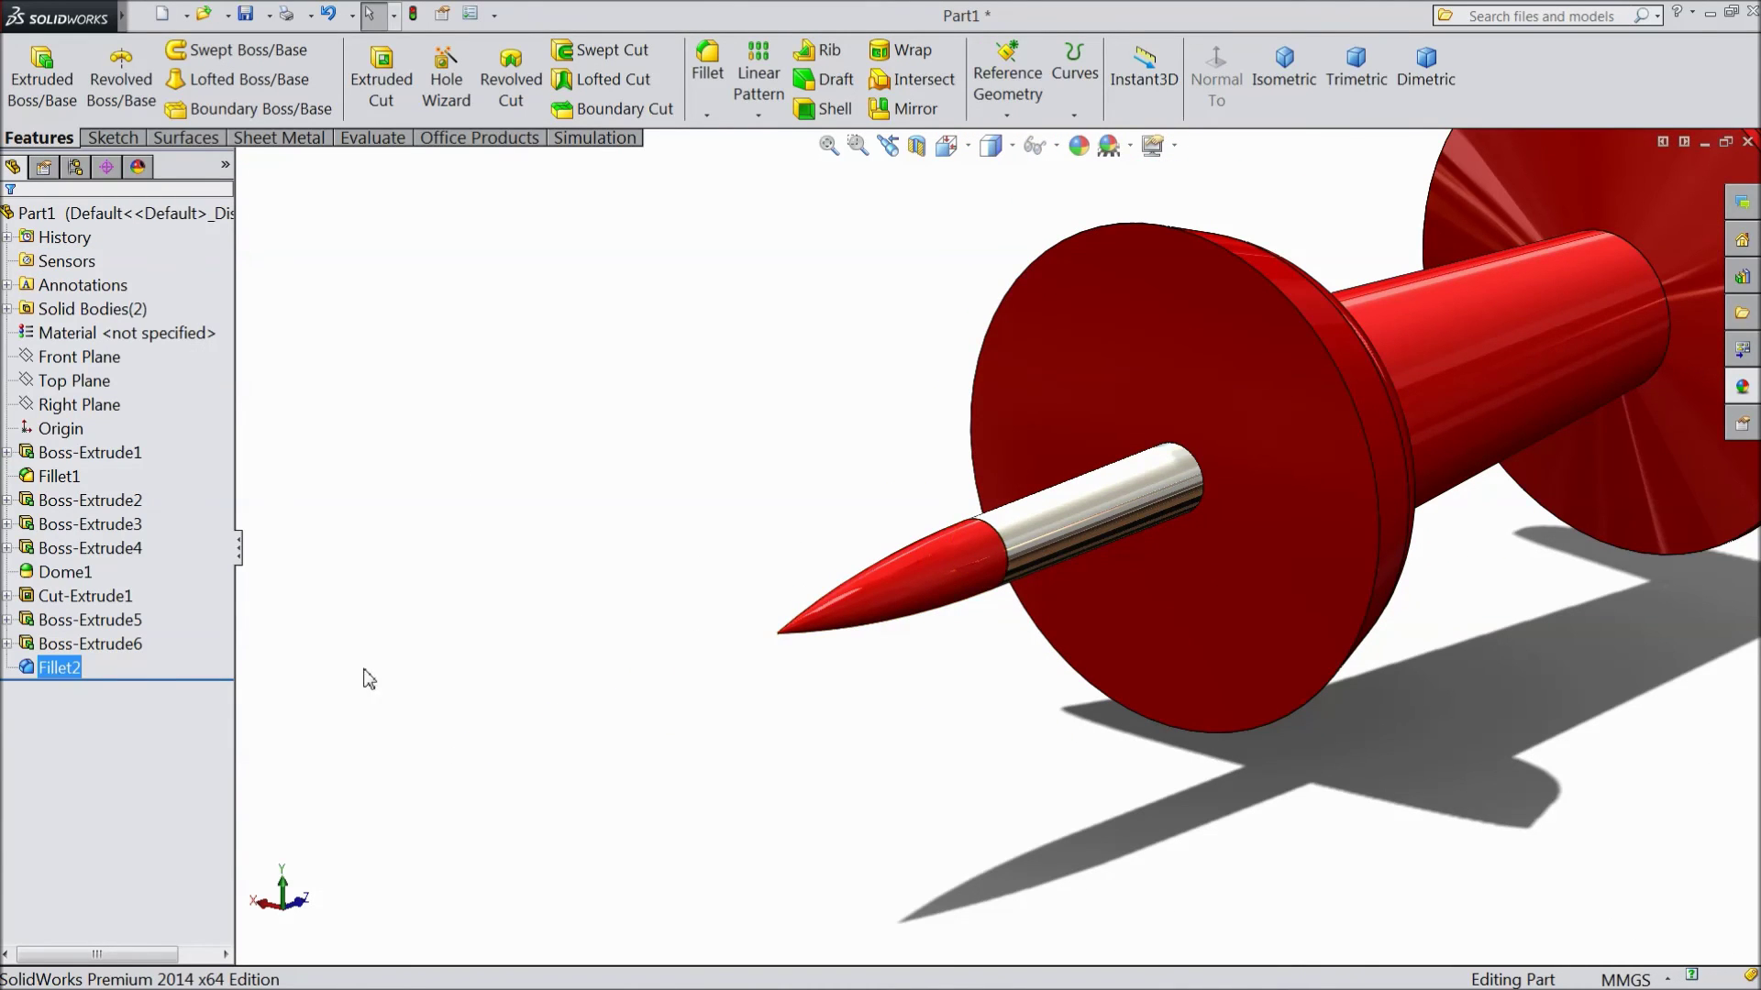
left_click(934, 611)
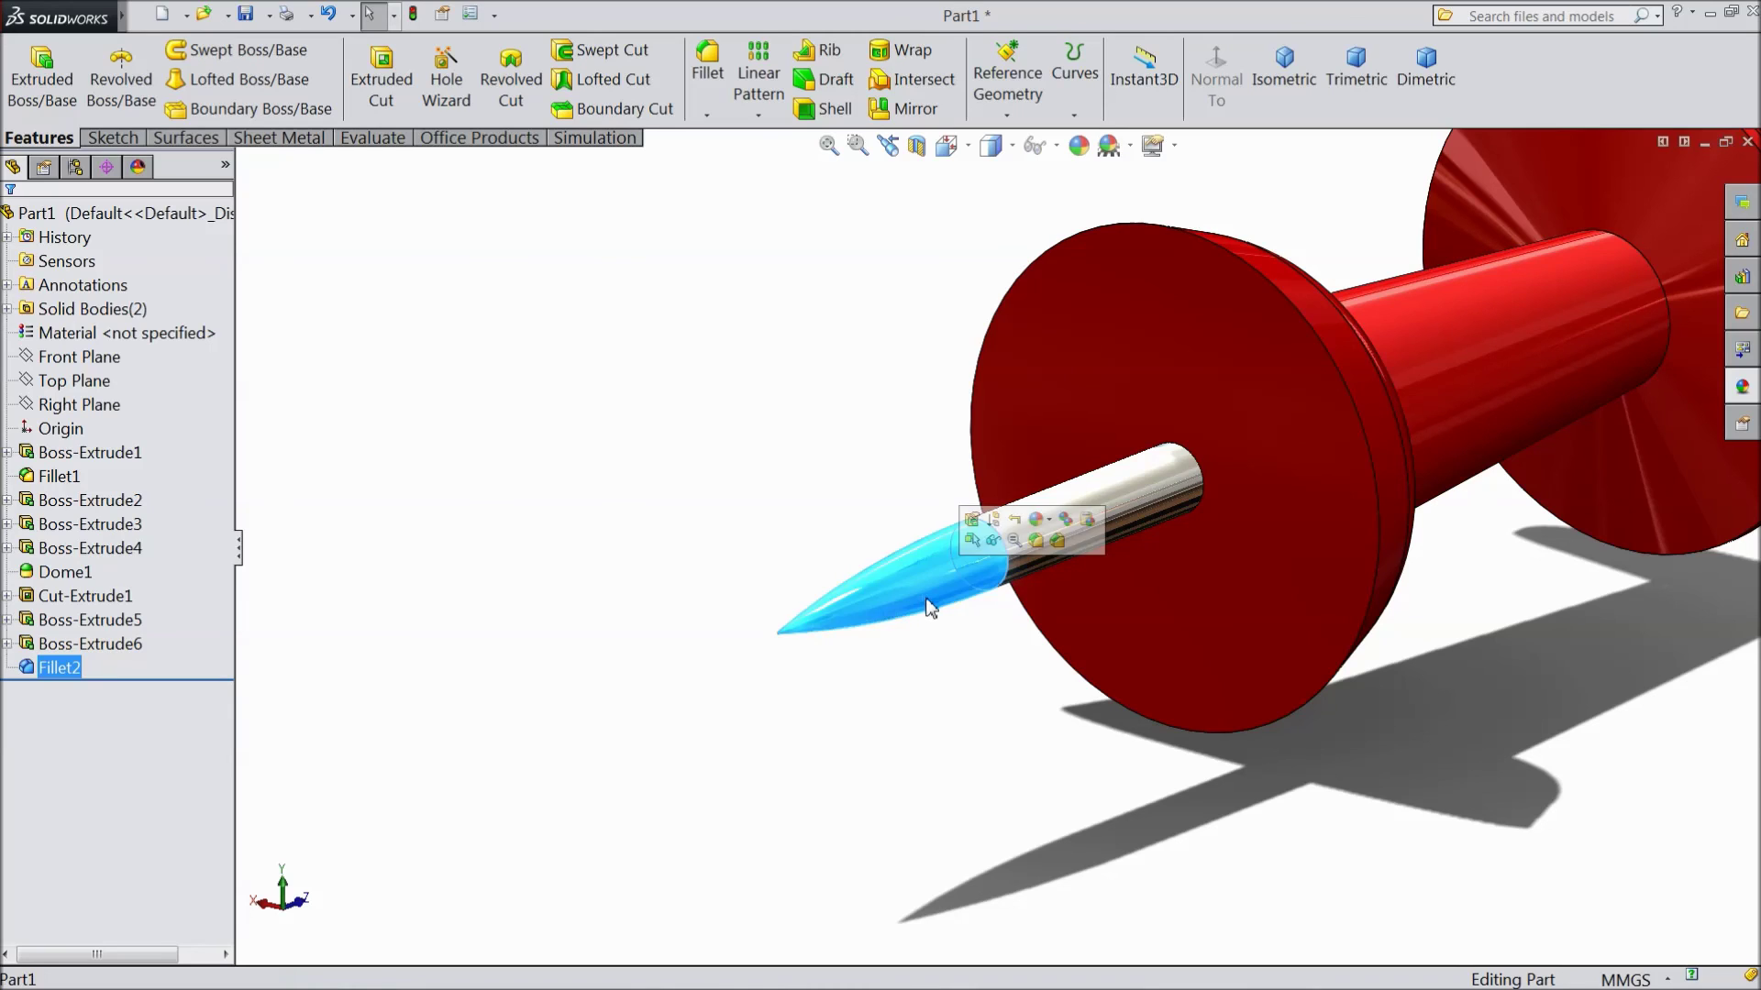
left_click(1739, 387)
left_click_drag(1587, 615, 708, 787)
Inspect the finished push pin from several sides and set the view to isometric.
scroll(629, 688, "up", 5)
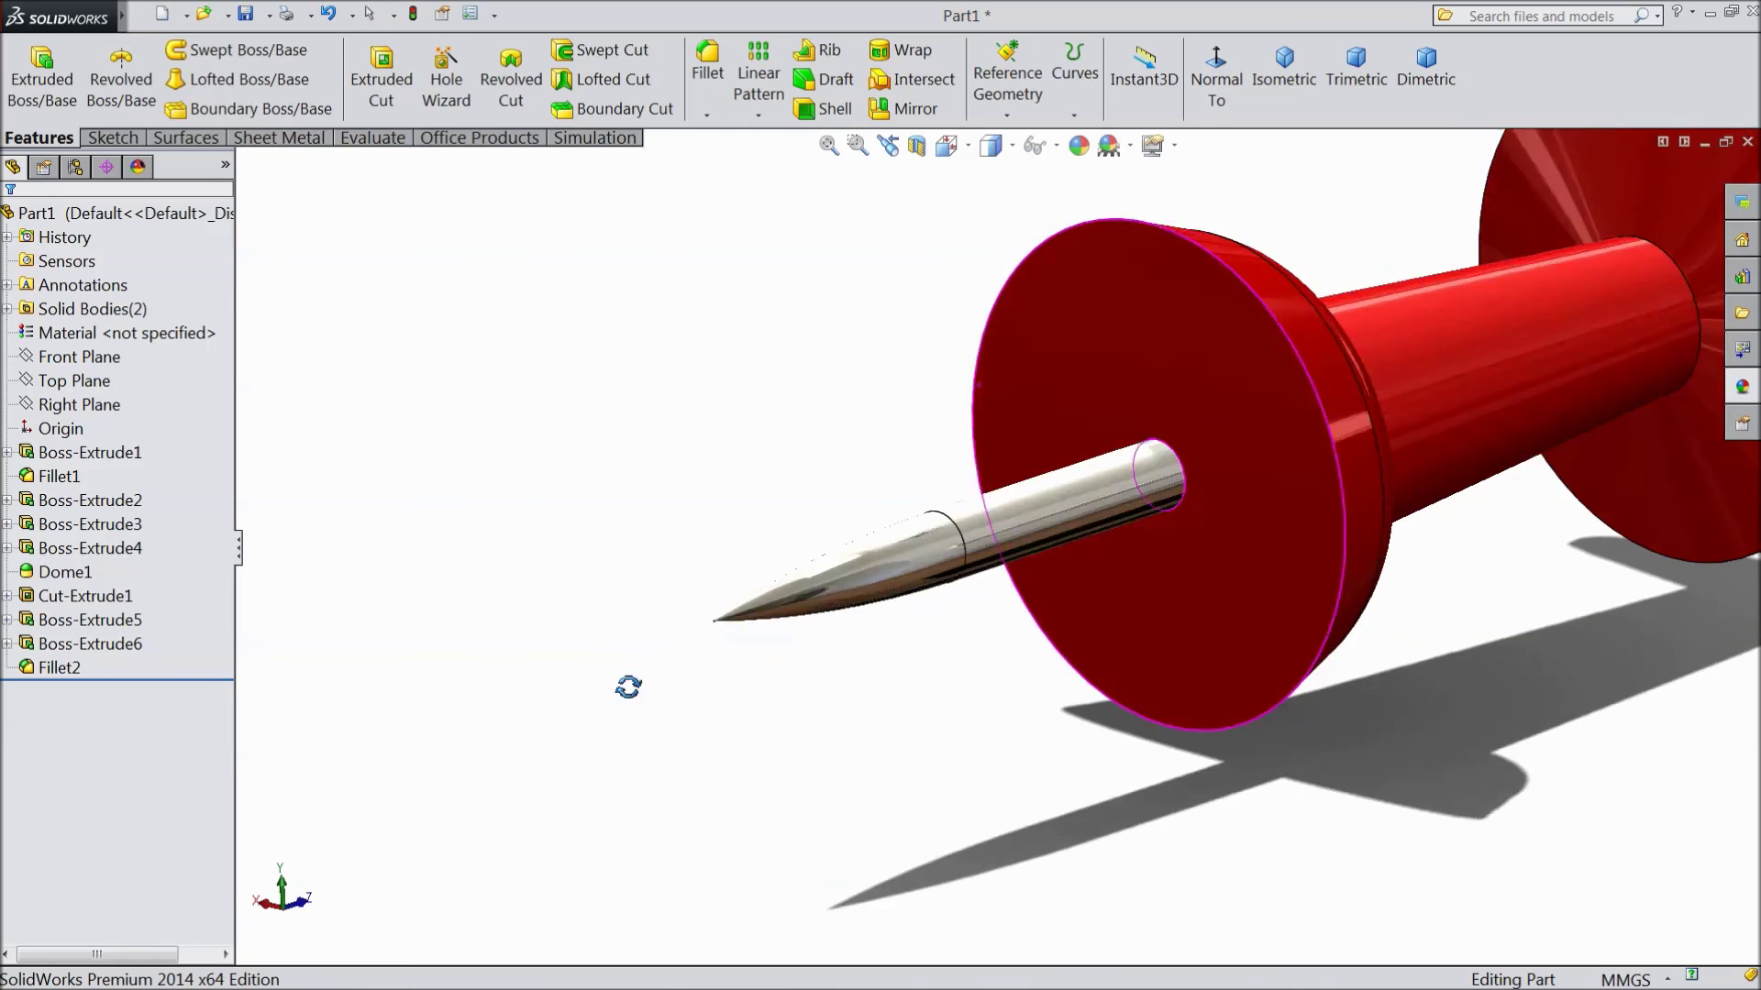
scroll(1178, 510, "down", 3)
middle_click_drag(1177, 510, 1364, 428)
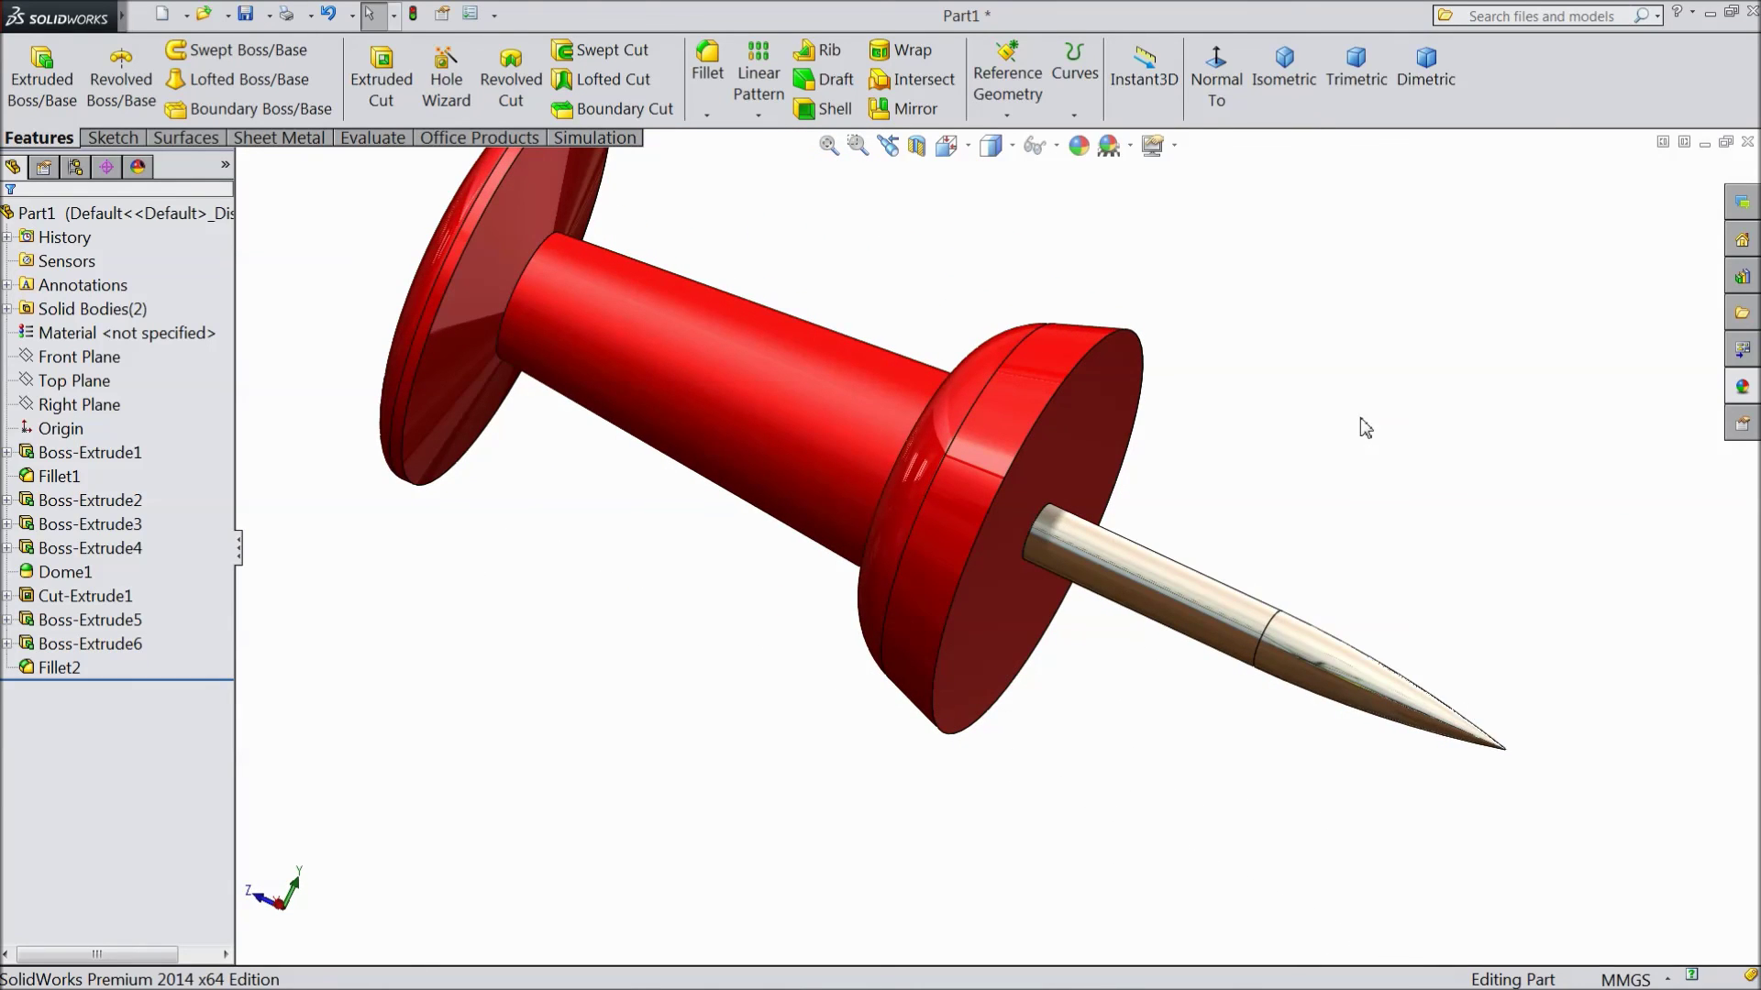
left_click(1286, 80)
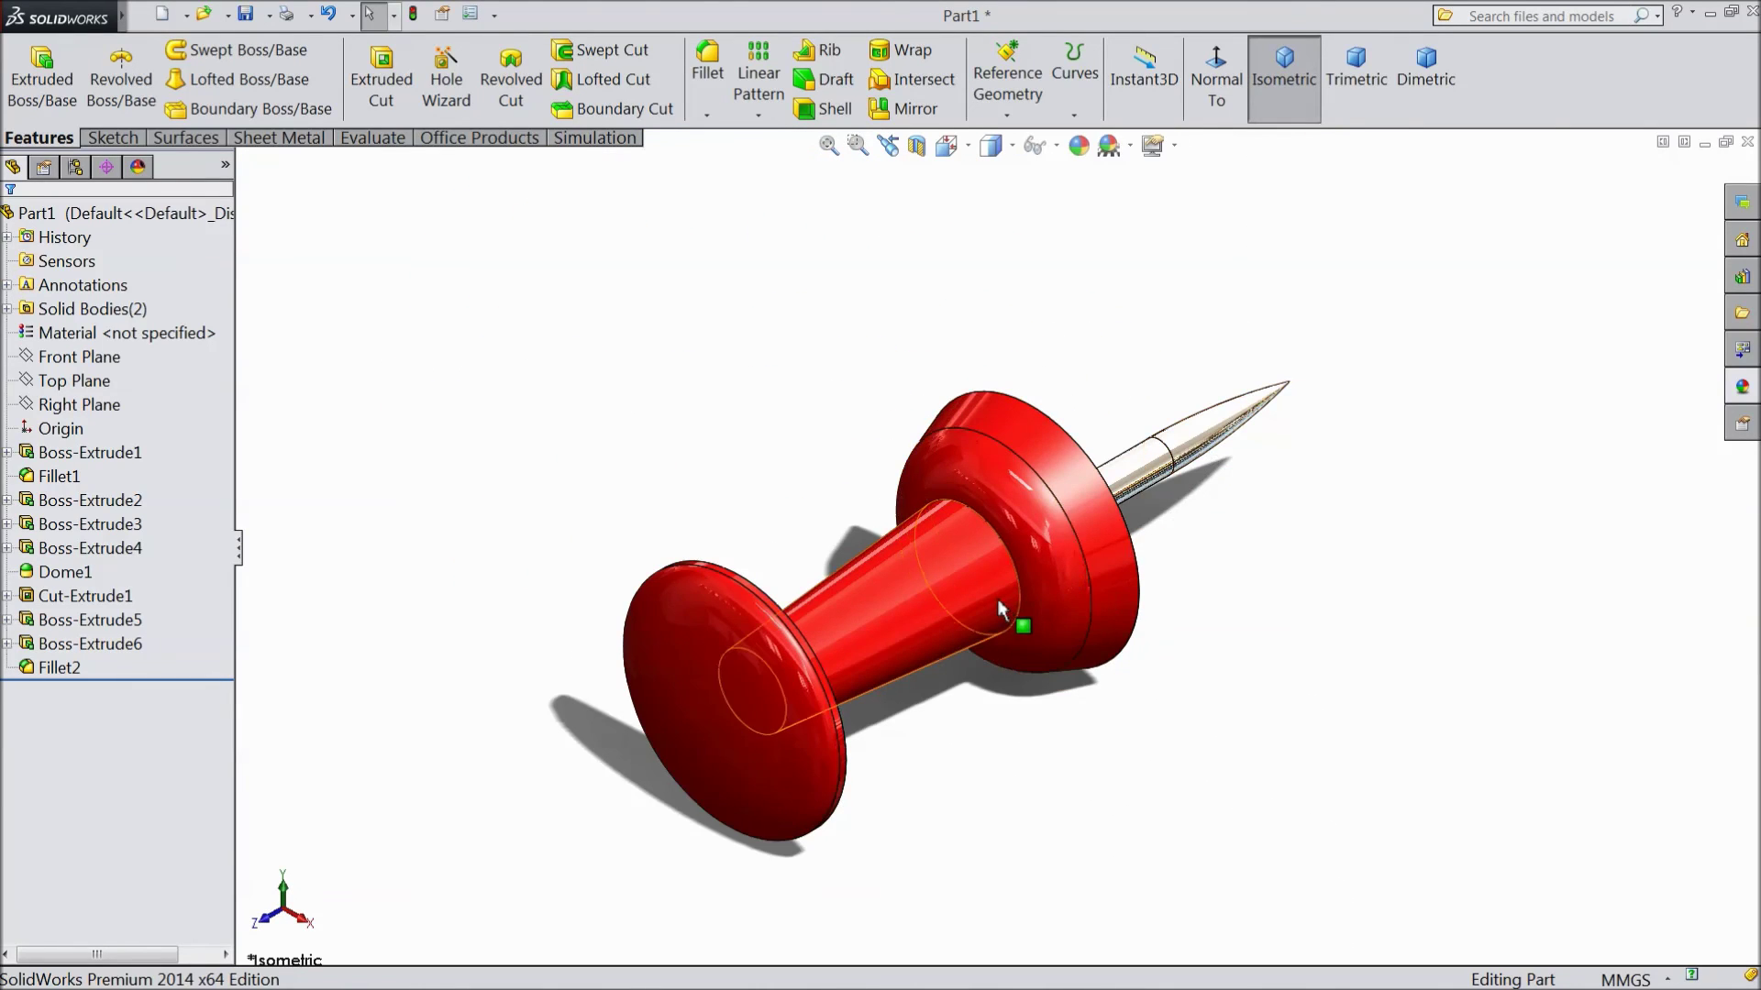